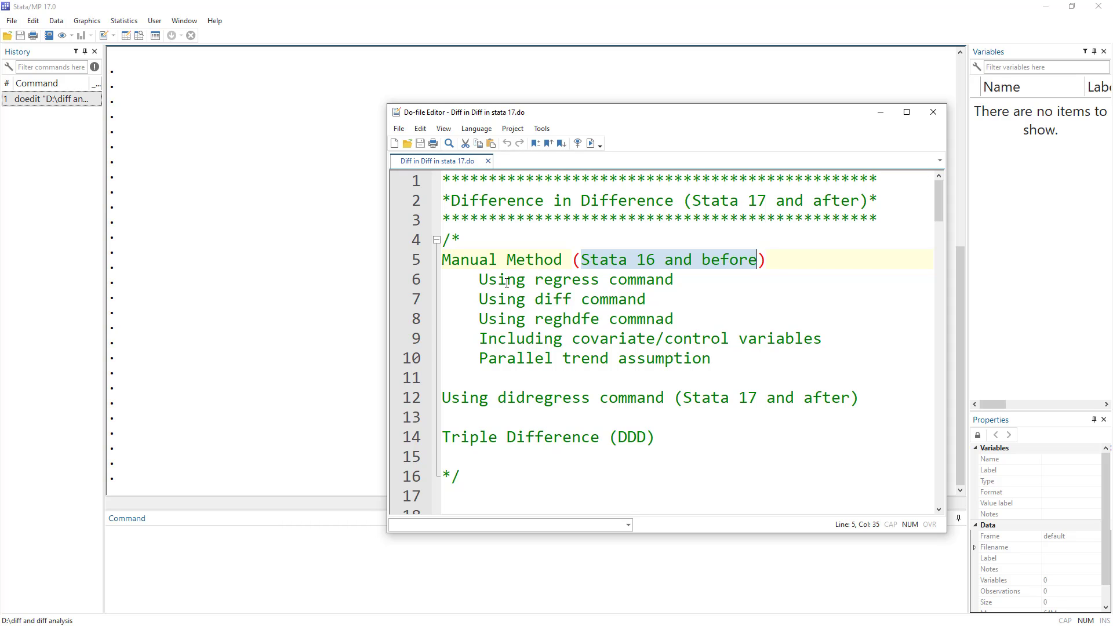
# Review the do-file outline: regress, diff, reghdfe, parallel trends, didregress and Triple Difference items.
pyautogui.doubleClick(544, 281)
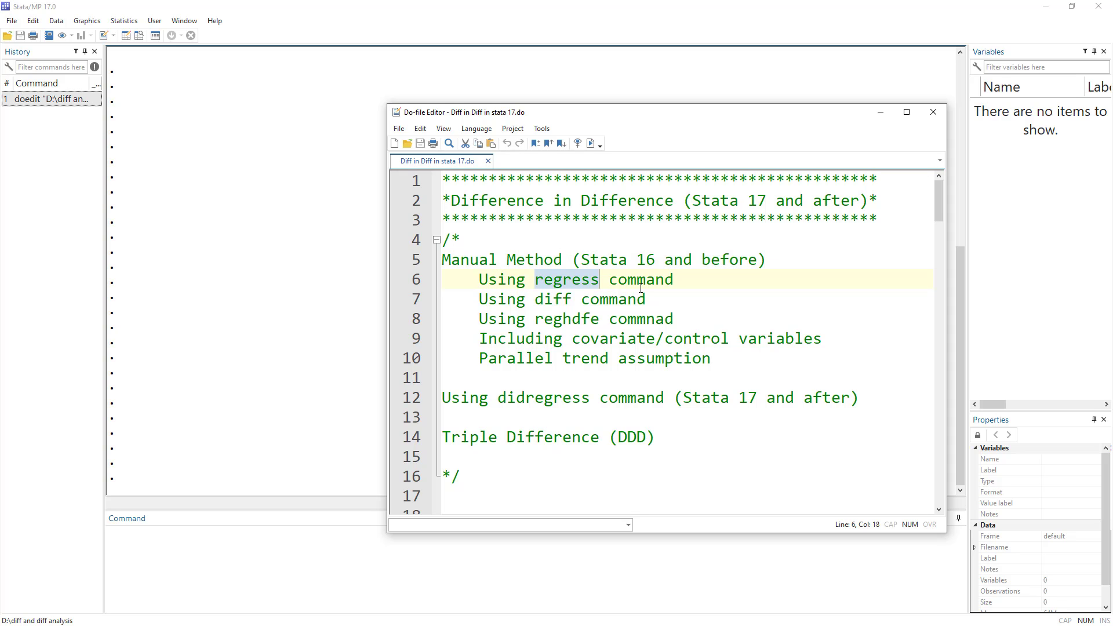
pyautogui.click(555, 298)
pyautogui.doubleClick(555, 298)
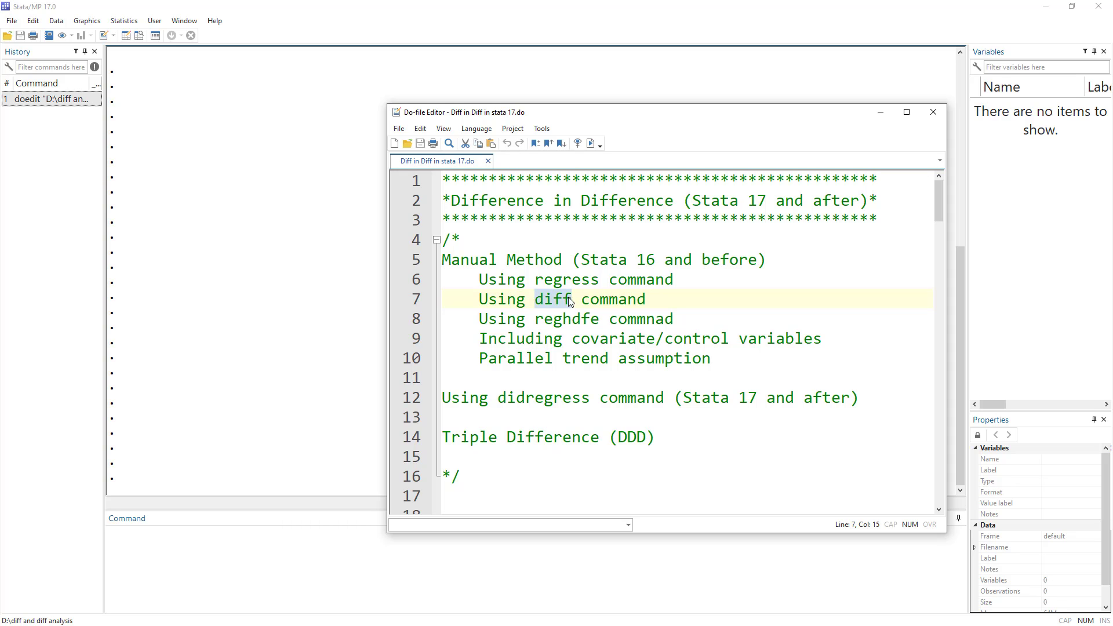
pyautogui.doubleClick(553, 319)
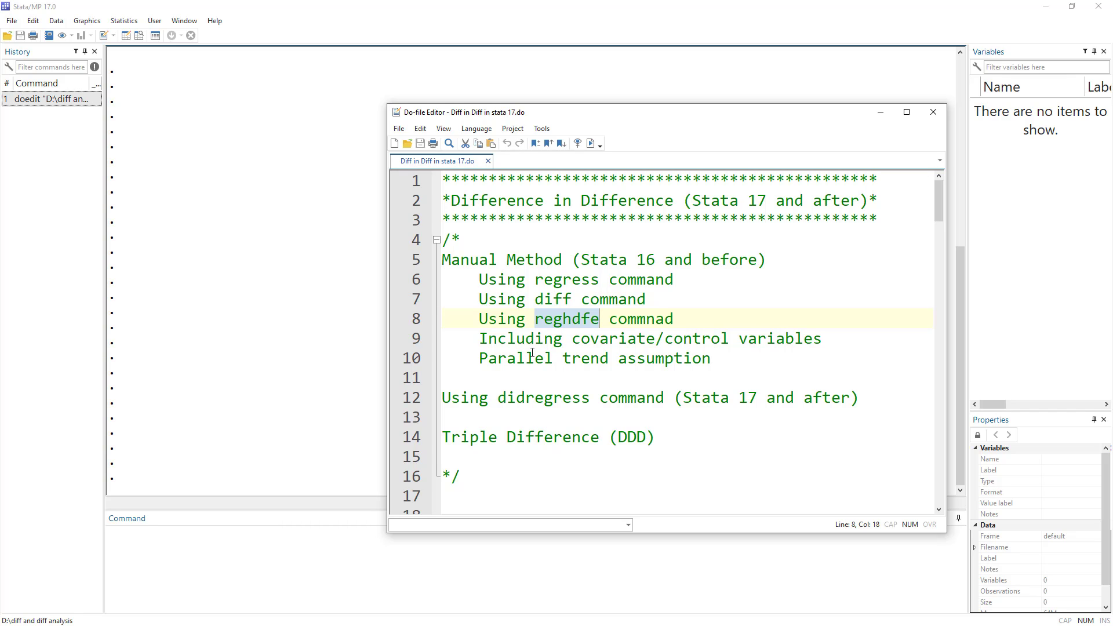
pyautogui.moveTo(721, 358); pyautogui.dragTo(482, 363)
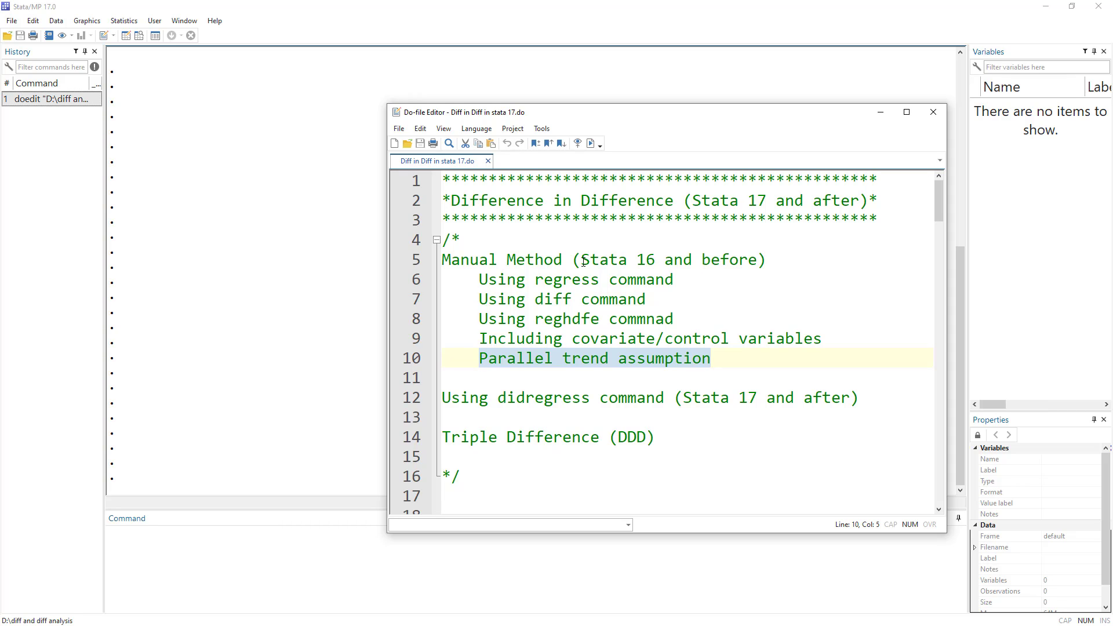
pyautogui.moveTo(583, 261); pyautogui.dragTo(648, 262)
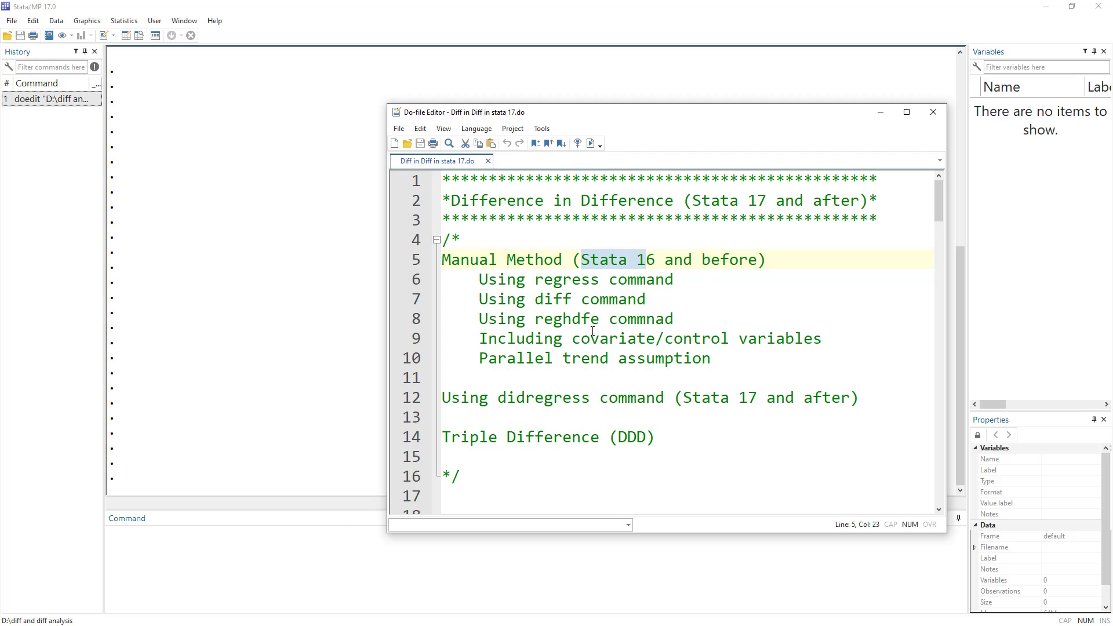
pyautogui.moveTo(707, 357); pyautogui.dragTo(459, 296)
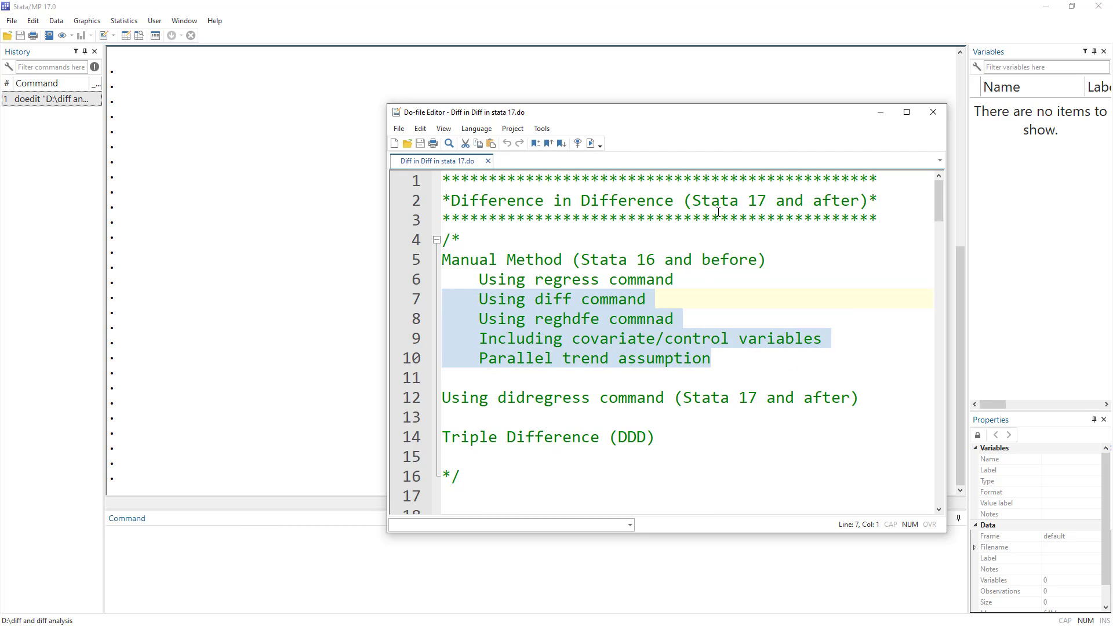
pyautogui.moveTo(695, 203); pyautogui.dragTo(851, 206)
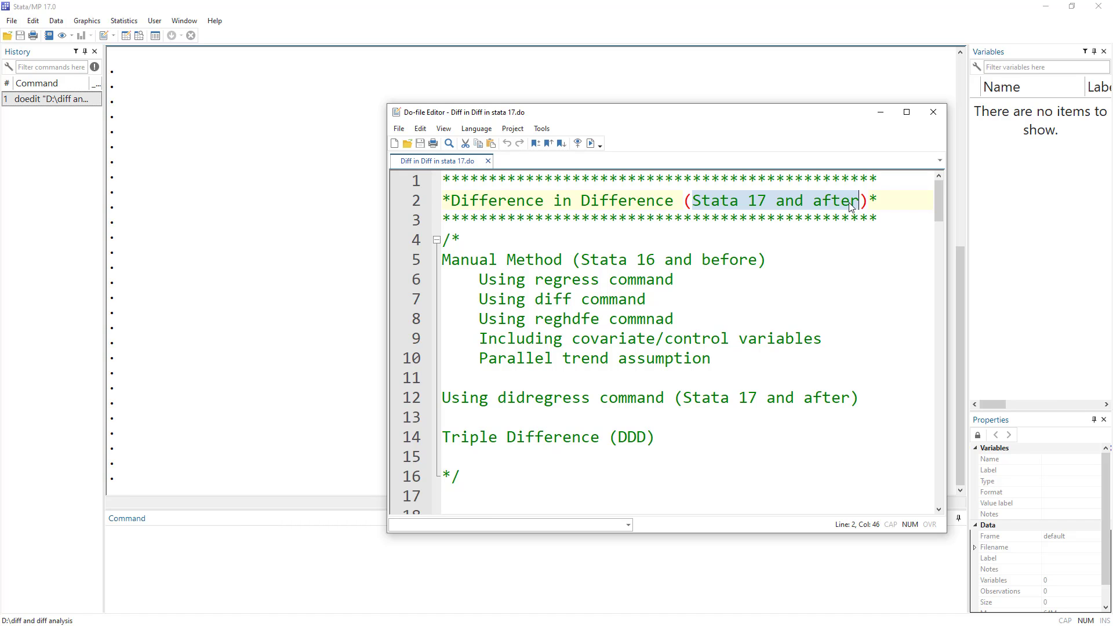
pyautogui.click(528, 400)
pyautogui.doubleClick(529, 400)
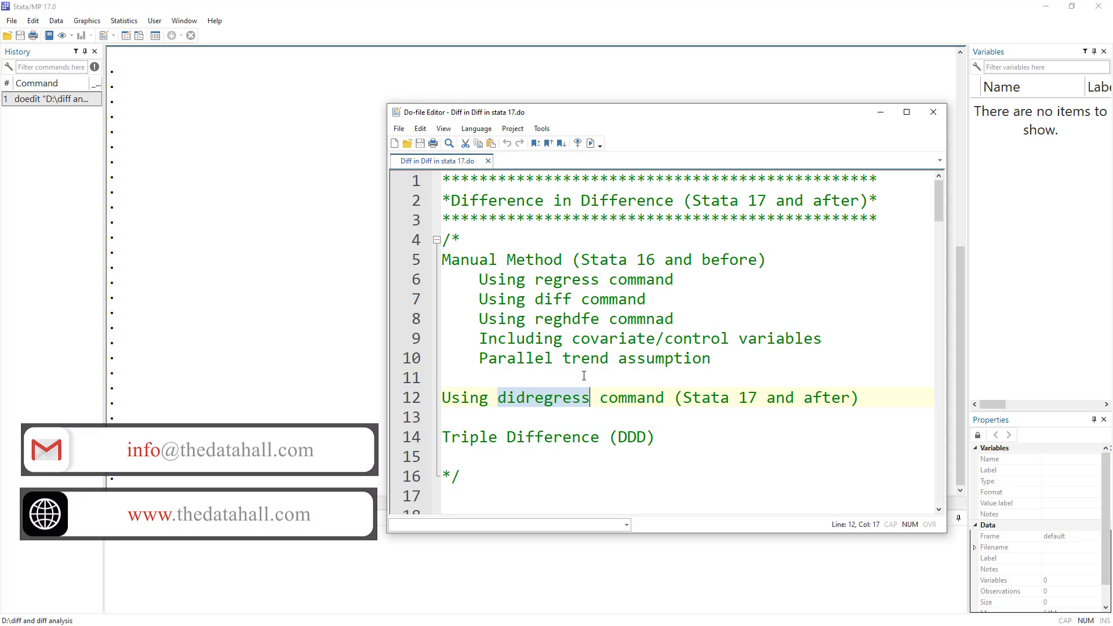
pyautogui.moveTo(655, 437); pyautogui.dragTo(451, 438)
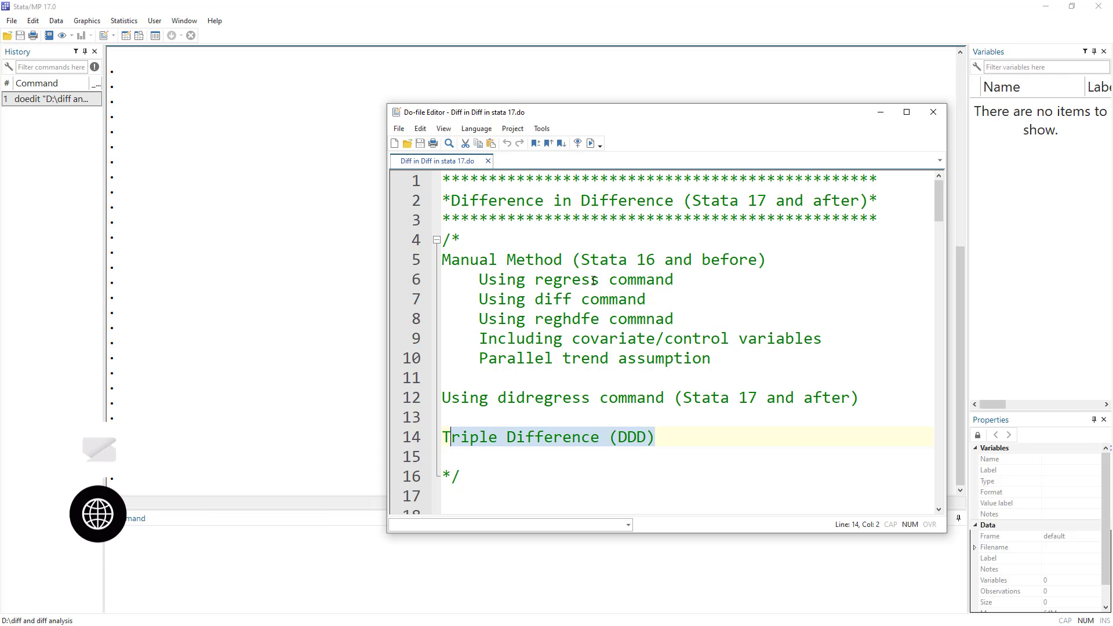
# Run the 'use exampleBP.dta,clear' line in the Diff in Diff section.
pyautogui.scroll(-4, 594, 281)
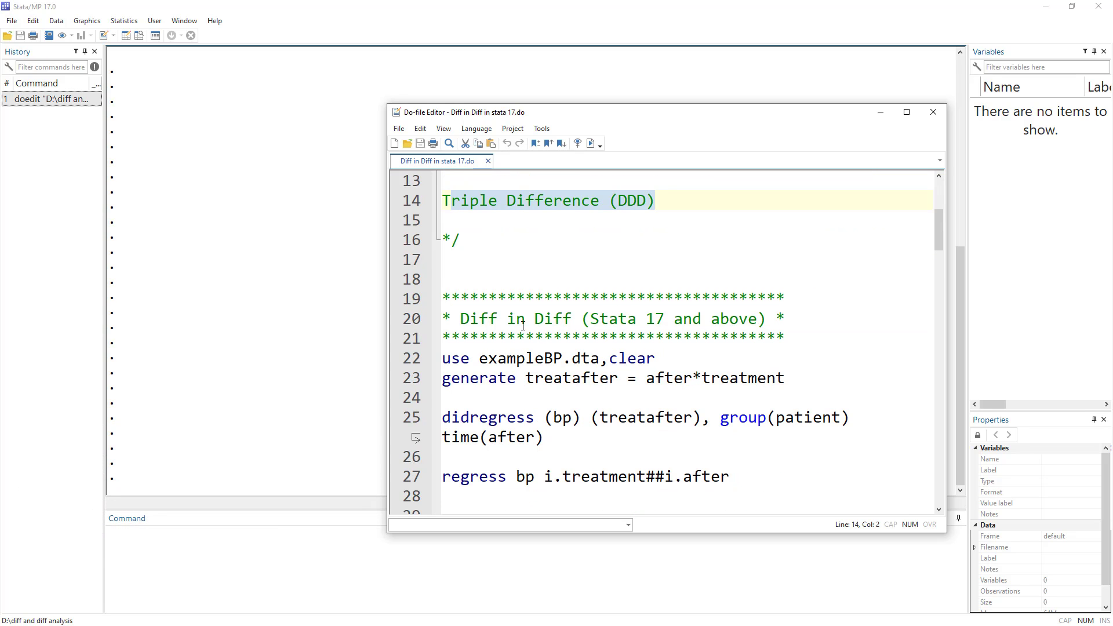
pyautogui.moveTo(461, 319); pyautogui.dragTo(763, 322)
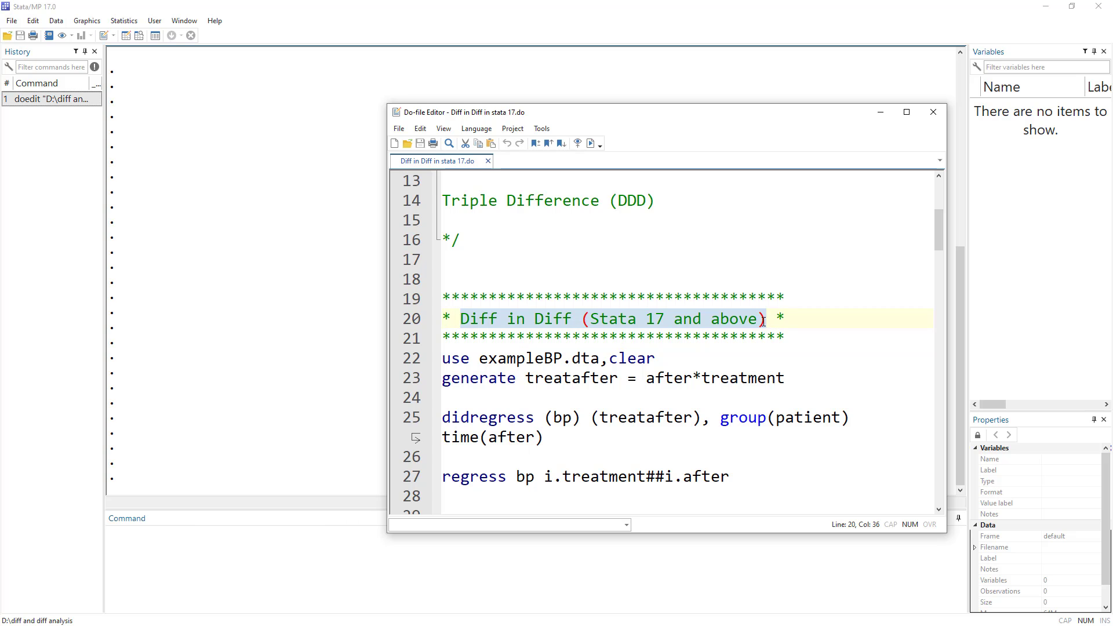
pyautogui.click(413, 359)
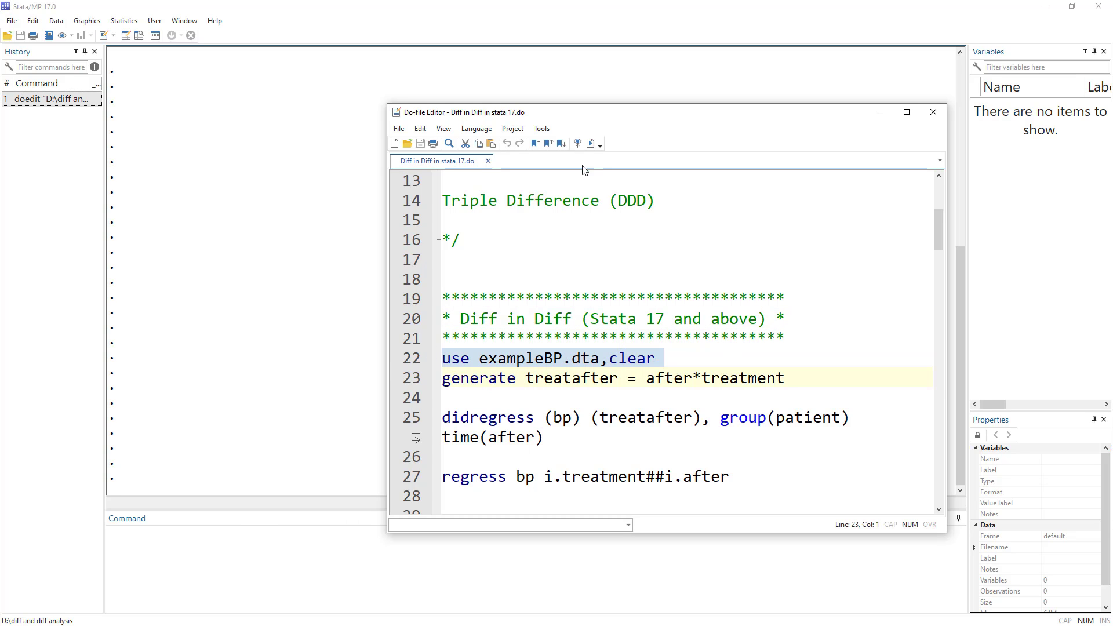
pyautogui.click(591, 144)
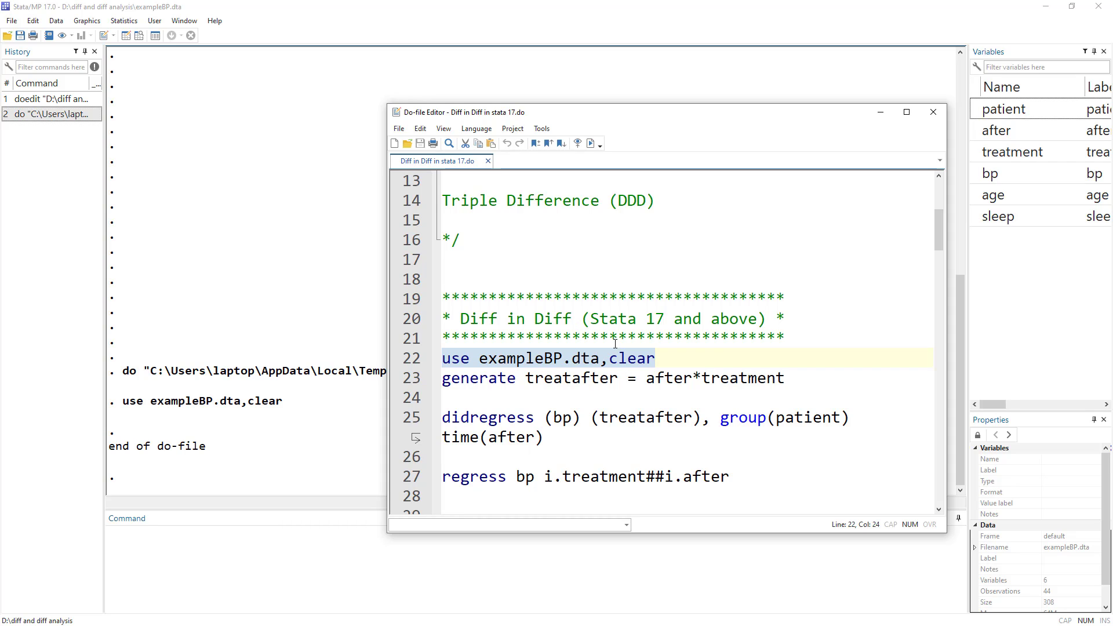
pyautogui.moveTo(591, 320); pyautogui.dragTo(662, 325)
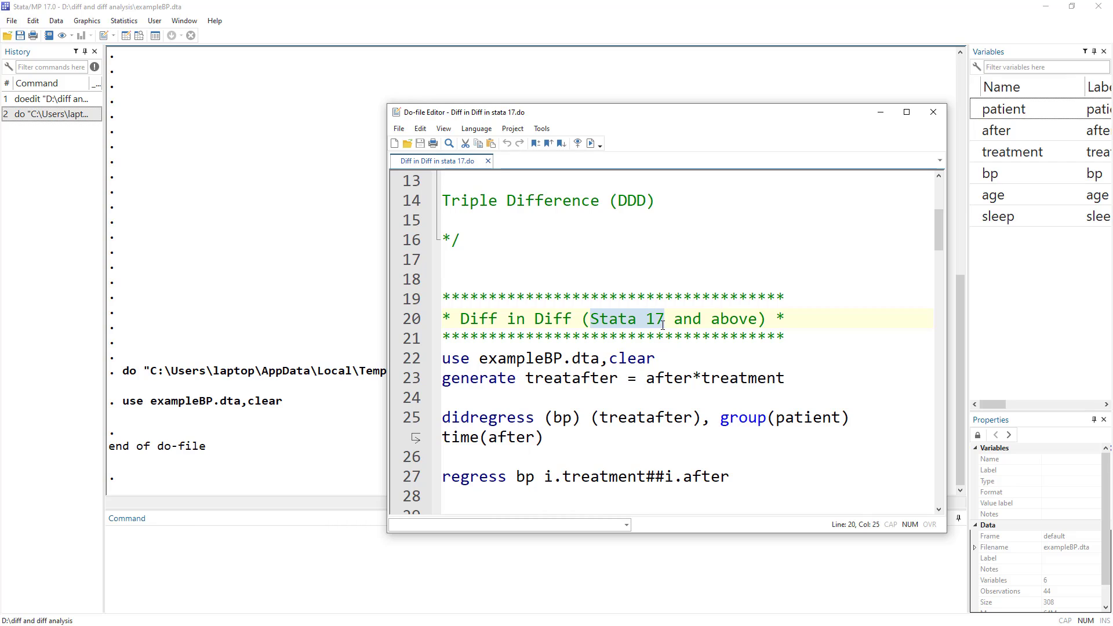
pyautogui.click(656, 359)
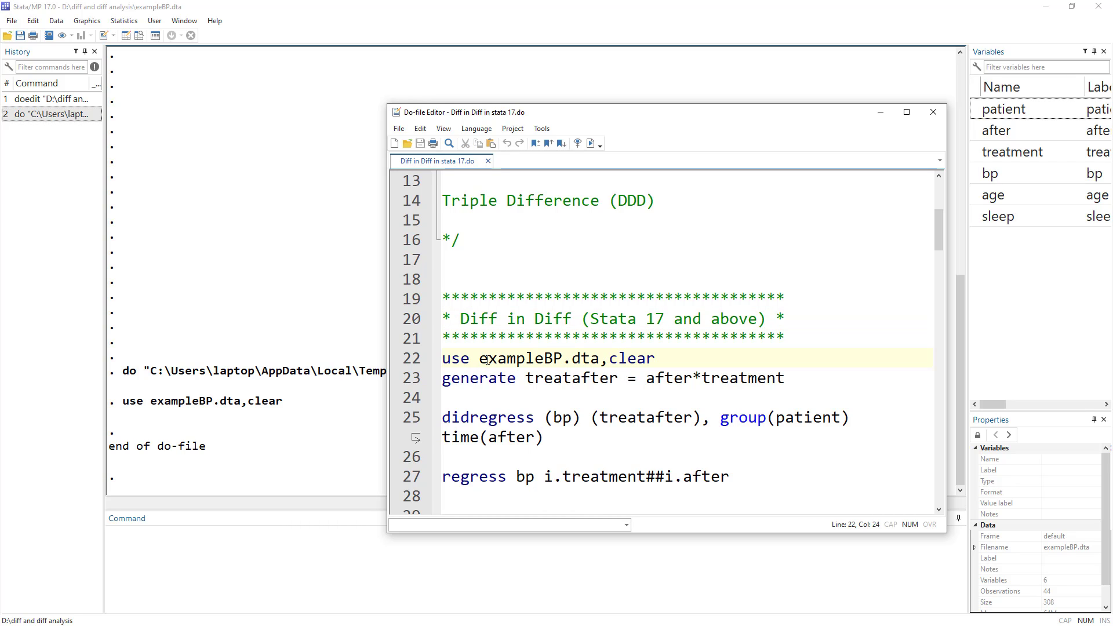
# Open the Data Editor and examine repeated patient ids and treated versus untreated rows.
pyautogui.click(126, 36)
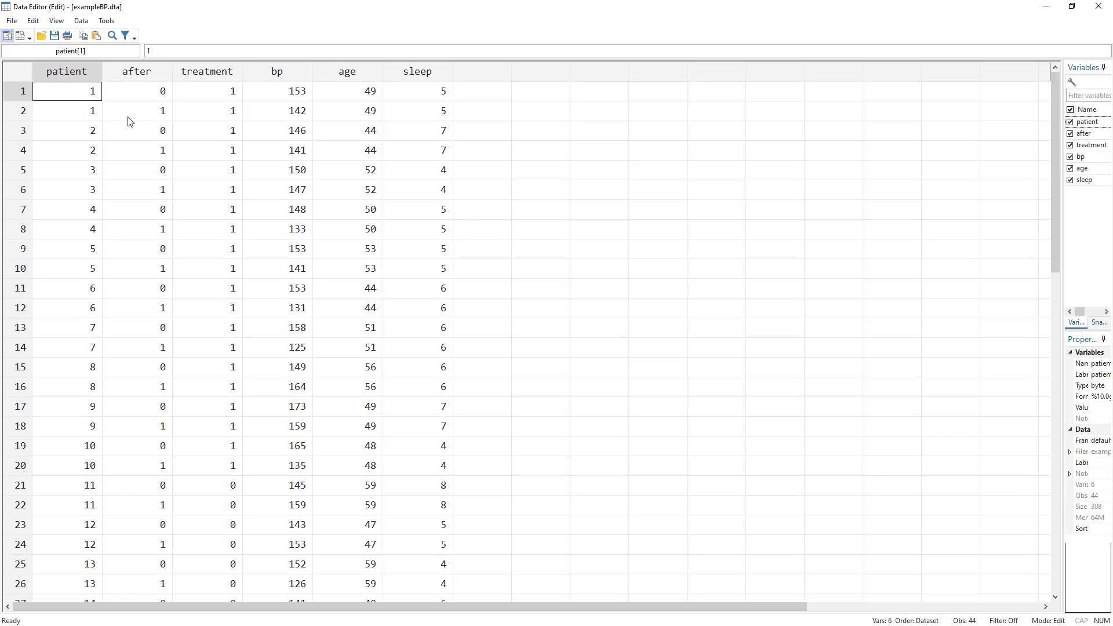
pyautogui.moveTo(78, 125); pyautogui.dragTo(93, 328)
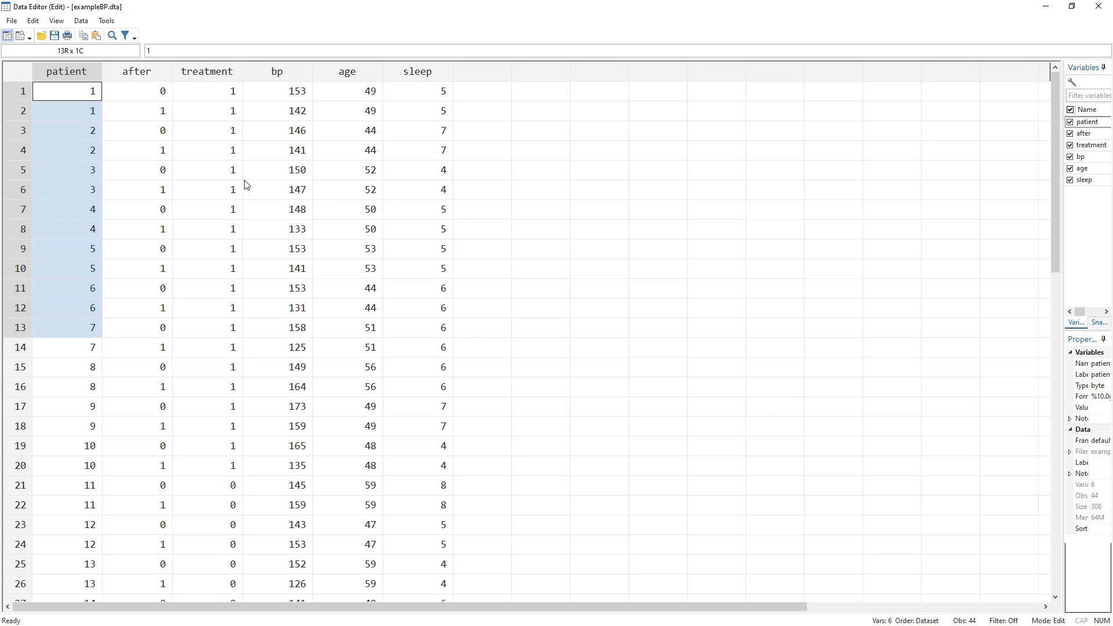
pyautogui.moveTo(227, 96); pyautogui.dragTo(188, 404)
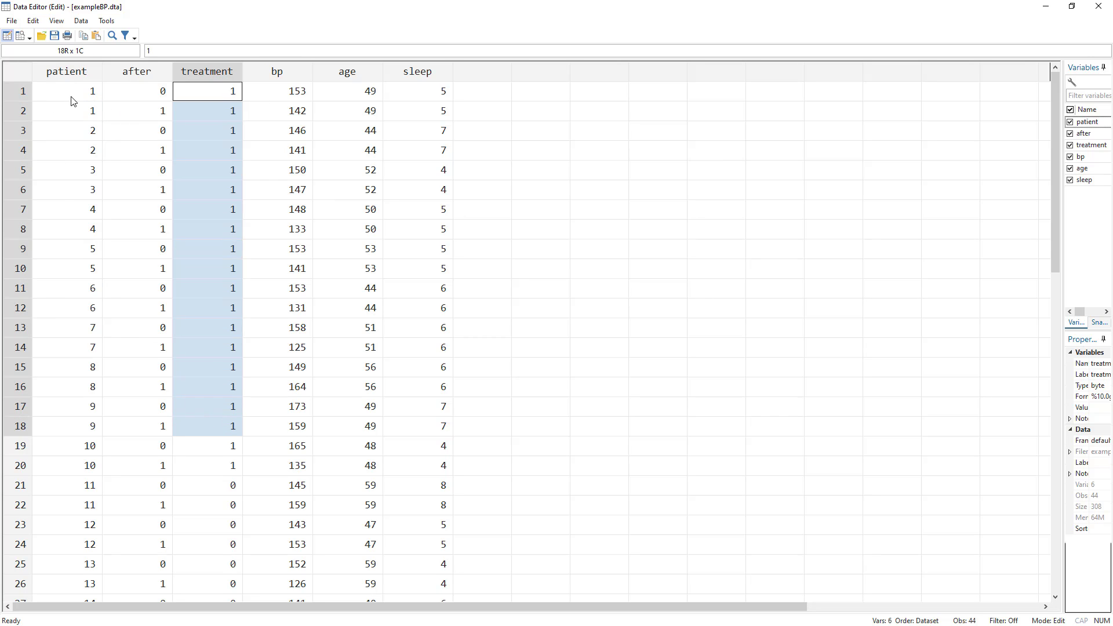
pyautogui.moveTo(73, 100); pyautogui.dragTo(78, 412)
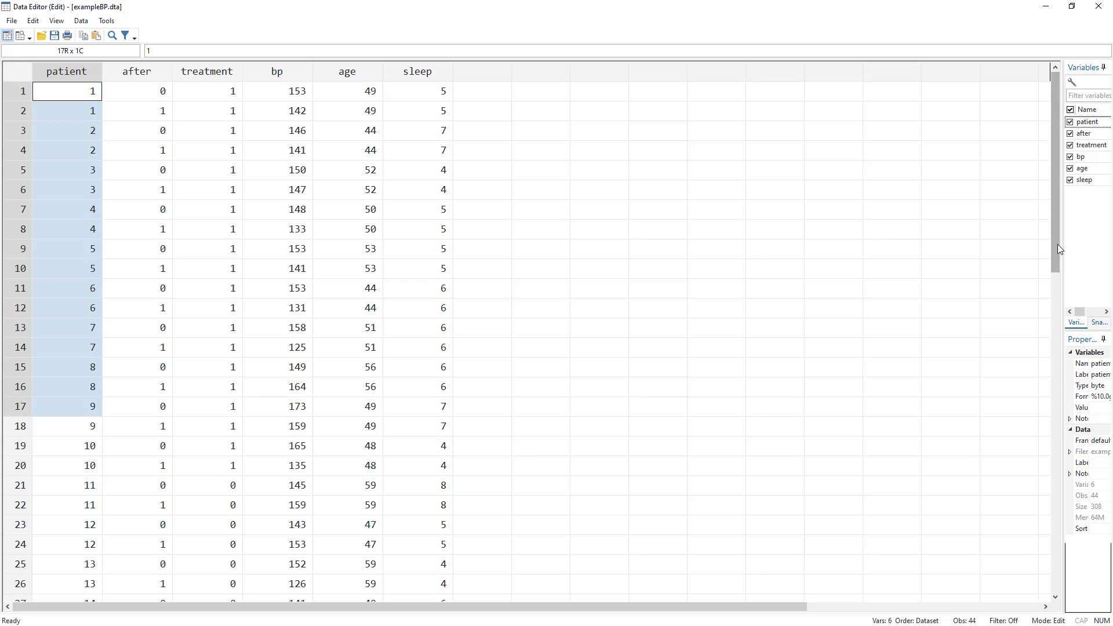
pyautogui.moveTo(1057, 245); pyautogui.dragTo(1048, 320)
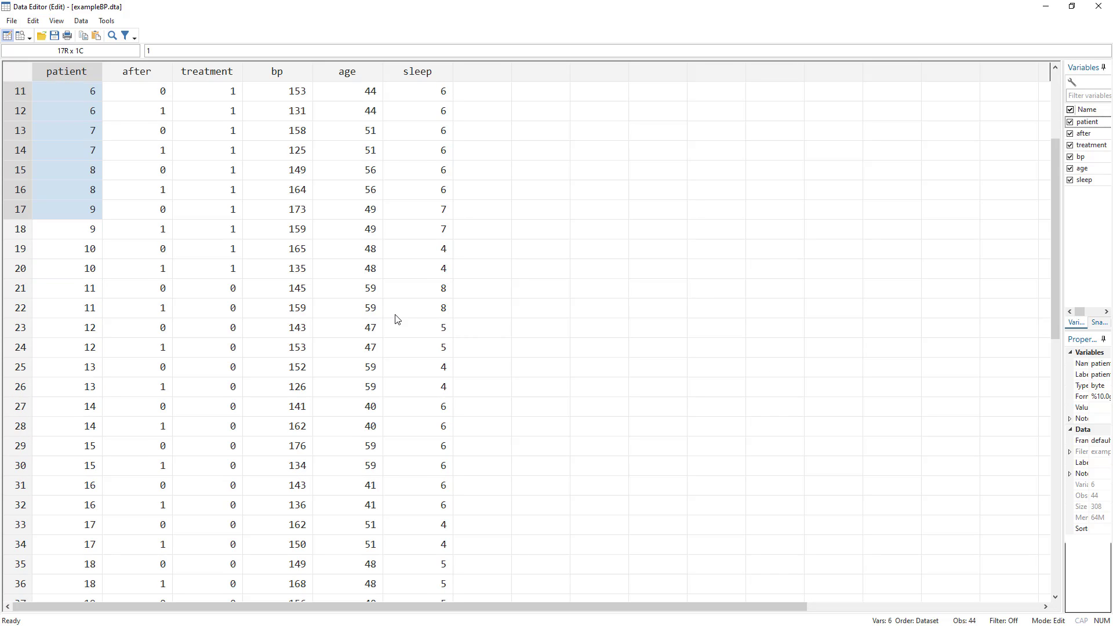
pyautogui.moveTo(228, 293); pyautogui.dragTo(218, 568)
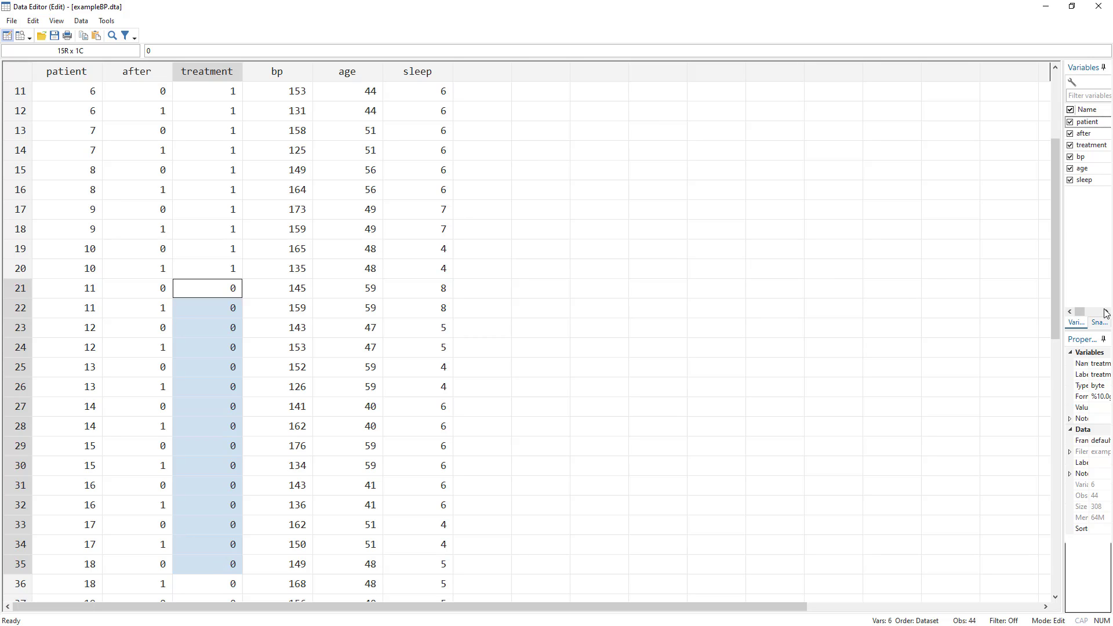
pyautogui.moveTo(1055, 305); pyautogui.dragTo(1051, 269)
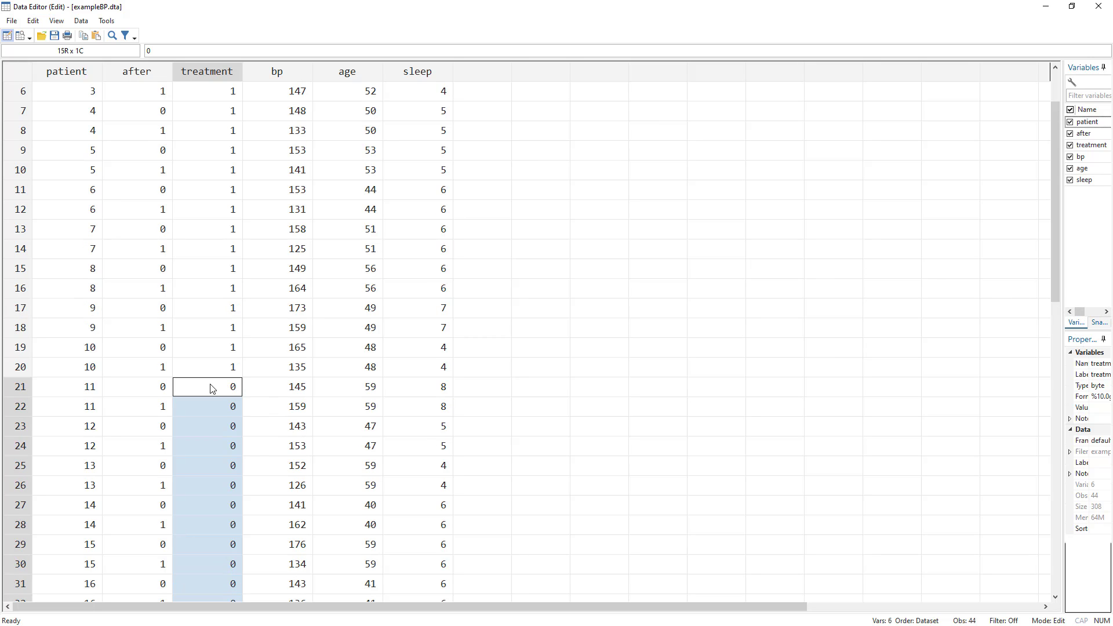
pyautogui.moveTo(211, 388); pyautogui.dragTo(208, 549)
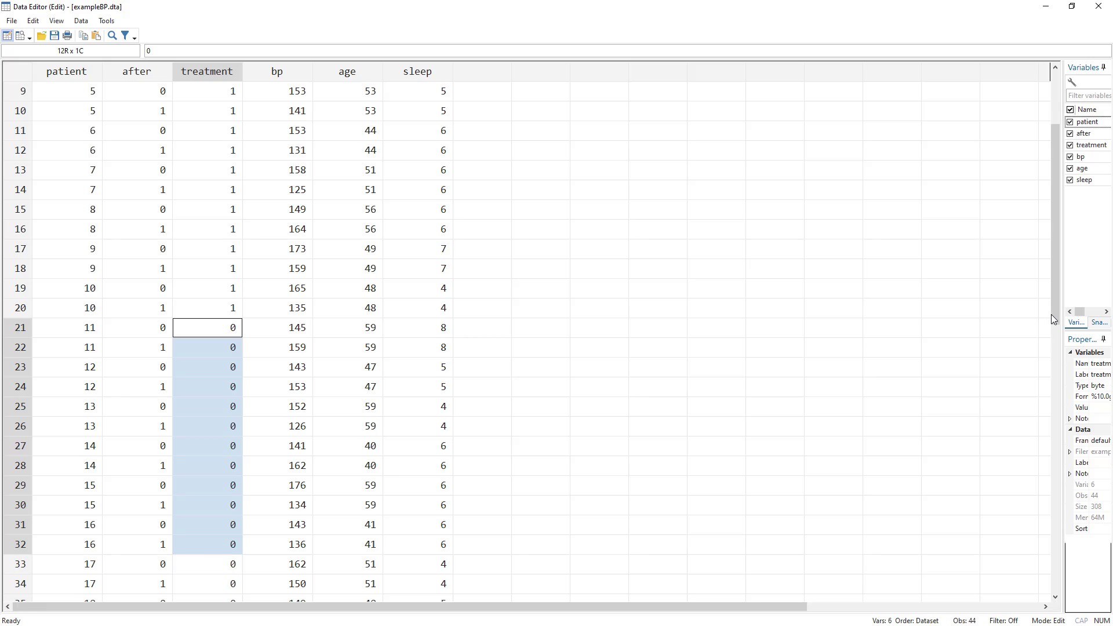
pyautogui.moveTo(1052, 311); pyautogui.dragTo(1055, 214)
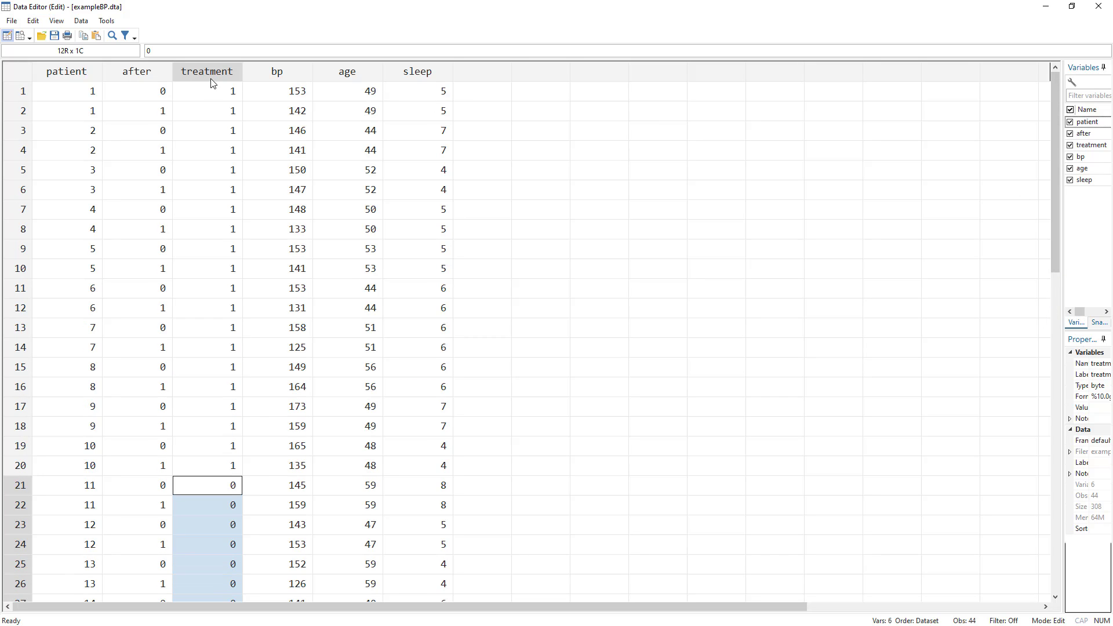
pyautogui.moveTo(213, 93); pyautogui.dragTo(214, 480)
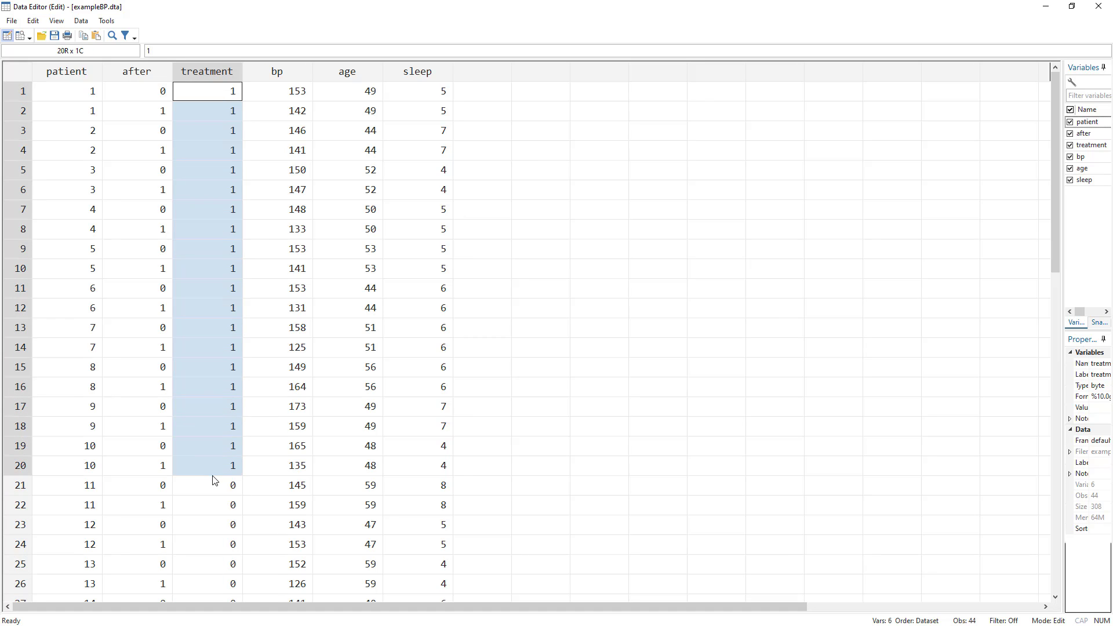
# Examine patient 1's two observations, one before and one after treatment.
pyautogui.click(78, 96)
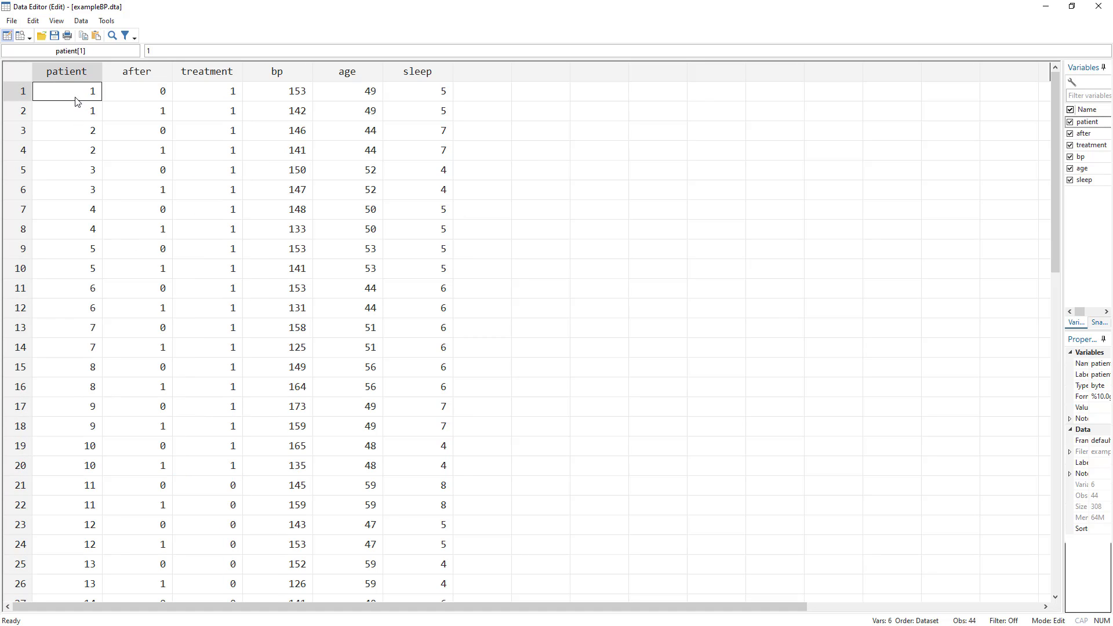
pyautogui.moveTo(77, 101); pyautogui.dragTo(79, 110)
pyautogui.moveTo(160, 93)
pyautogui.mouseDown()
pyautogui.moveTo(158, 131)
pyautogui.moveTo(155, 113)
pyautogui.mouseUp()
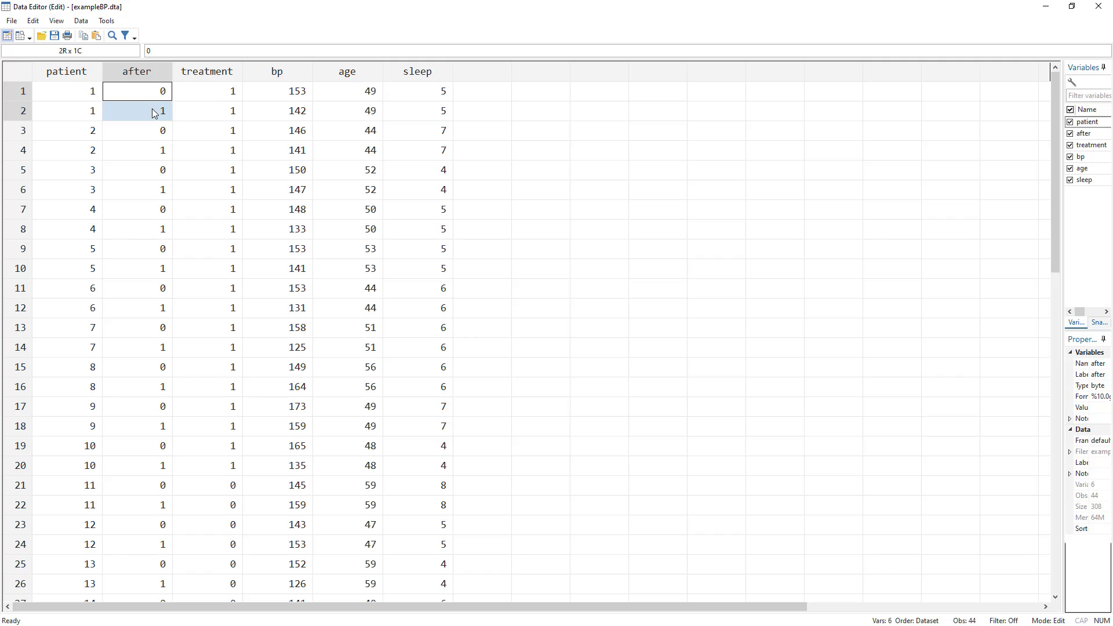
pyautogui.click(161, 95)
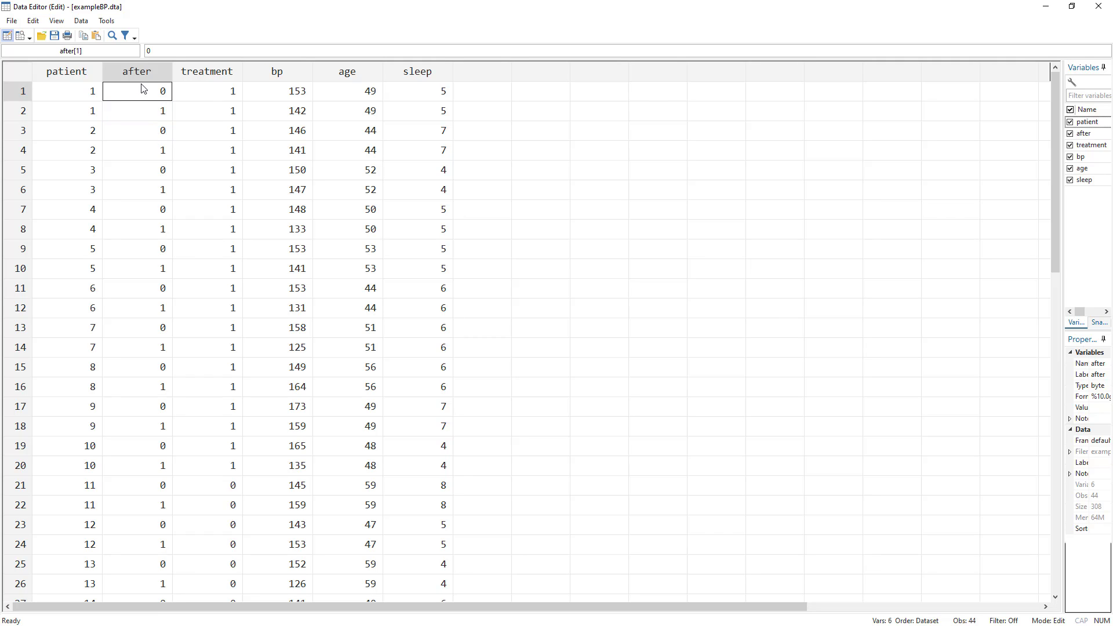
pyautogui.click(151, 116)
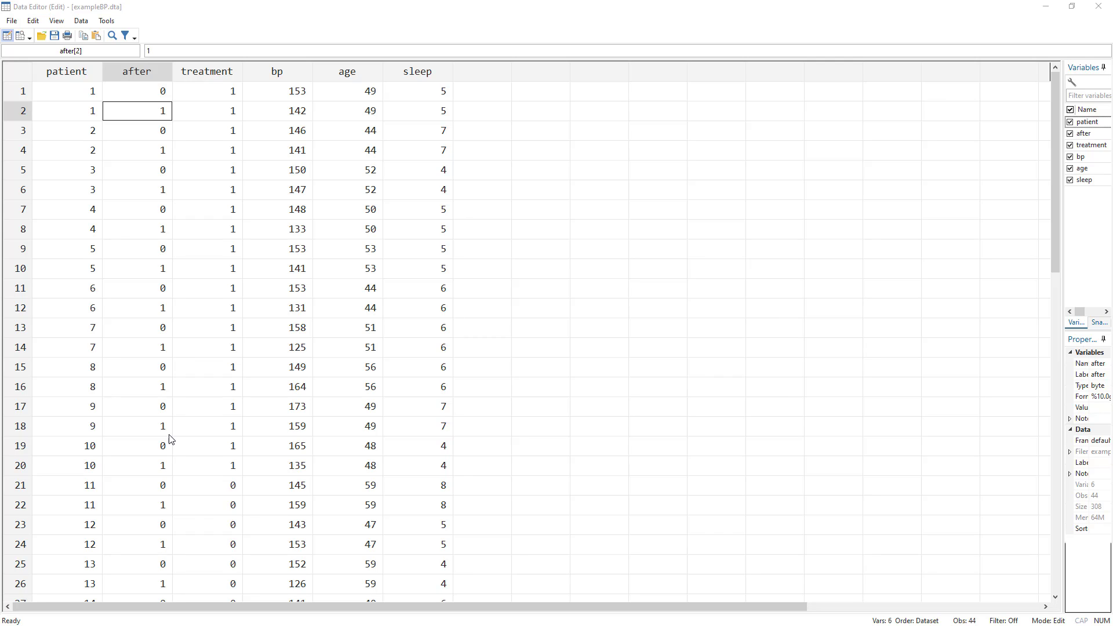
pyautogui.moveTo(77, 95); pyautogui.dragTo(90, 152)
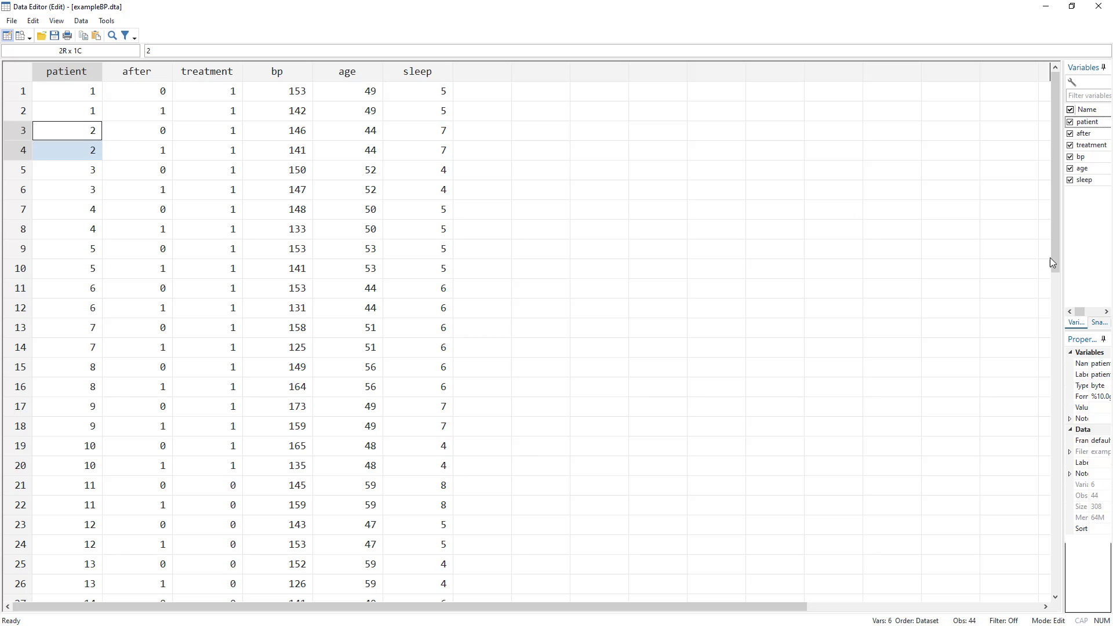
pyautogui.moveTo(1051, 258); pyautogui.dragTo(1033, 219)
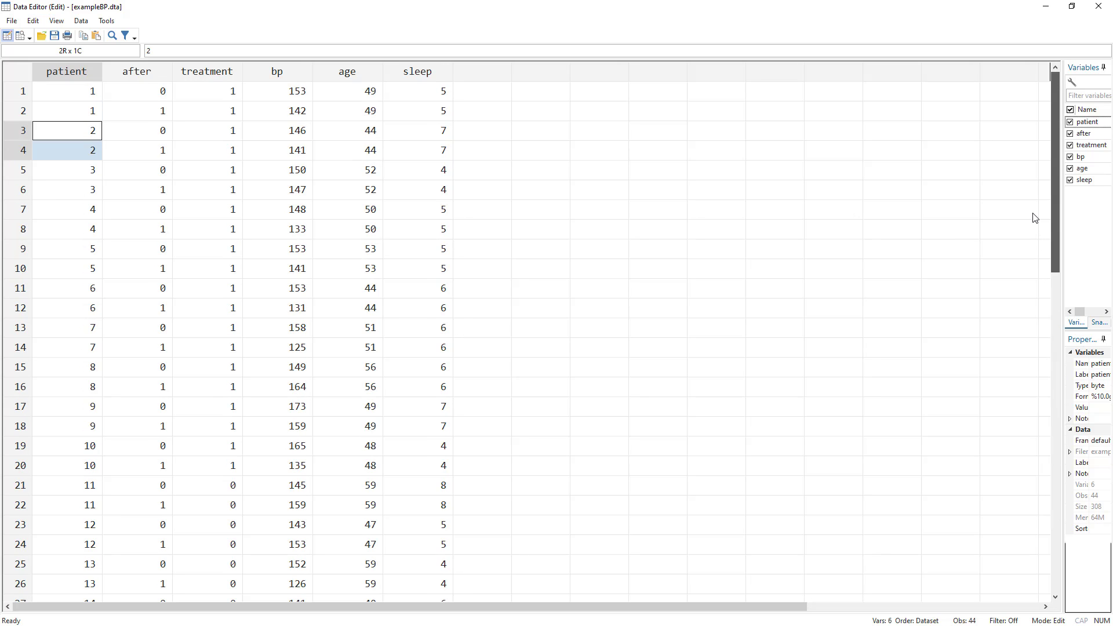
# Inspect the bp values, the age and sleep variables, then leave the Data Editor.
pyautogui.click(299, 73)
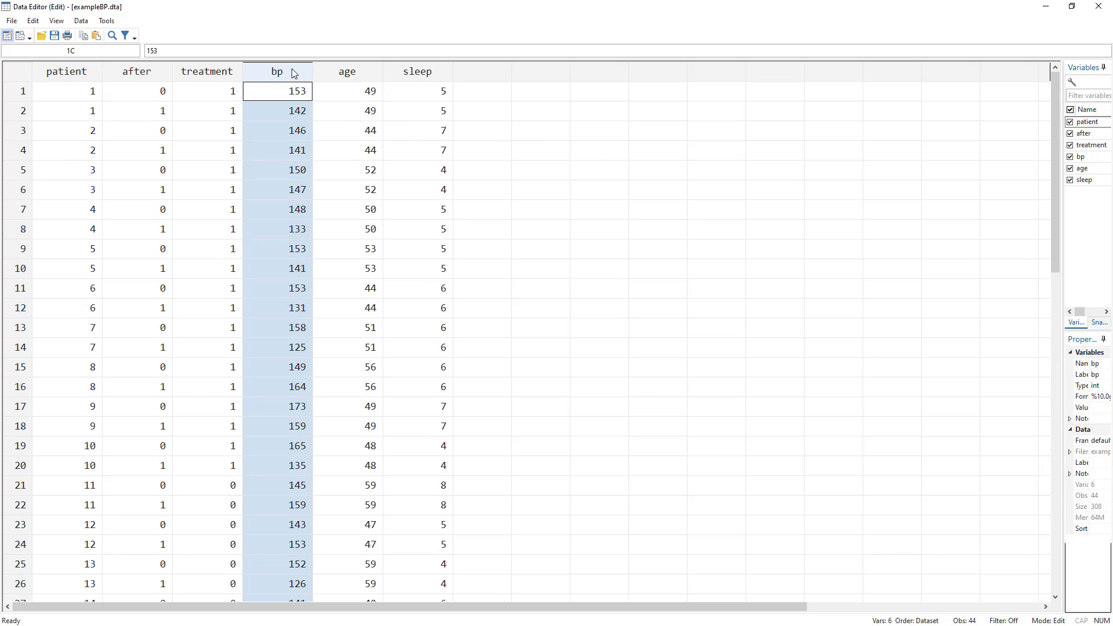
pyautogui.click(299, 92)
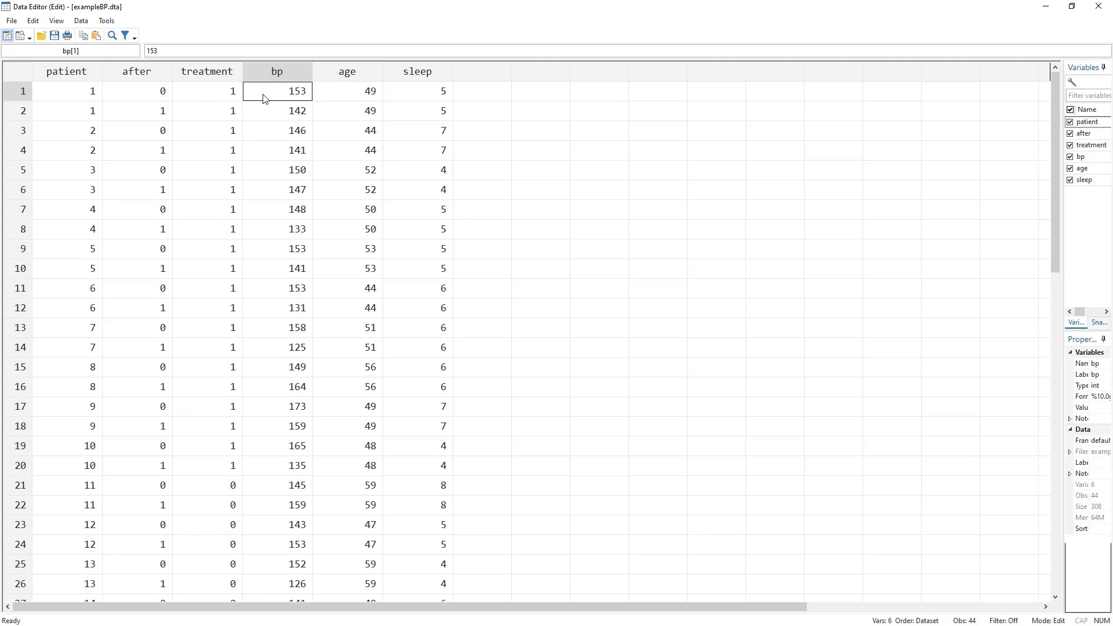
pyautogui.click(296, 116)
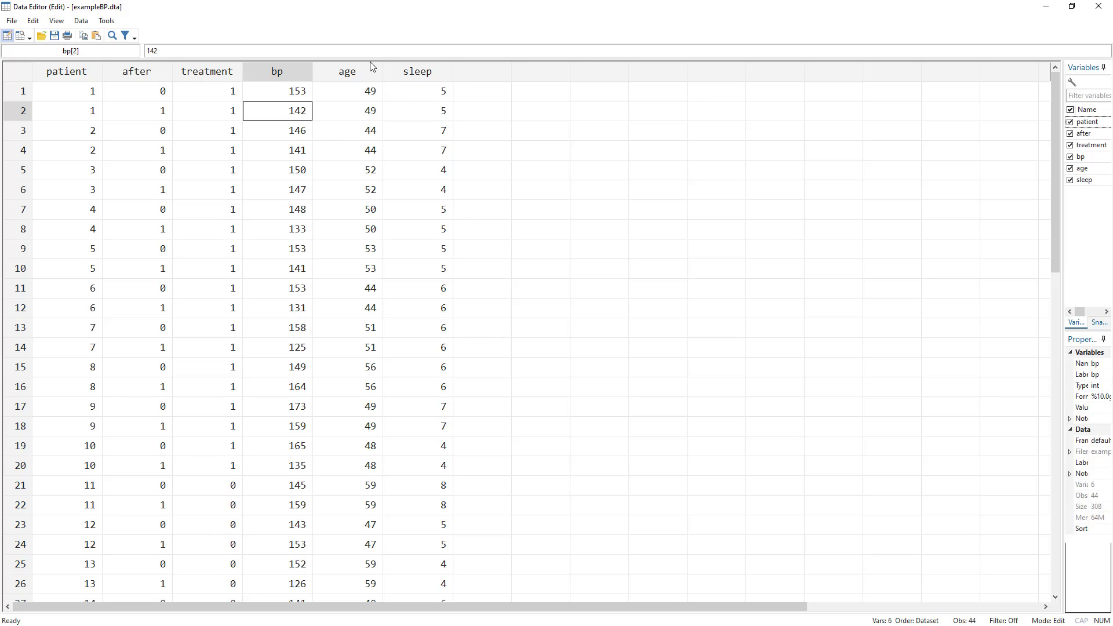
pyautogui.moveTo(356, 75); pyautogui.dragTo(426, 77)
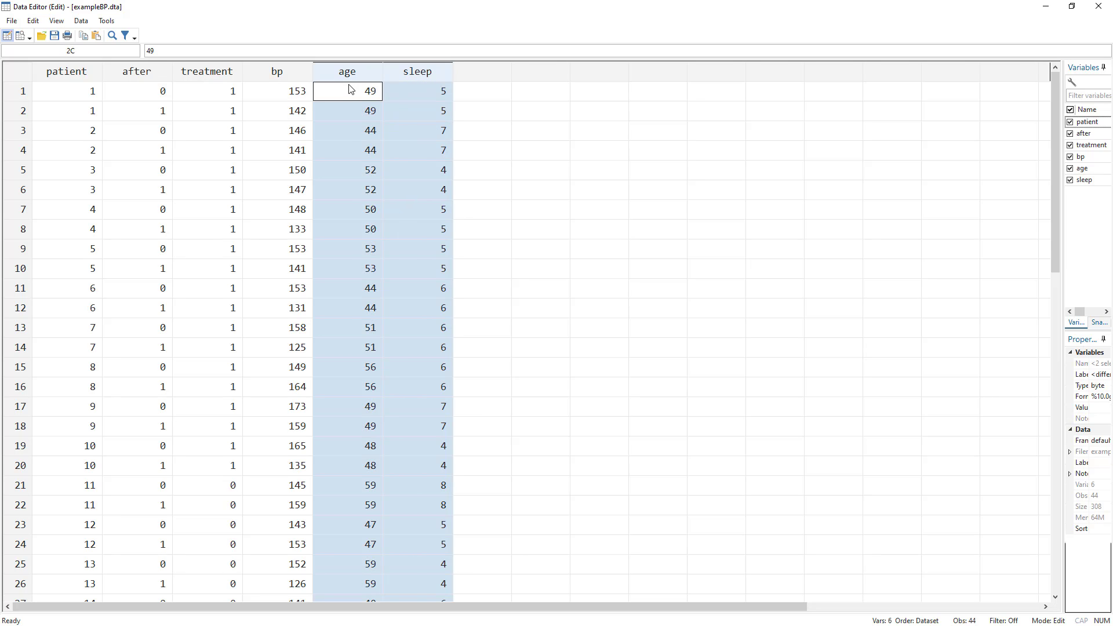
pyautogui.click(356, 76)
pyautogui.click(429, 76)
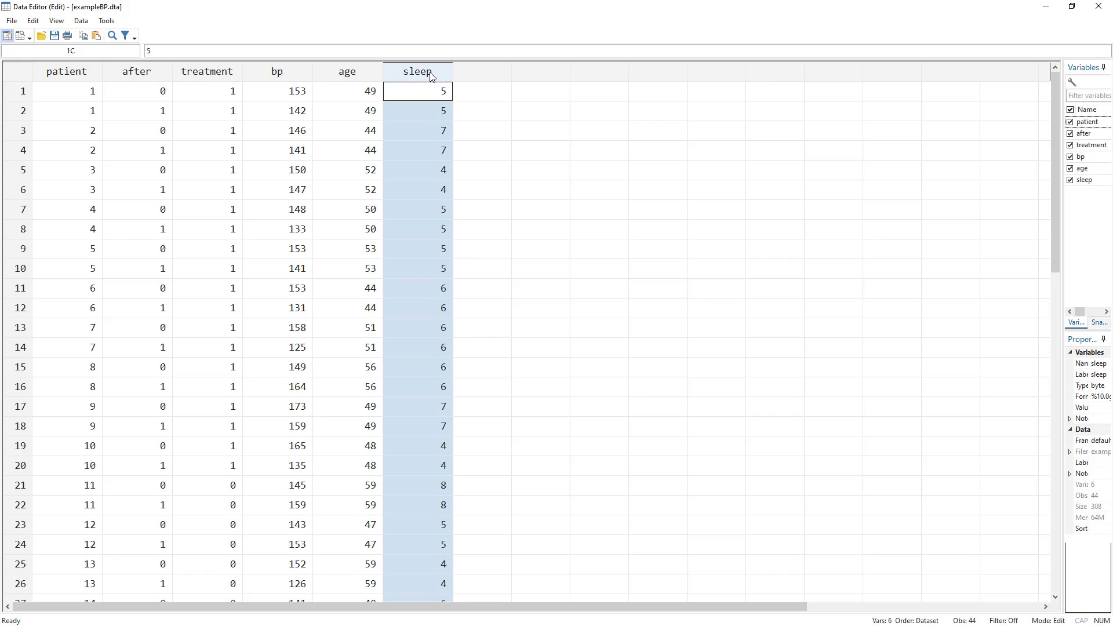
pyautogui.click(350, 73)
pyautogui.click(411, 76)
pyautogui.click(61, 74)
pyautogui.keyDown('shift'); pyautogui.click(411, 76); pyautogui.keyUp('shift')
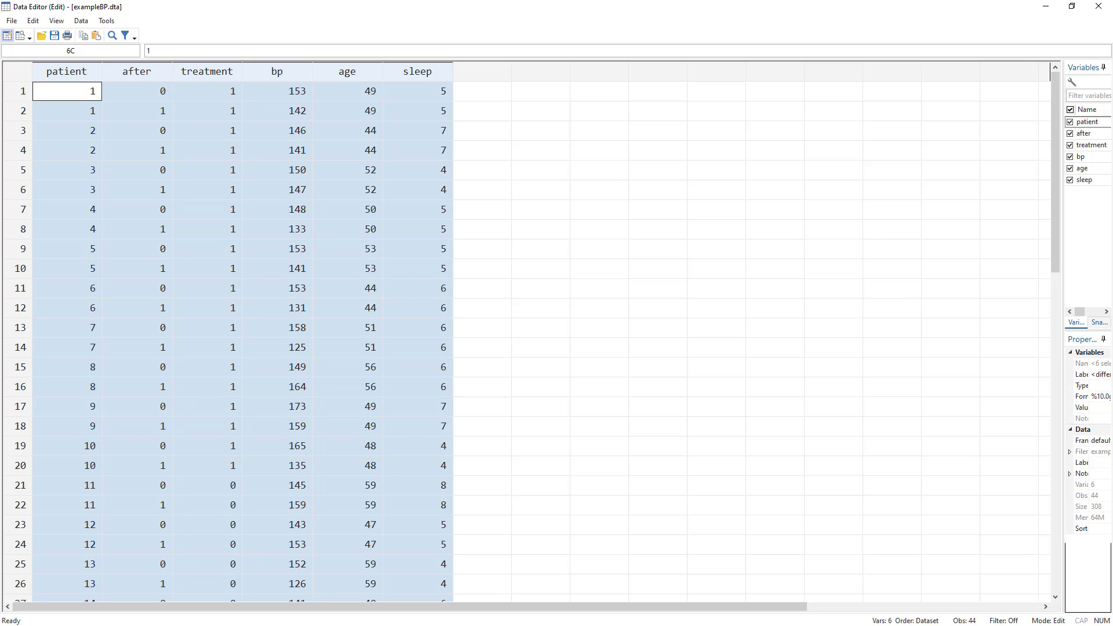
pyautogui.hotkey('alt', 'Tab')
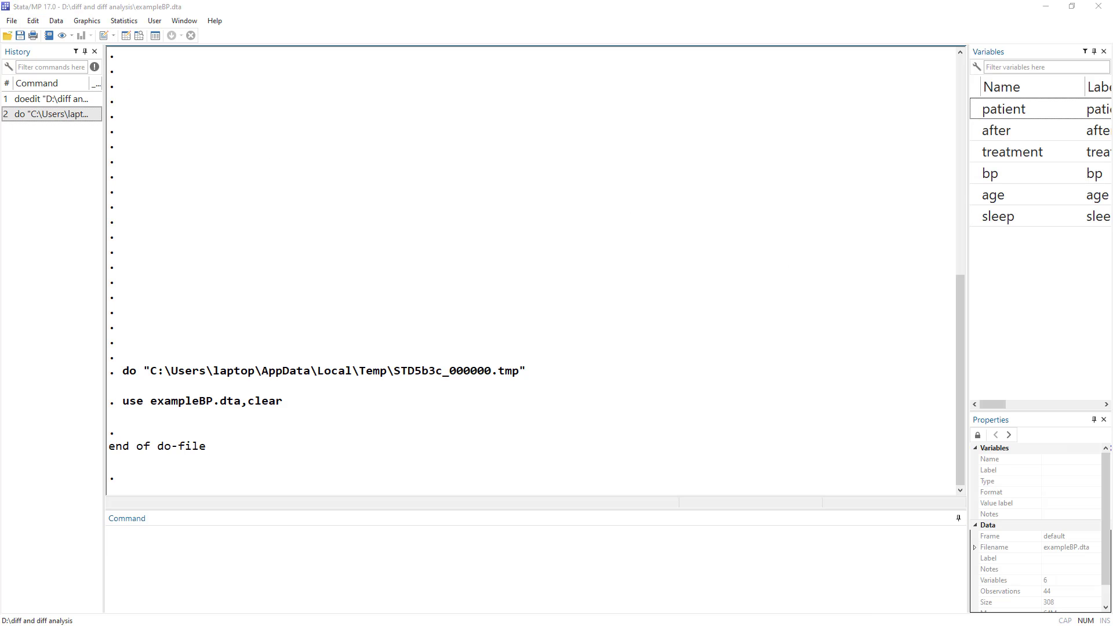
# Add a commented-out '//xtdidiregress' note on line 26 below didregress.
pyautogui.hotkey('alt', 'Tab')
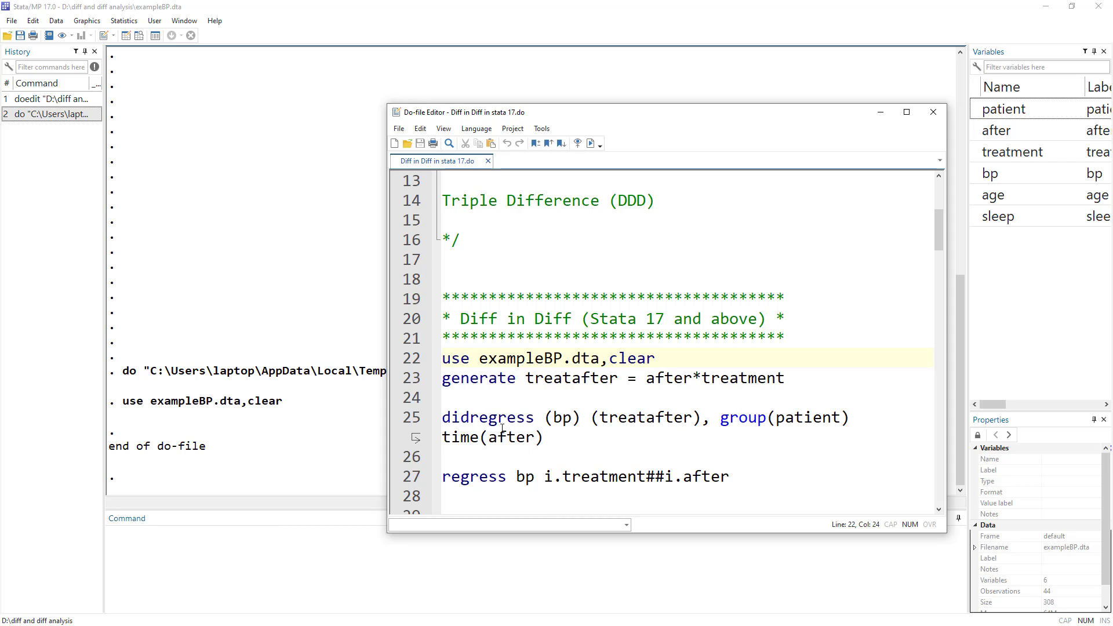
pyautogui.doubleClick(471, 422)
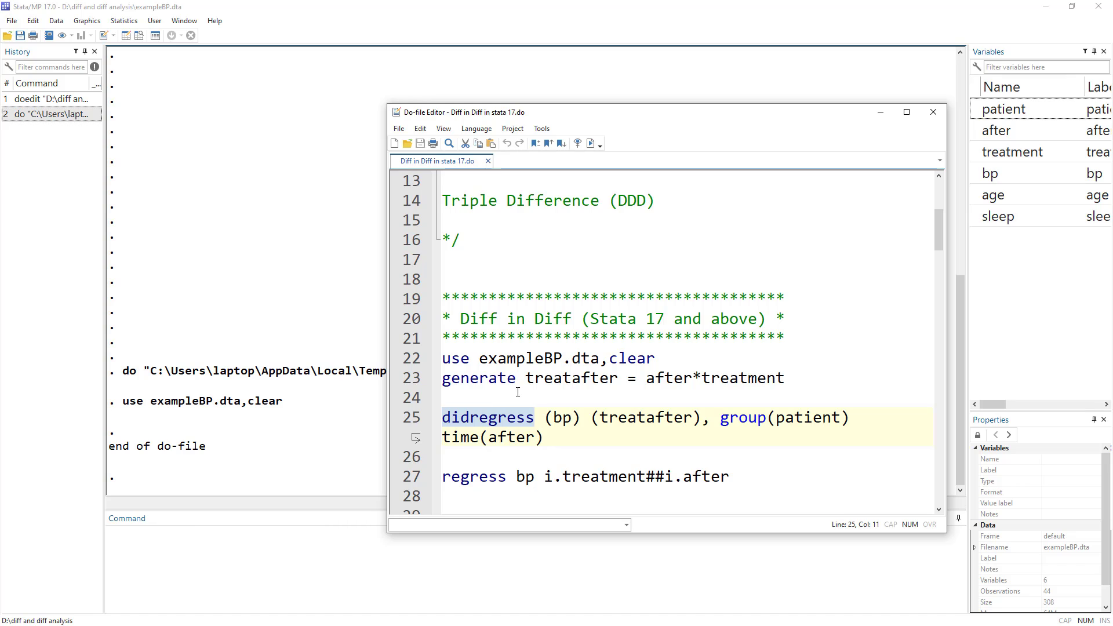
pyautogui.click(468, 421)
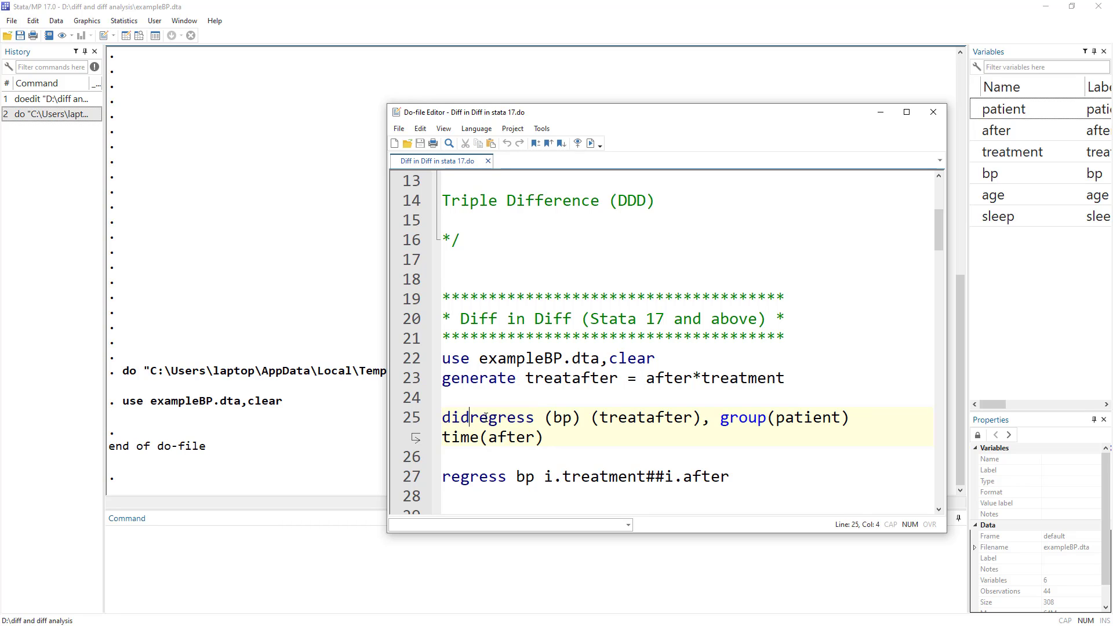
pyautogui.scroll(-1, 506, 416)
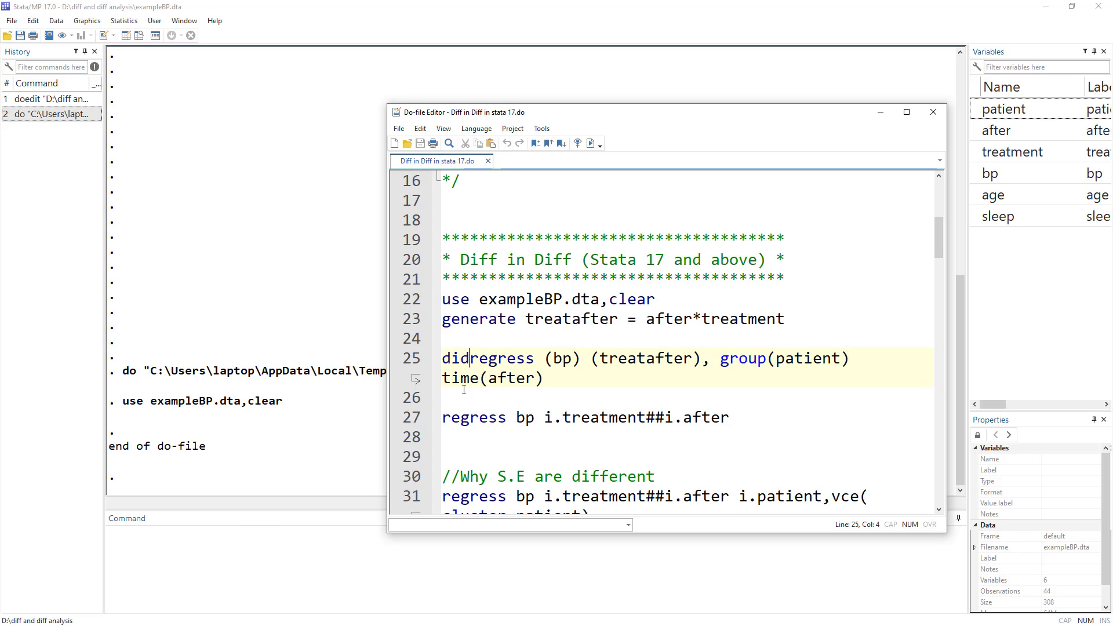
pyautogui.write('xt')
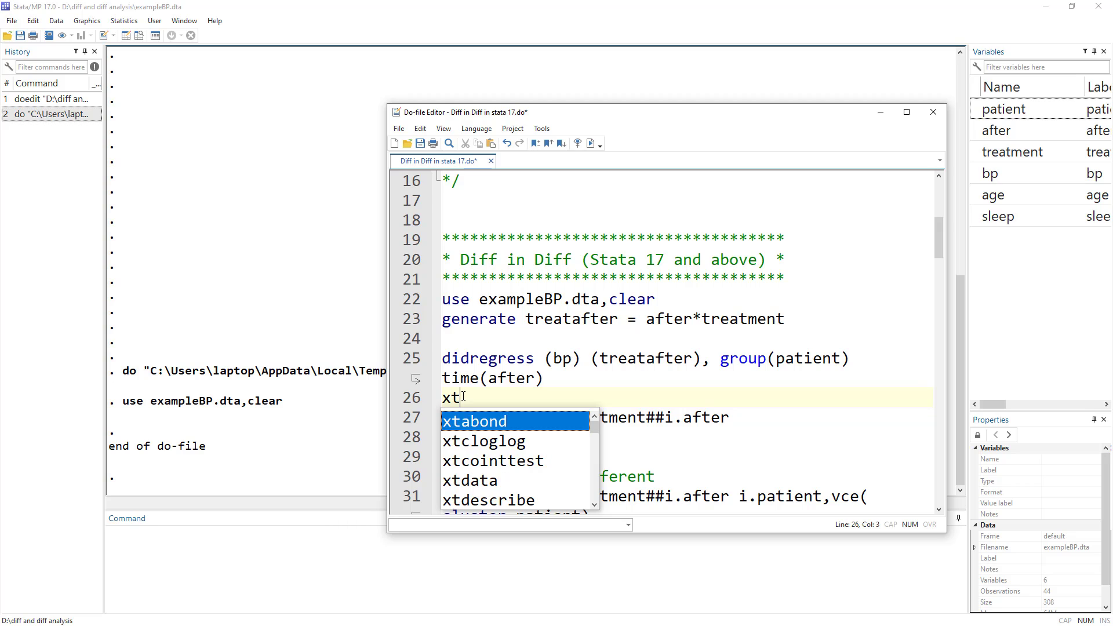
pyautogui.write('didiregress')
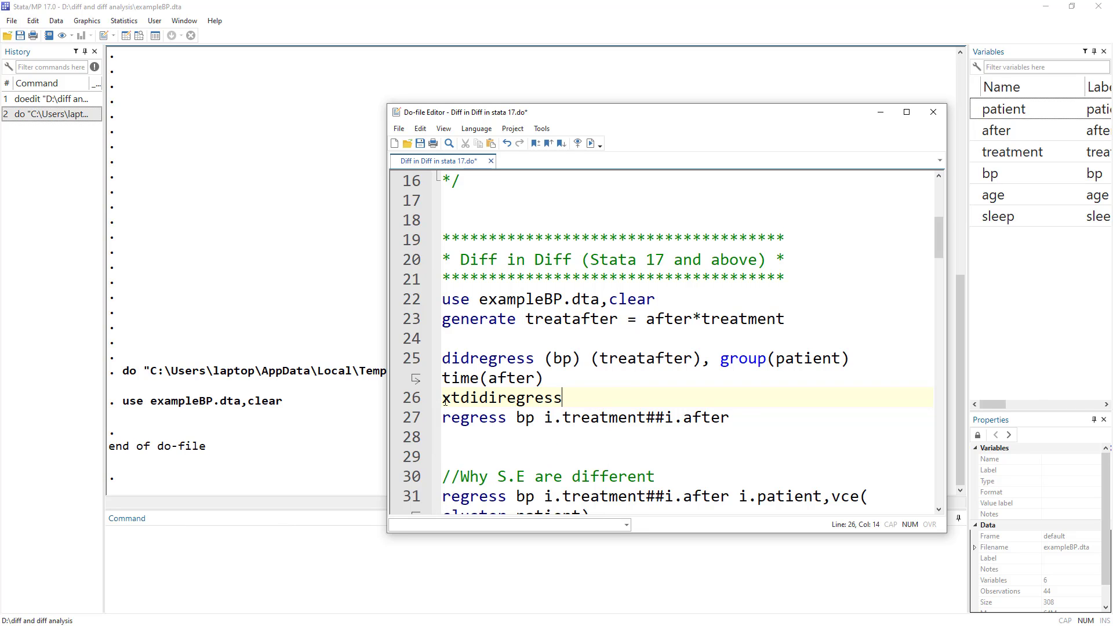
pyautogui.click(443, 399)
pyautogui.write('//')
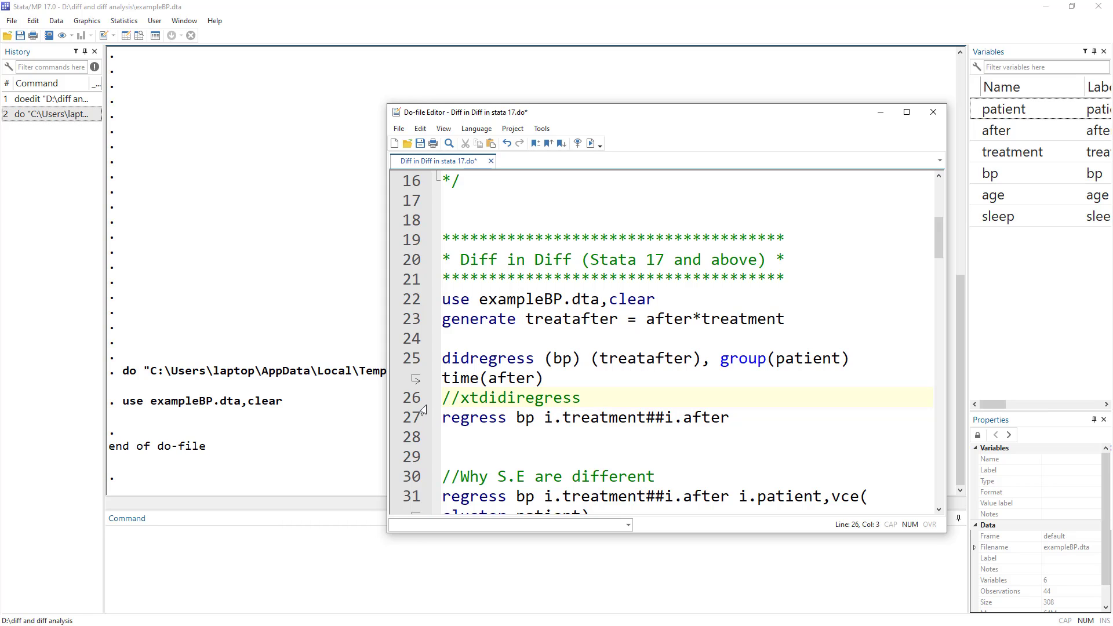
pyautogui.doubleClick(482, 359)
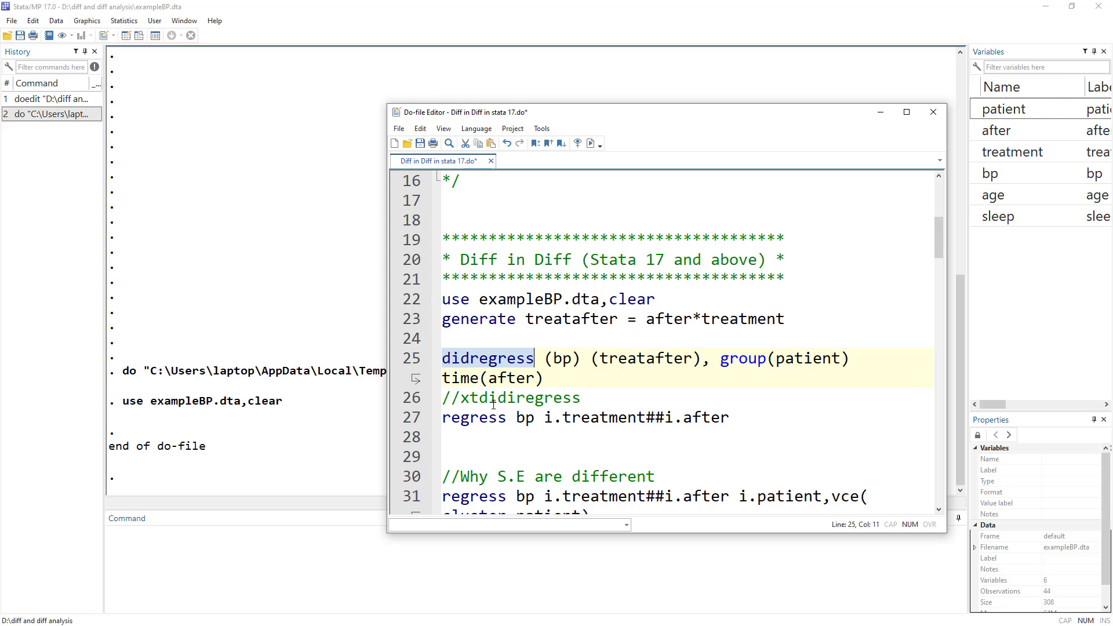
pyautogui.moveTo(462, 399); pyautogui.dragTo(479, 400)
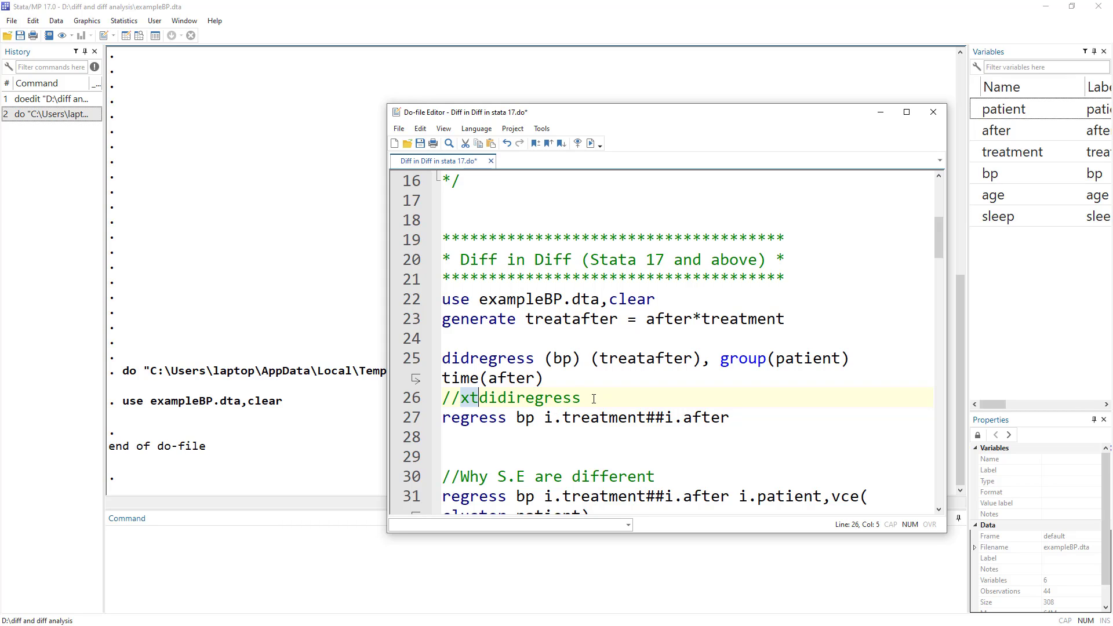
pyautogui.moveTo(592, 398); pyautogui.dragTo(464, 402)
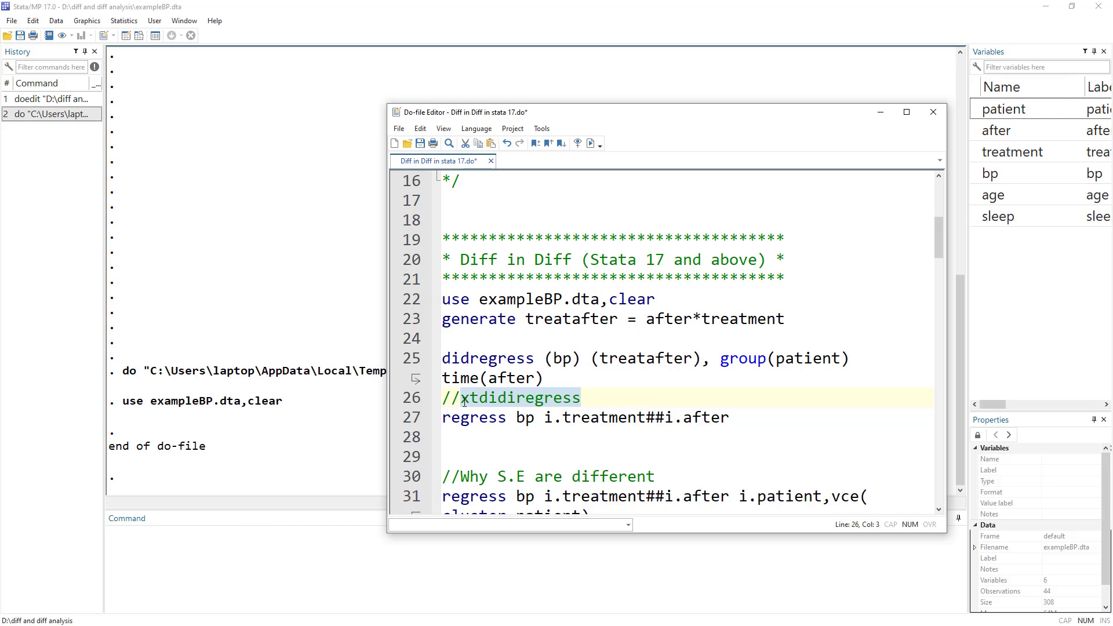
# Review didregress's bp outcome and treatafter treatment, plus after and treatment in the generate line.
pyautogui.doubleClick(509, 360)
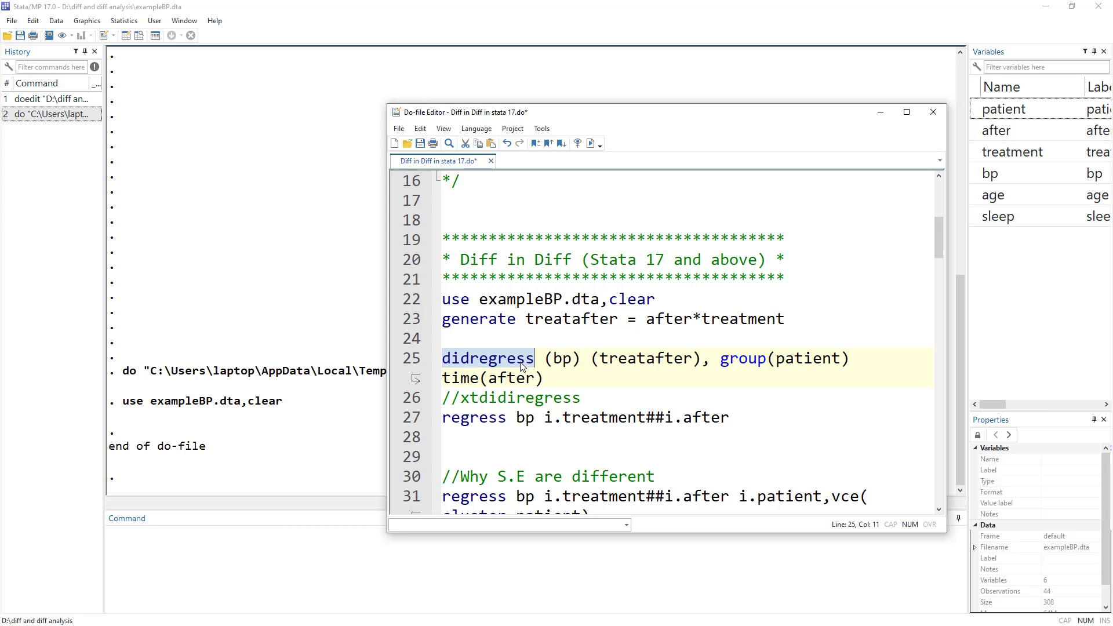
pyautogui.doubleClick(511, 361)
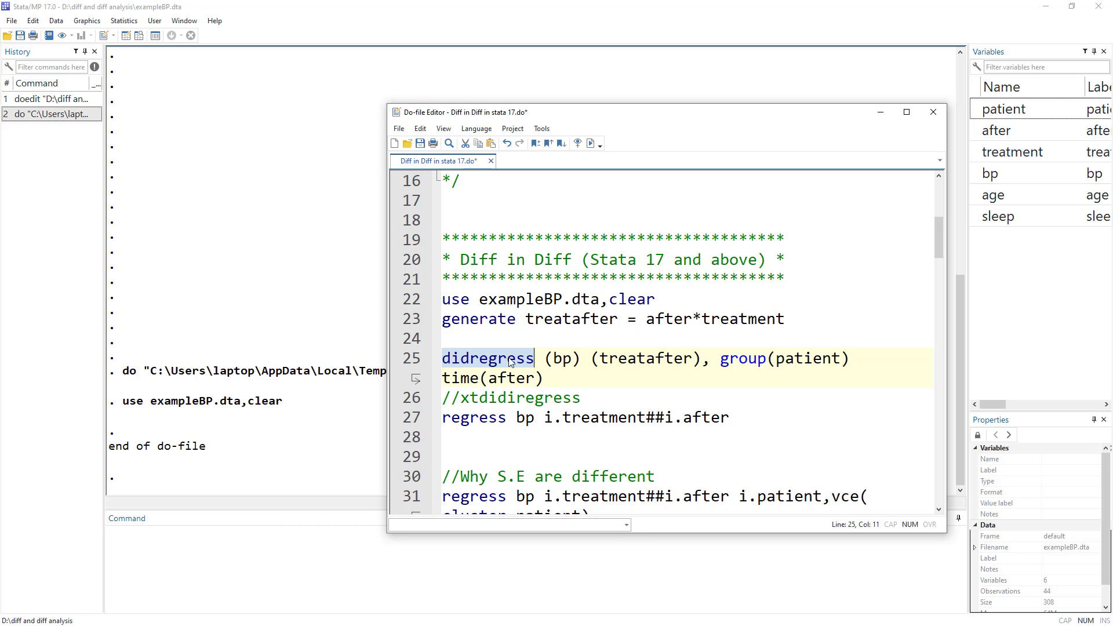
pyautogui.click(571, 359)
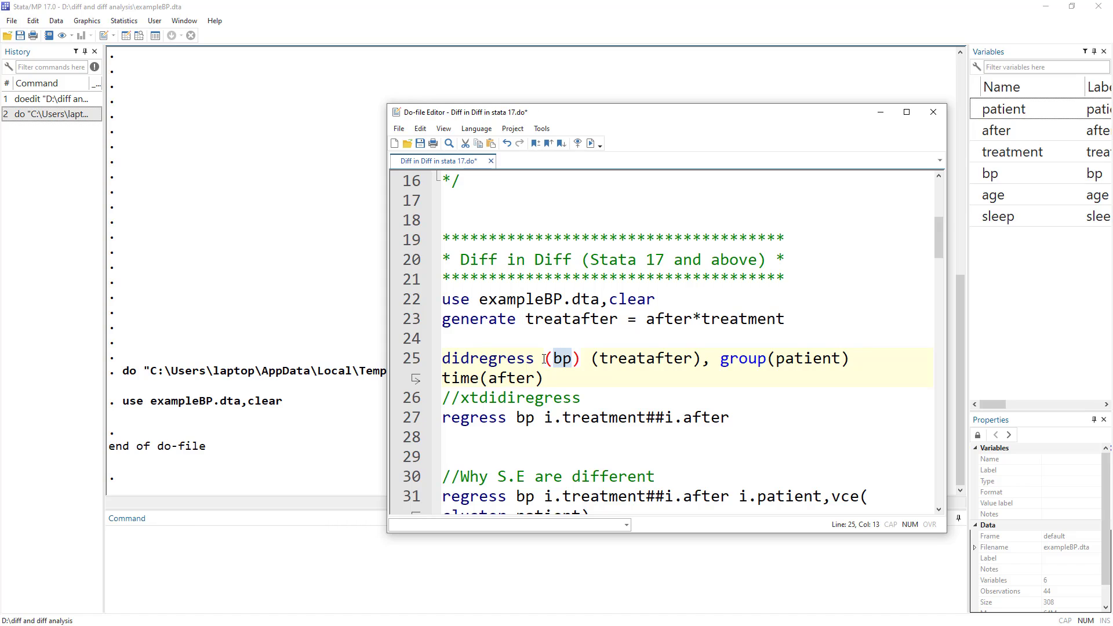
pyautogui.click(551, 359)
pyautogui.press('Right')
pyautogui.press('Right')
pyautogui.moveTo(573, 359); pyautogui.dragTo(553, 358)
pyautogui.click(597, 360)
pyautogui.click(700, 360)
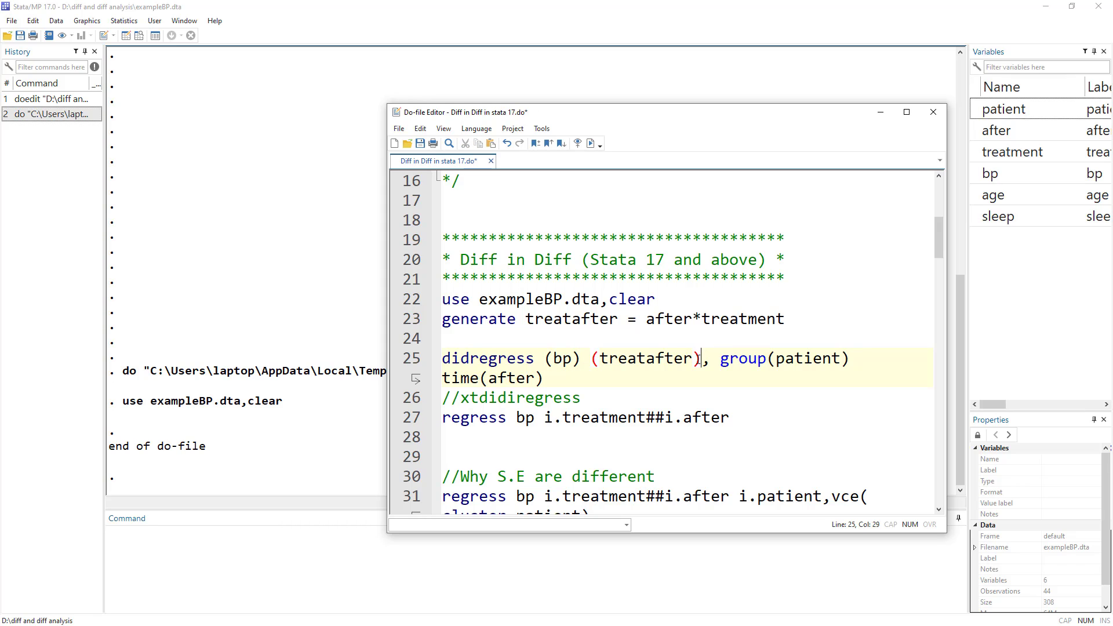
pyautogui.doubleClick(640, 363)
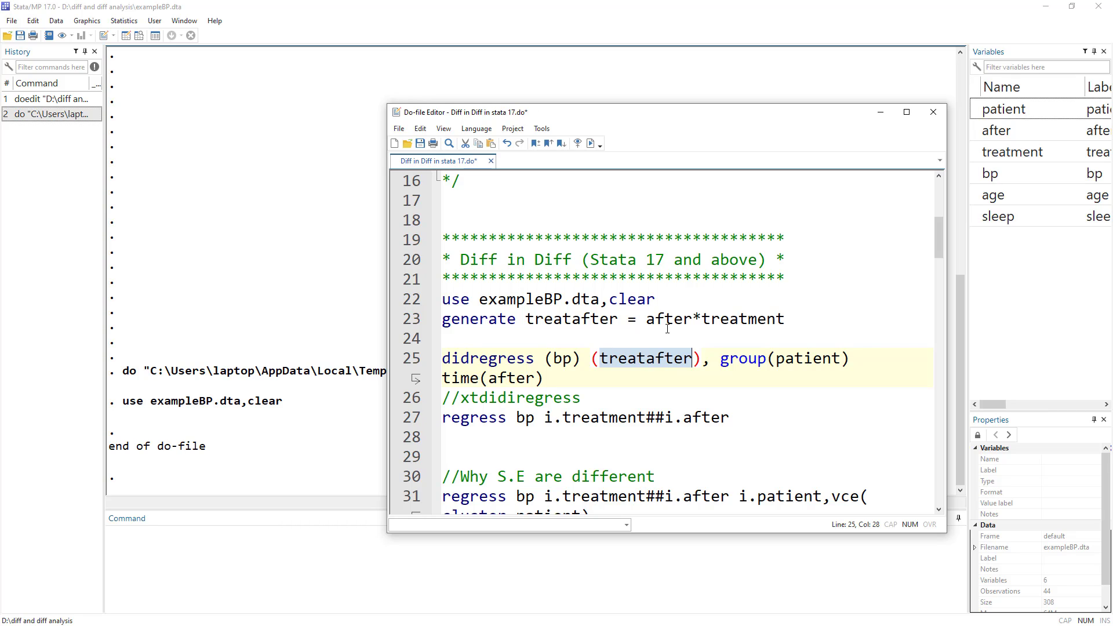
pyautogui.doubleClick(651, 321)
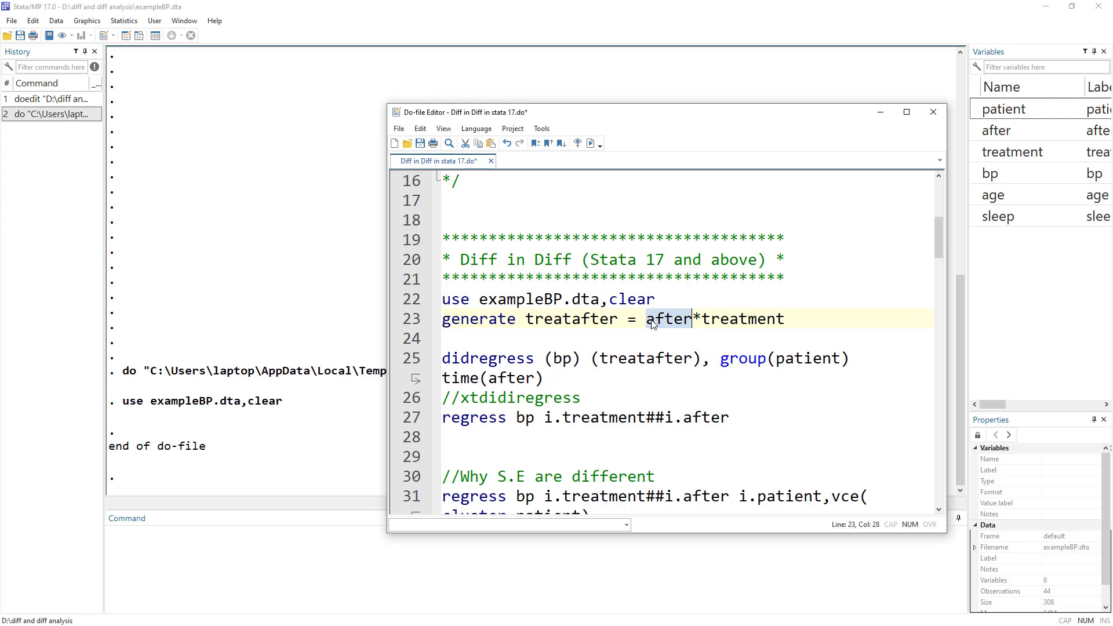
pyautogui.doubleClick(744, 319)
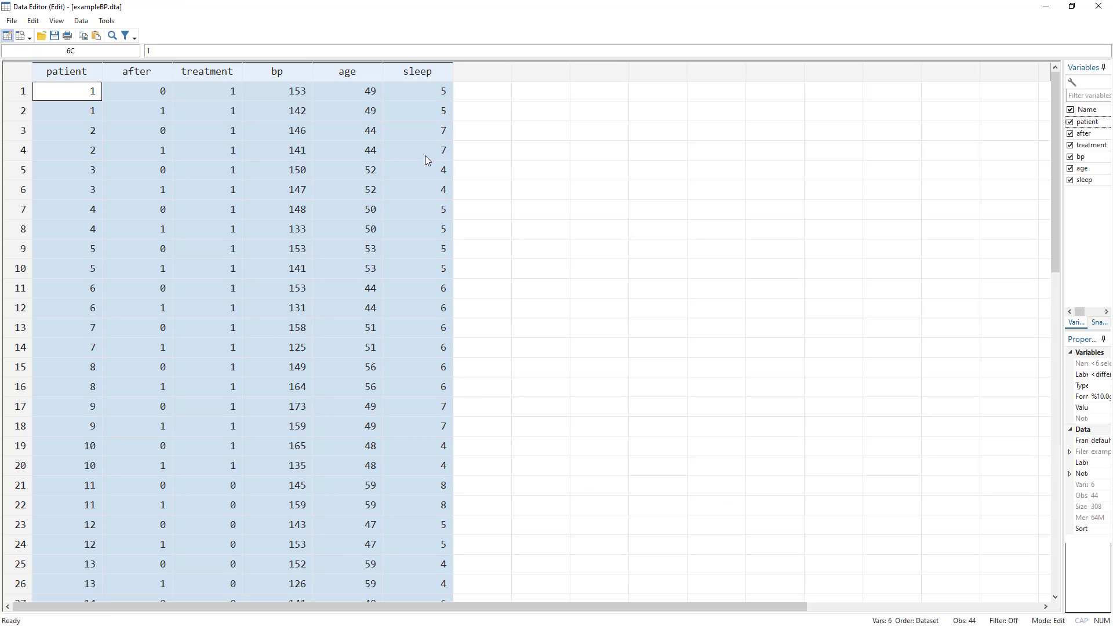
# Look over the after and treatment columns in the exampleBP data.
pyautogui.click(180, 116)
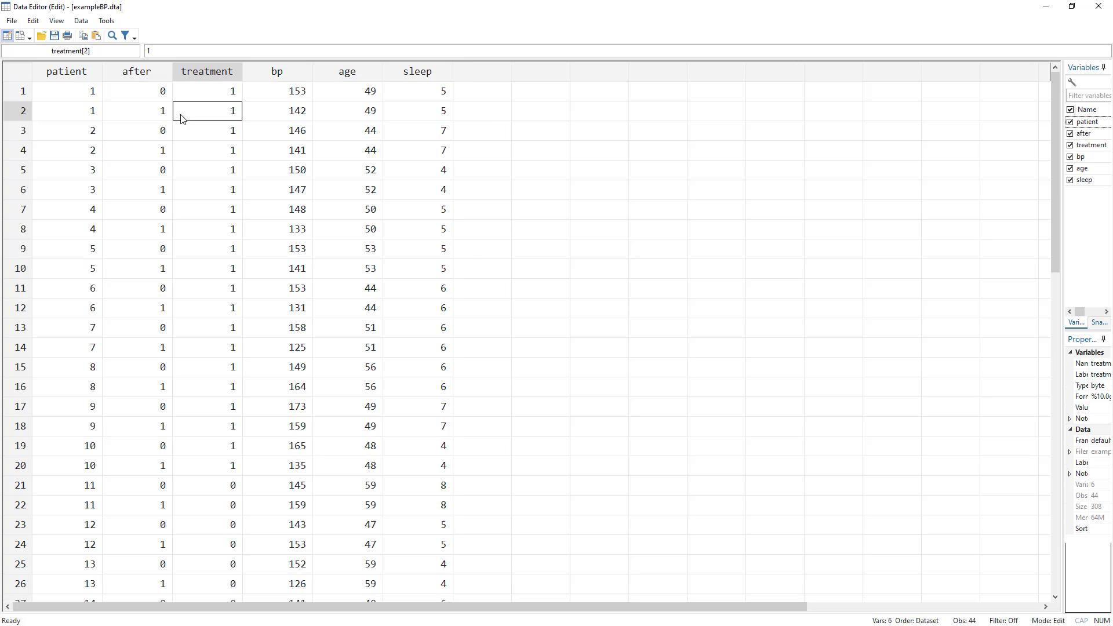
pyautogui.click(144, 73)
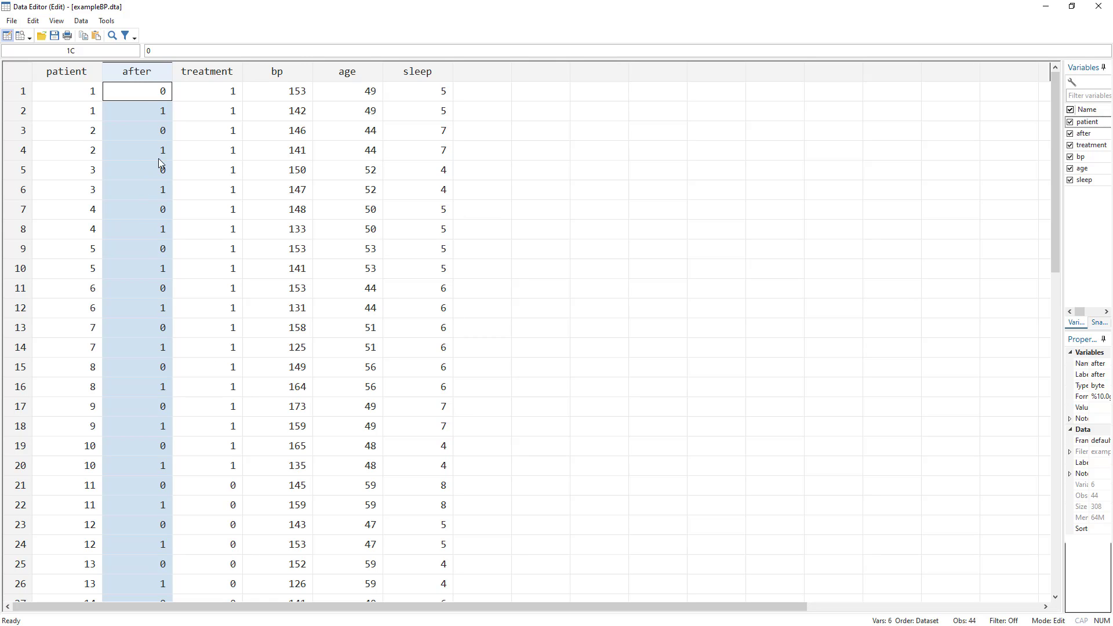
pyautogui.click(207, 73)
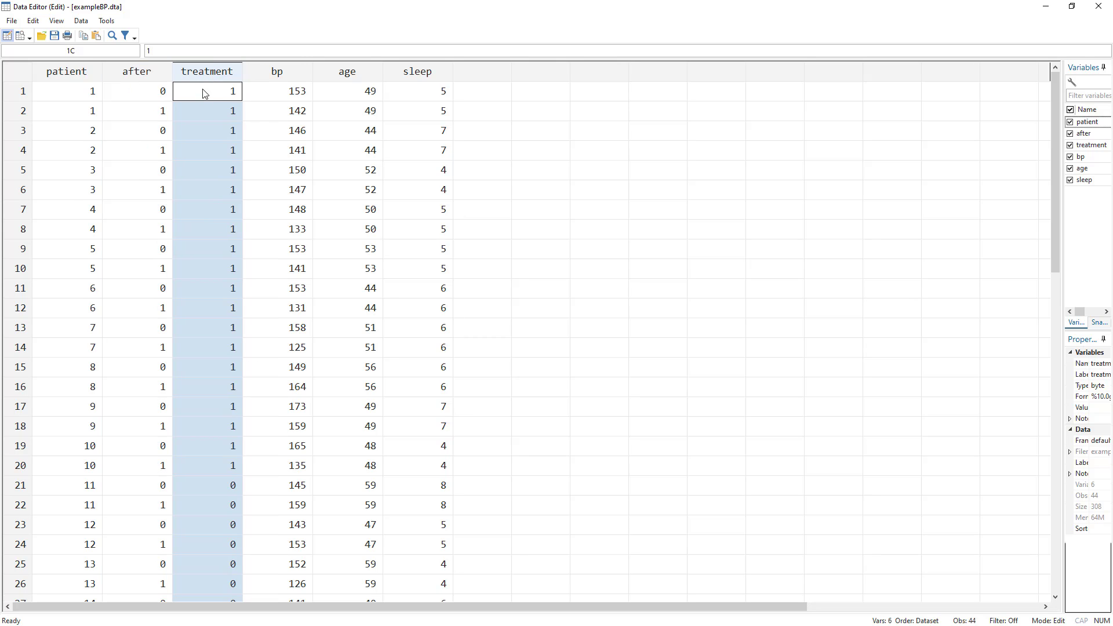
# Run line 23, 'generate treatafter = after*treatment', from the do-file.
pyautogui.hotkey('alt', 'Tab')
pyautogui.click(401, 326)
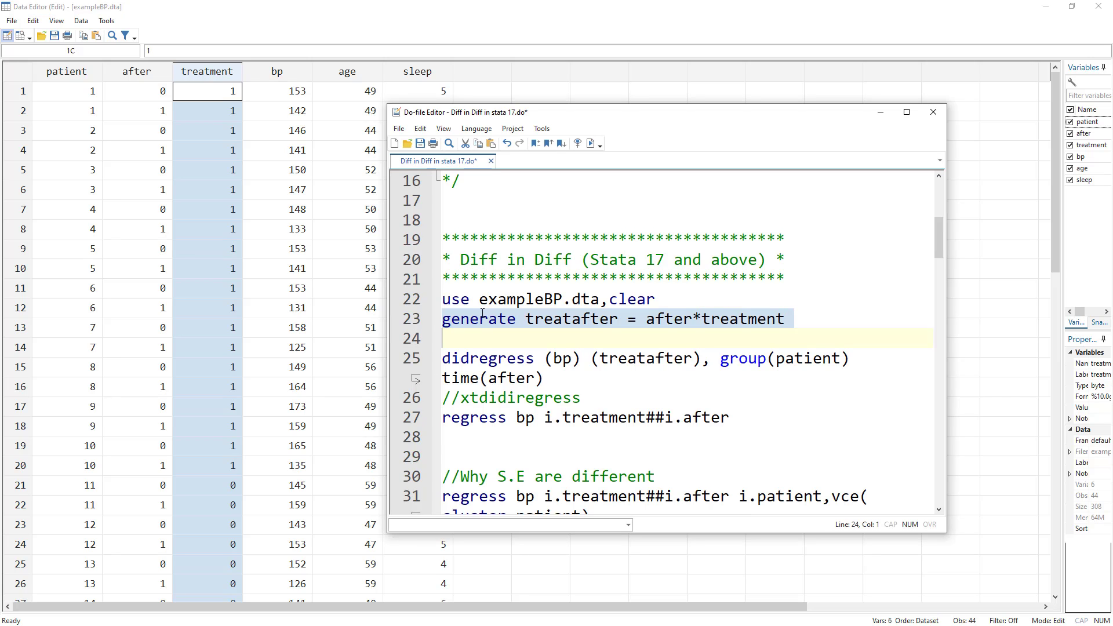
pyautogui.doubleClick(482, 319)
pyautogui.doubleClick(555, 319)
pyautogui.moveTo(647, 319); pyautogui.dragTo(786, 320)
pyautogui.click(407, 326)
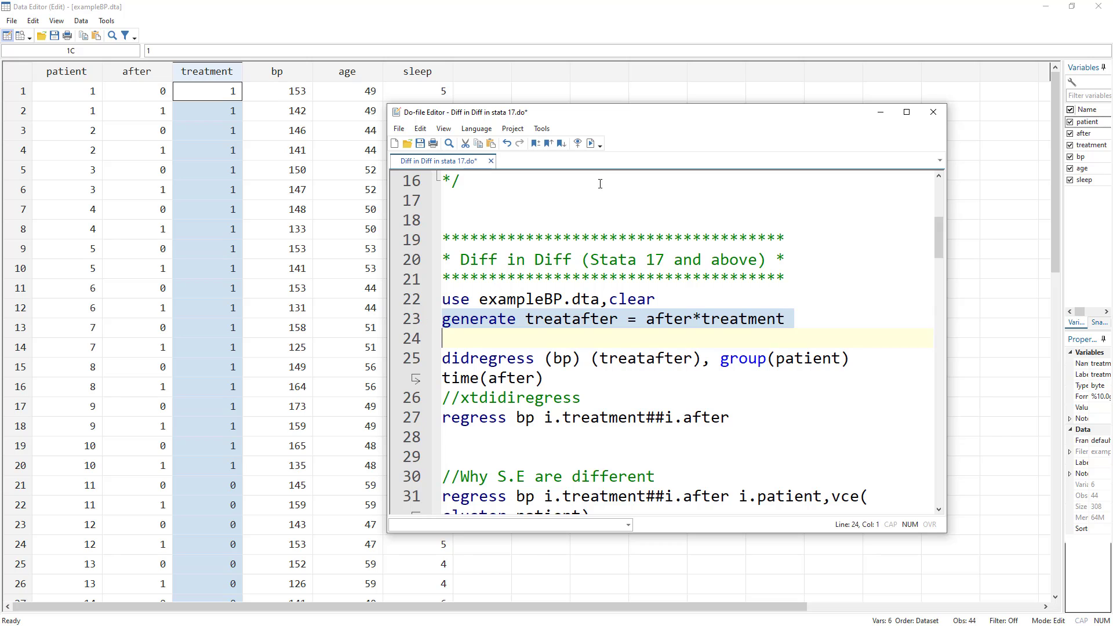
pyautogui.click(590, 143)
# Scroll the data to check treatafter's 0/1 values across all 44 observations.
pyautogui.moveTo(583, 112); pyautogui.dragTo(708, 185)
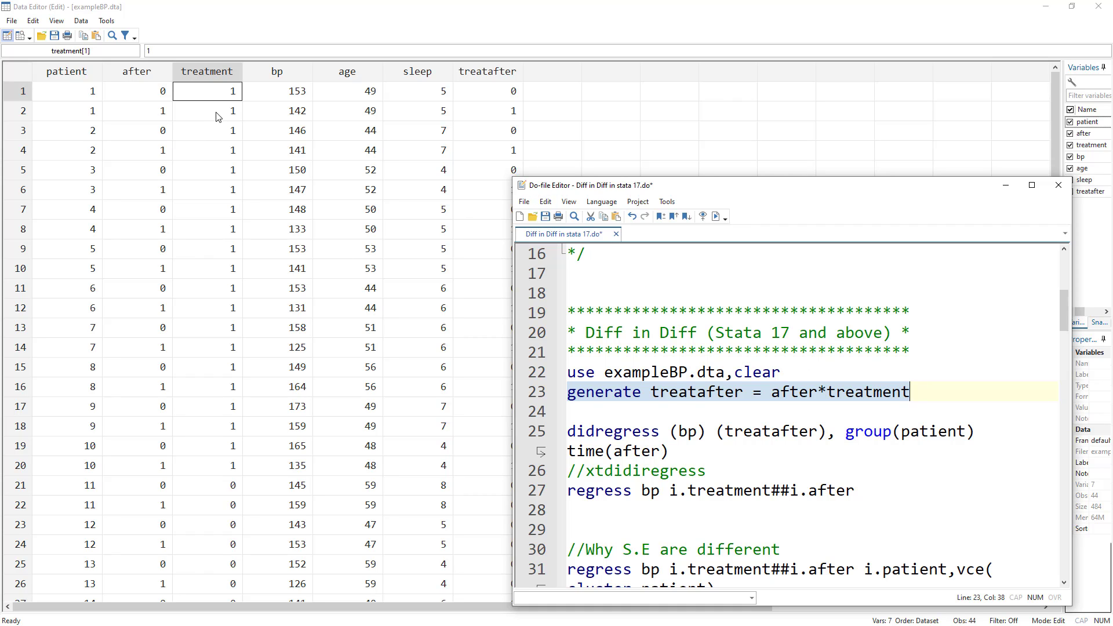
pyautogui.click(490, 152)
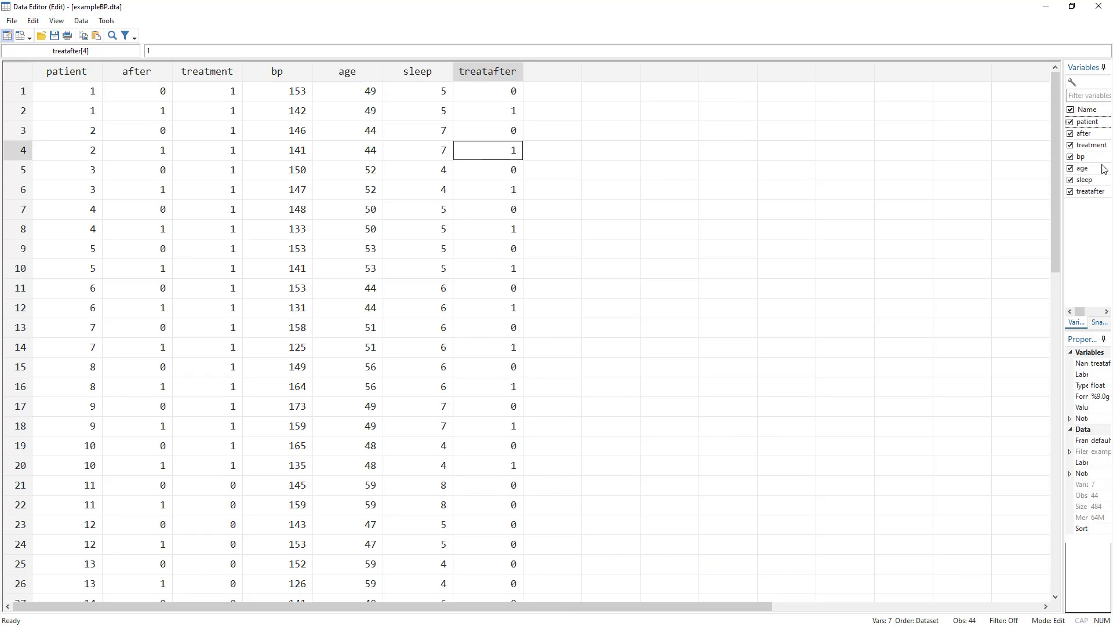
pyautogui.moveTo(1059, 194); pyautogui.dragTo(1056, 368)
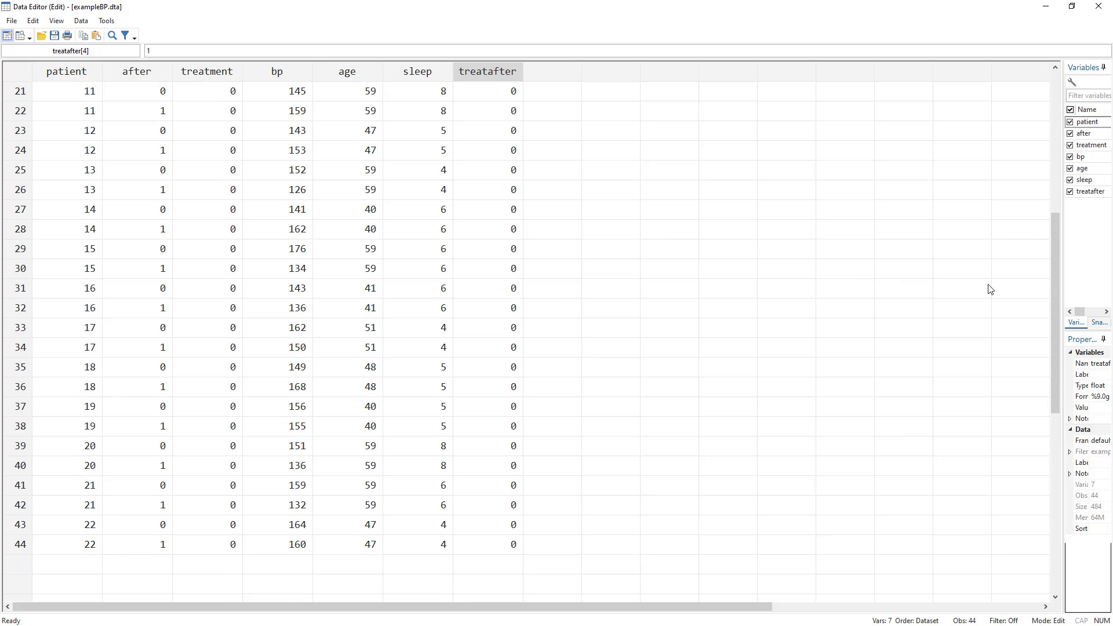
pyautogui.moveTo(1053, 304); pyautogui.dragTo(992, 155)
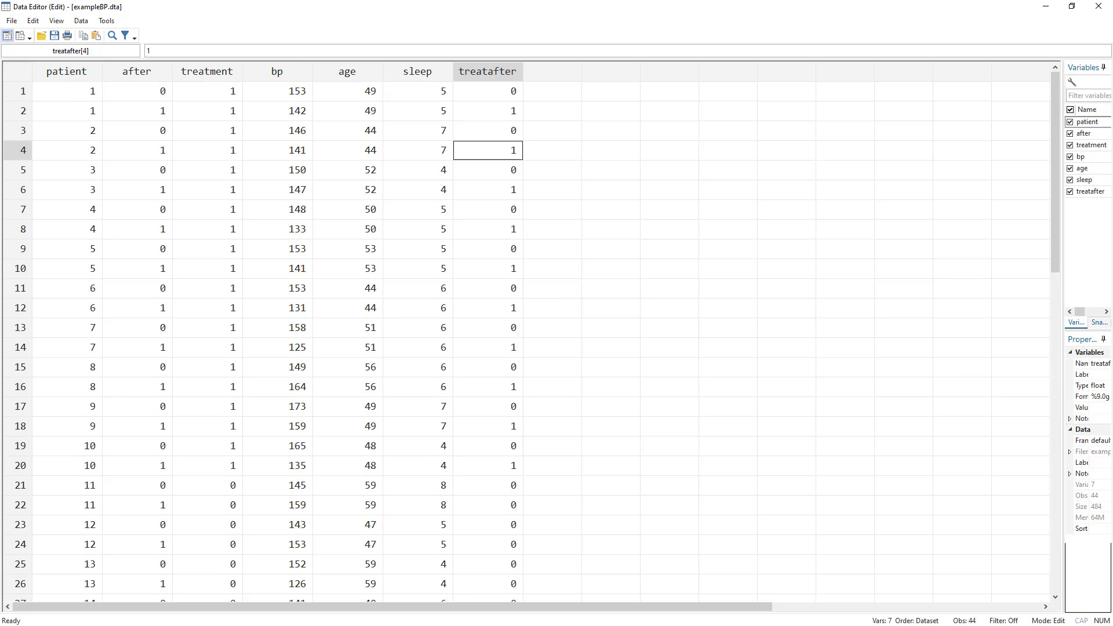
pyautogui.hotkey('alt', 'Tab')
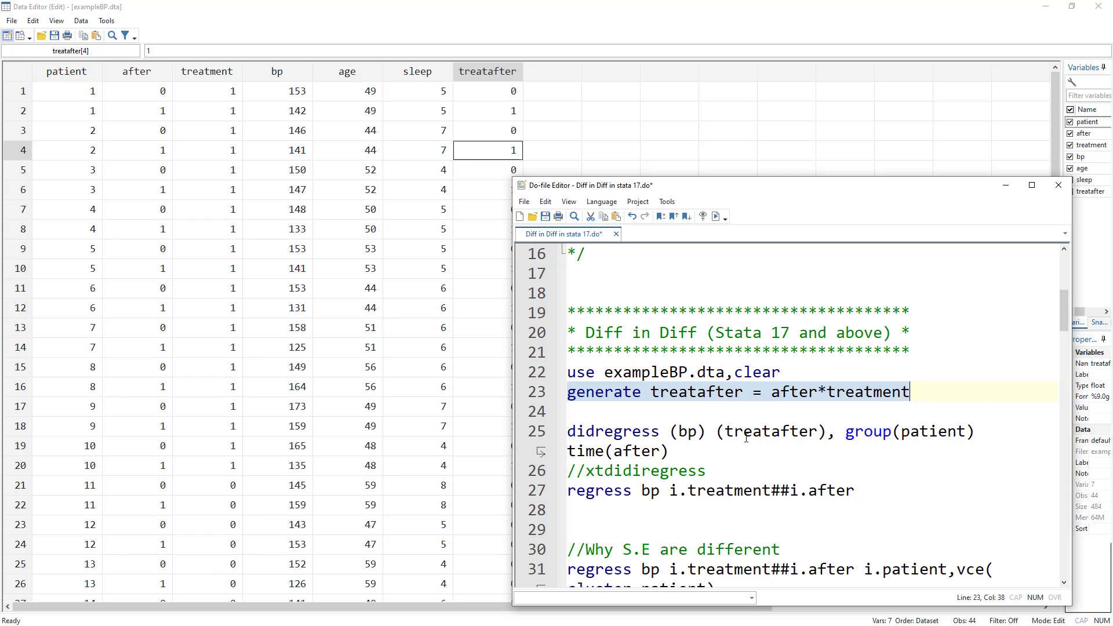
# Run 'didregress (bp) (treatafter), group(patient) time(after)' after reviewing each argument.
pyautogui.doubleClick(770, 434)
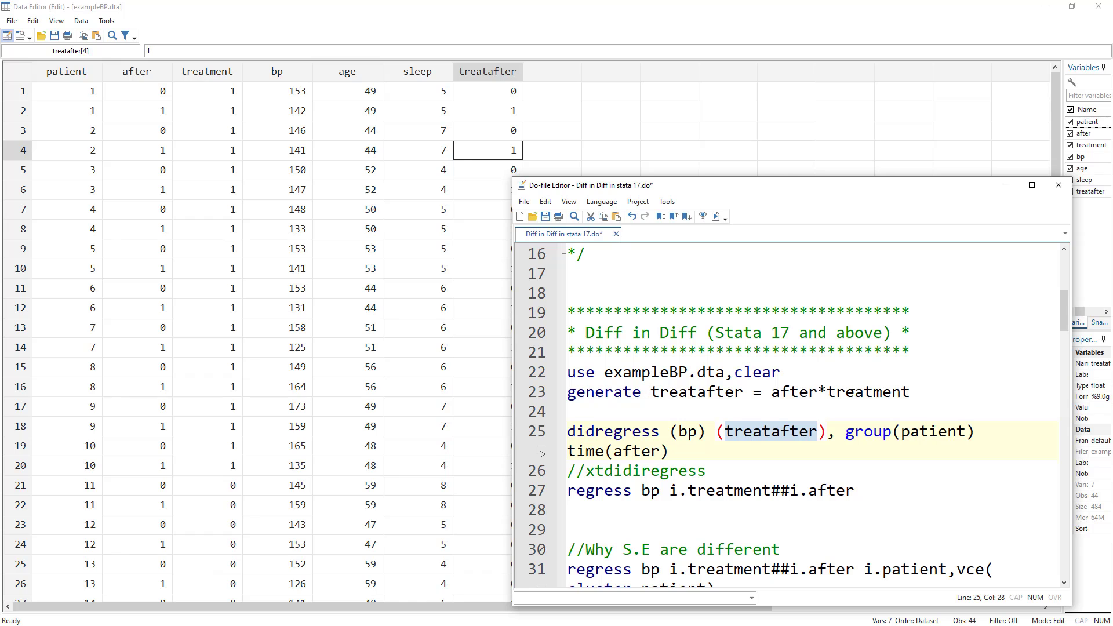
pyautogui.moveTo(827, 392); pyautogui.dragTo(912, 392)
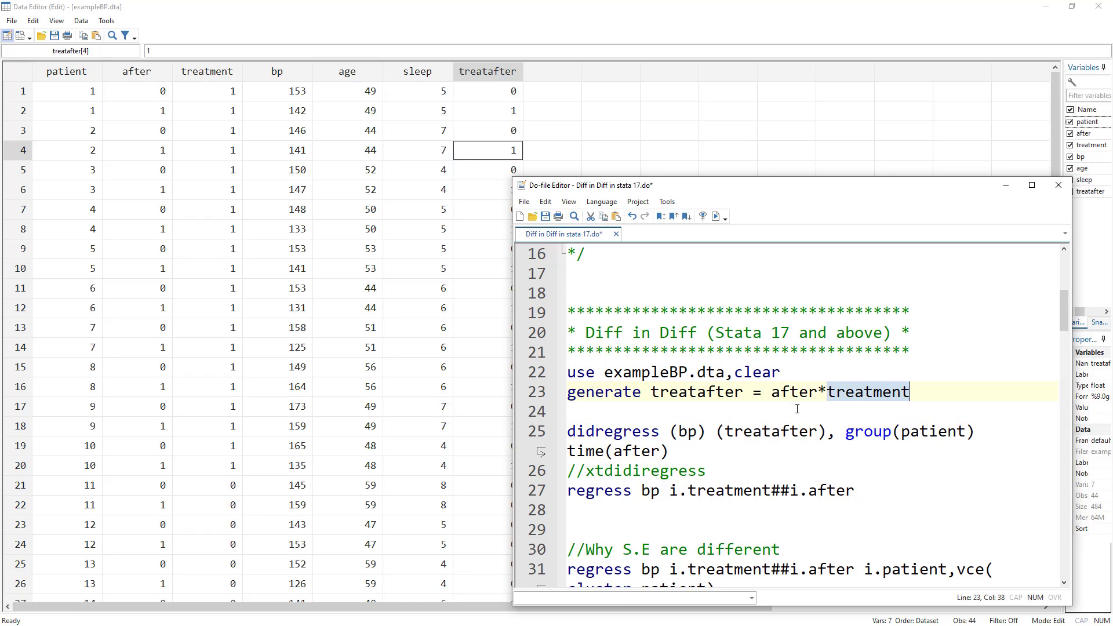
pyautogui.moveTo(772, 392); pyautogui.dragTo(814, 396)
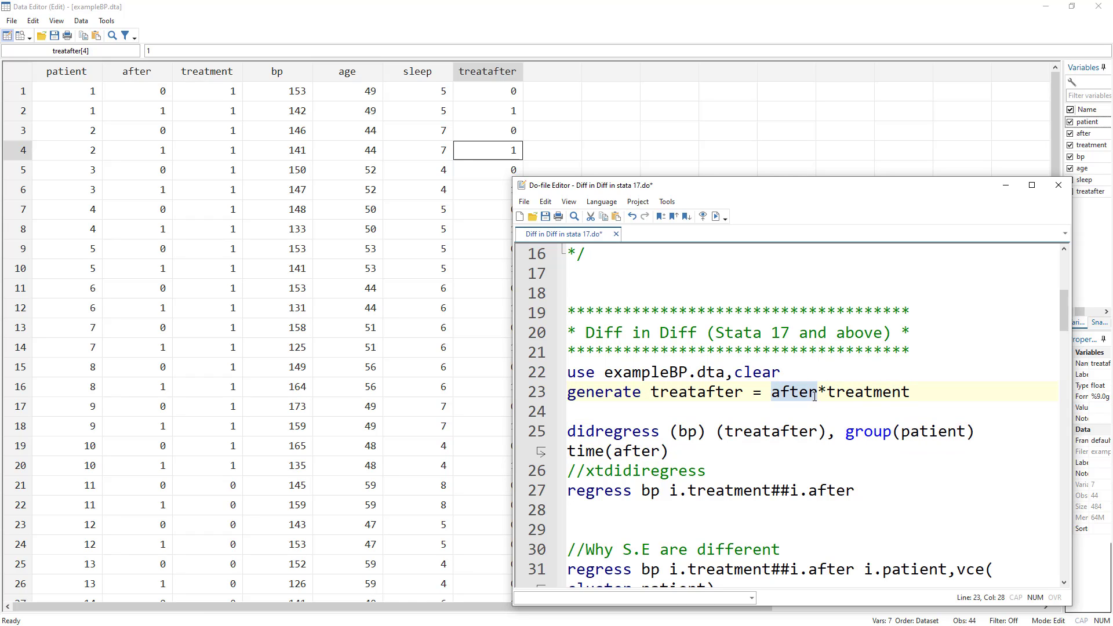
pyautogui.doubleClick(759, 439)
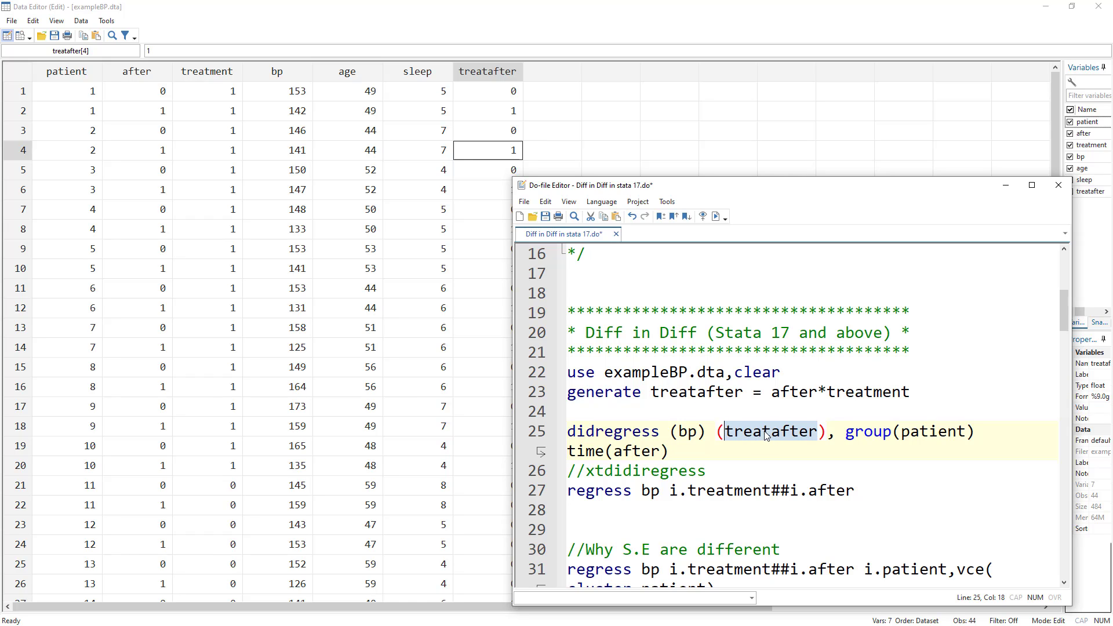
pyautogui.moveTo(772, 392); pyautogui.dragTo(911, 393)
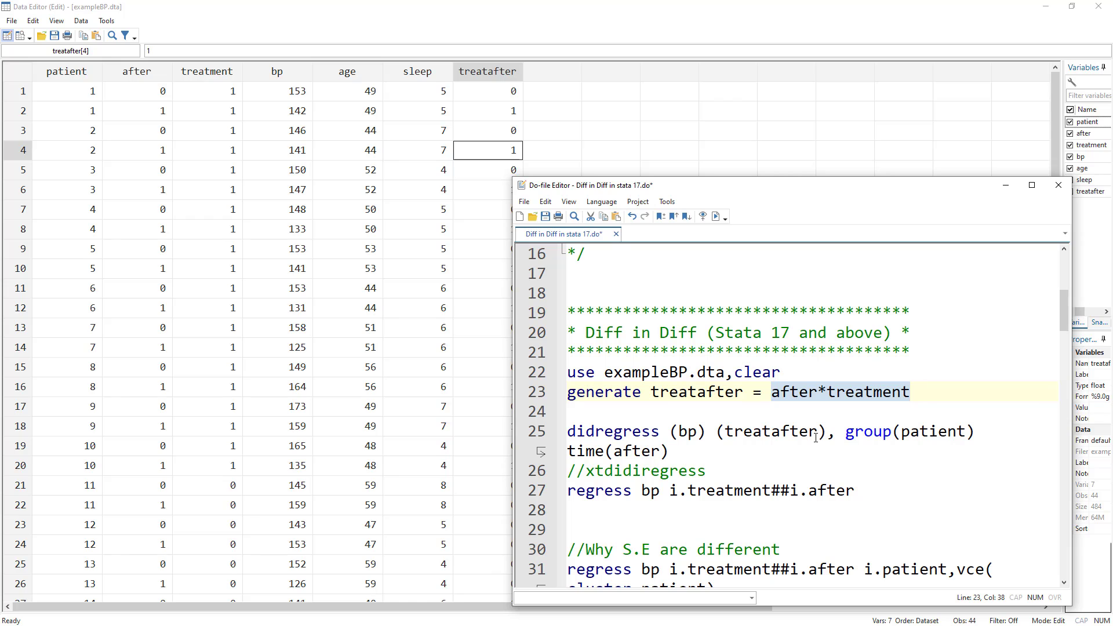
pyautogui.moveTo(835, 435); pyautogui.dragTo(829, 437)
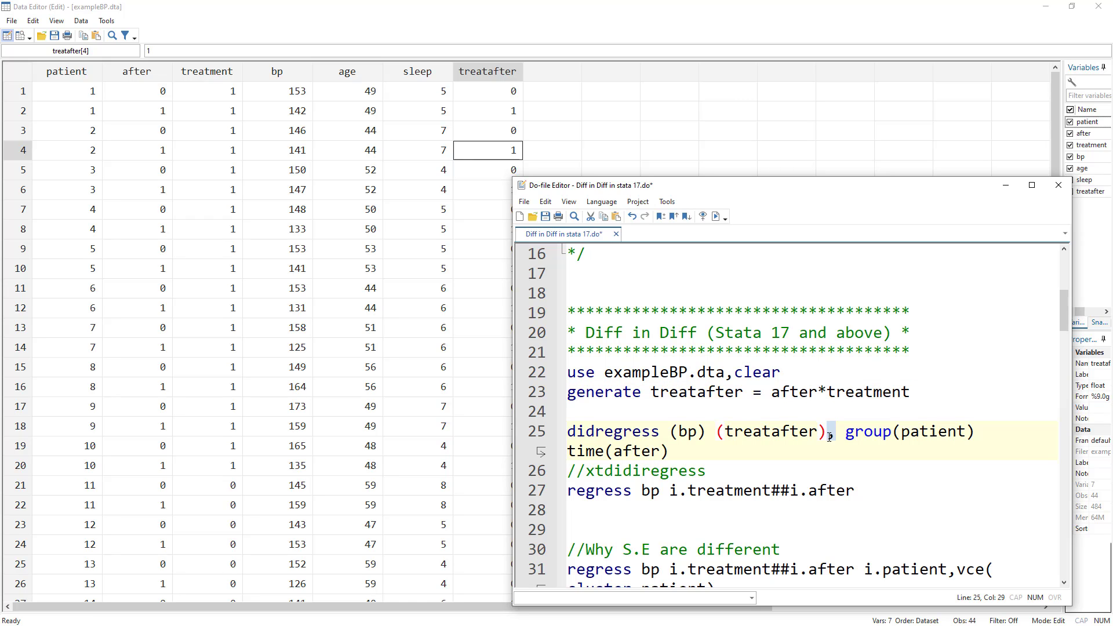
pyautogui.doubleClick(874, 436)
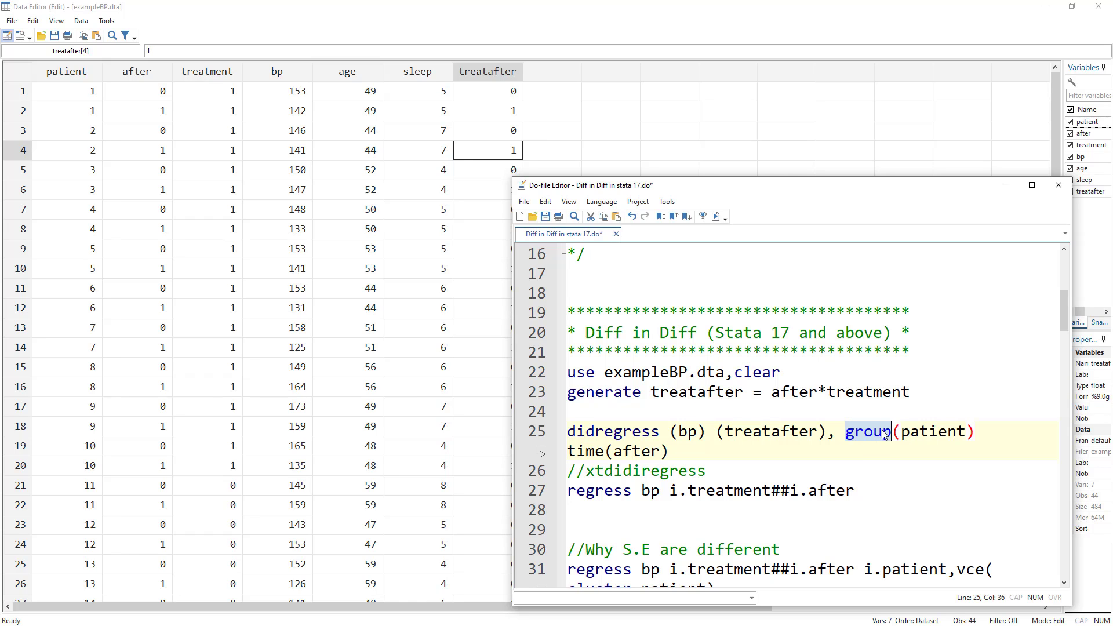
pyautogui.doubleClick(932, 432)
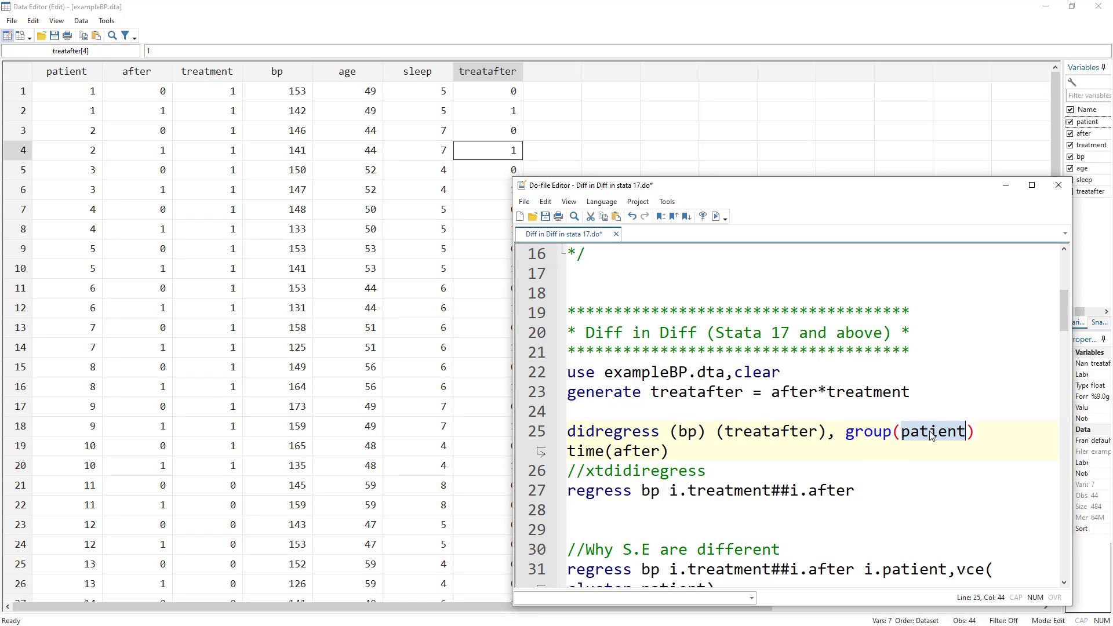
pyautogui.doubleClick(586, 451)
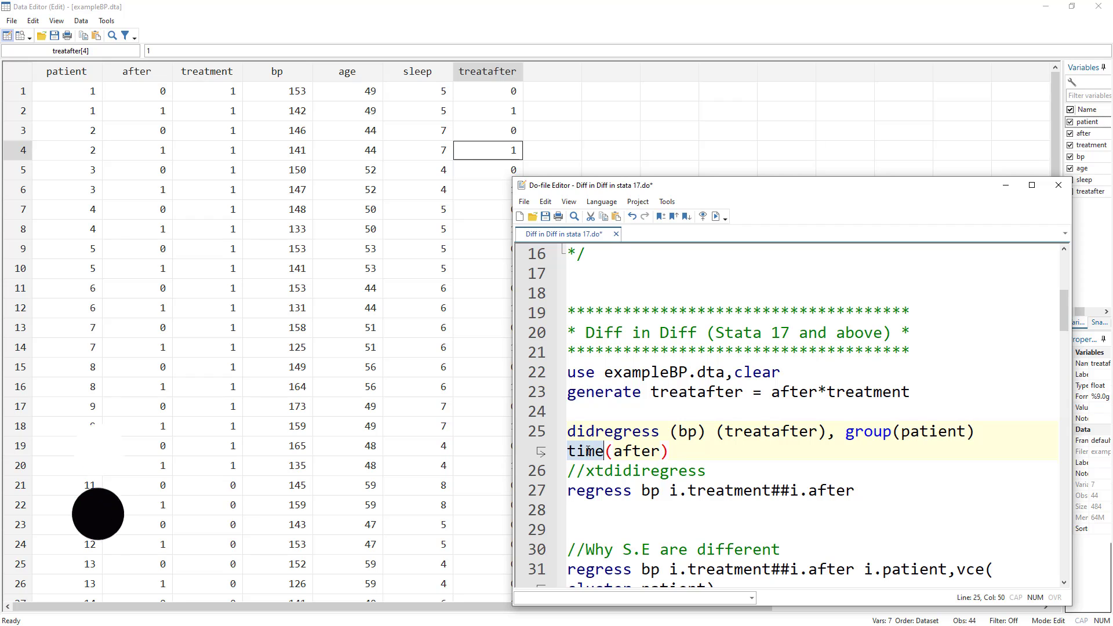
pyautogui.doubleClick(636, 451)
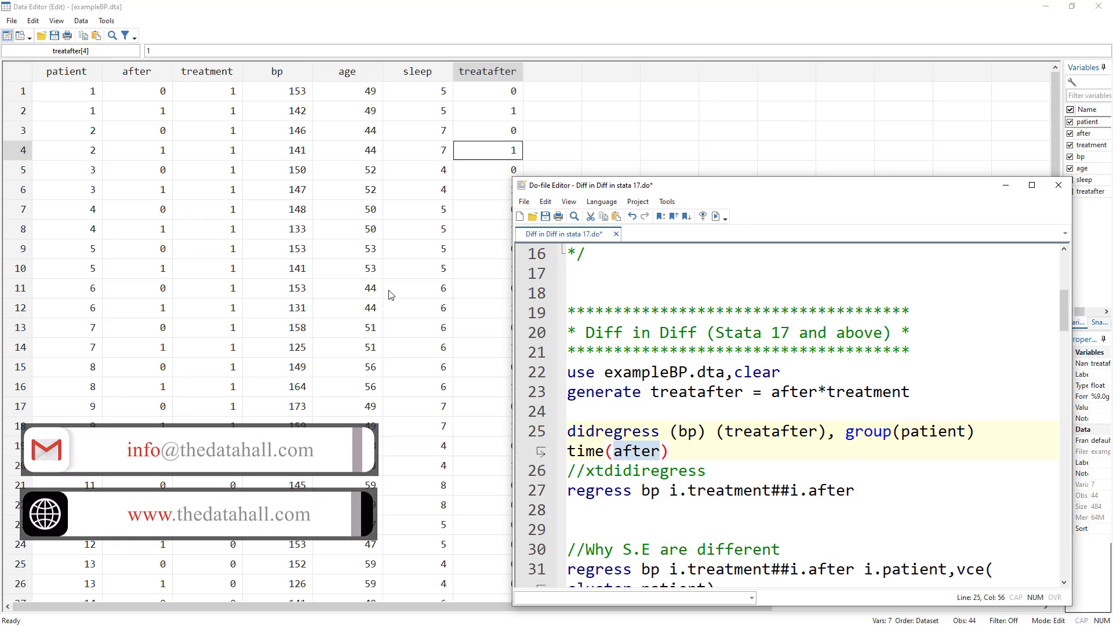
pyautogui.click(528, 436)
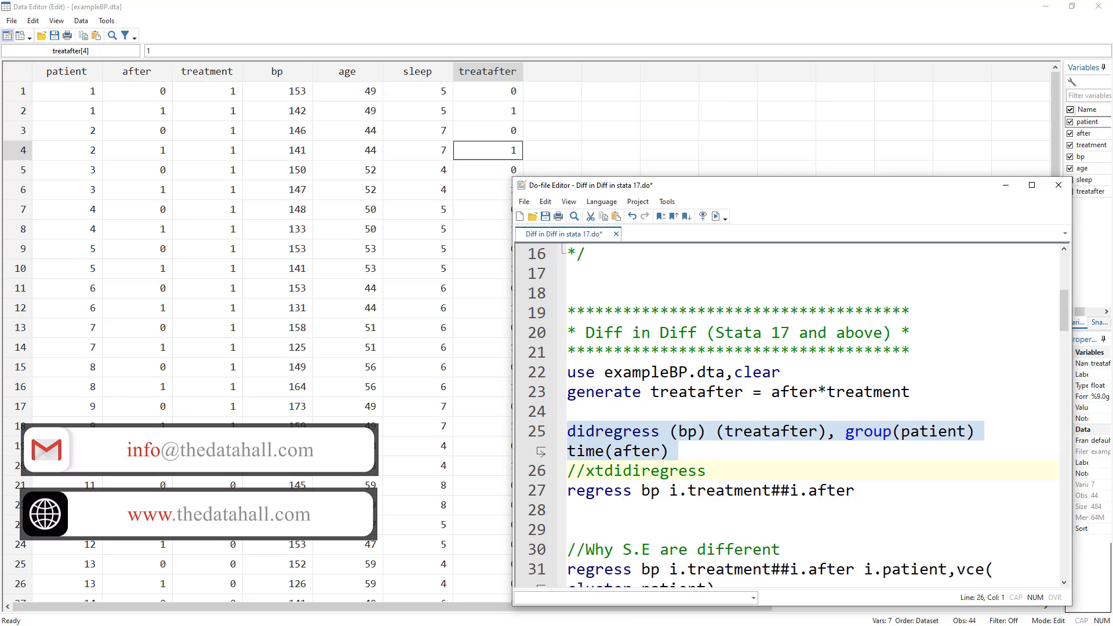
pyautogui.click(716, 216)
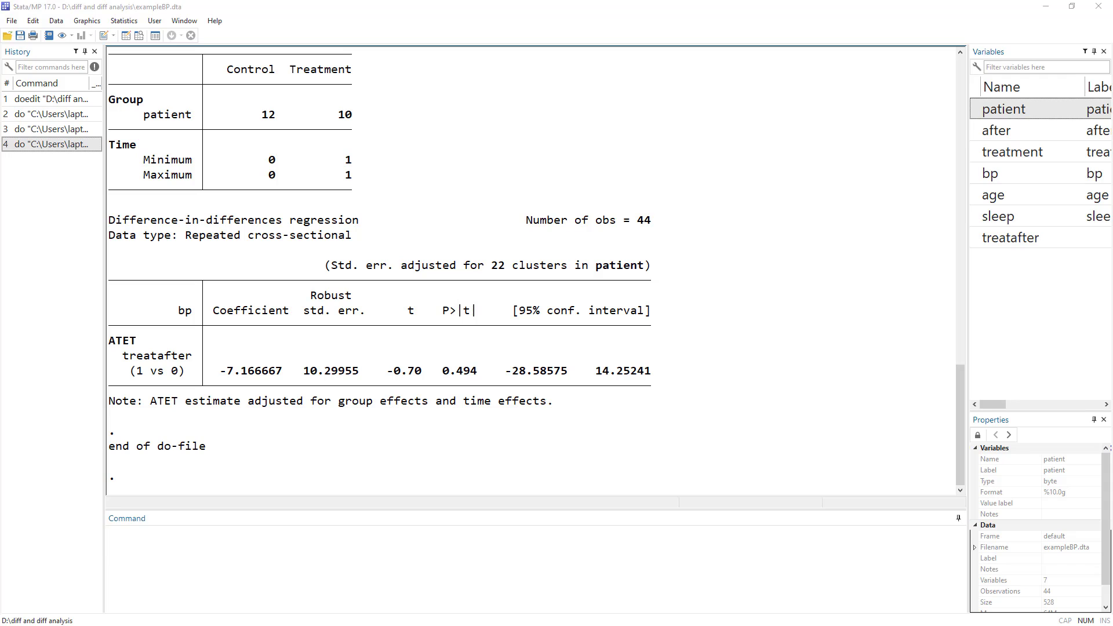
# Read the group table: 12 control and 10 treated patients, with the treated group's maximum time of 1.
pyautogui.scroll(2, 343, 210)
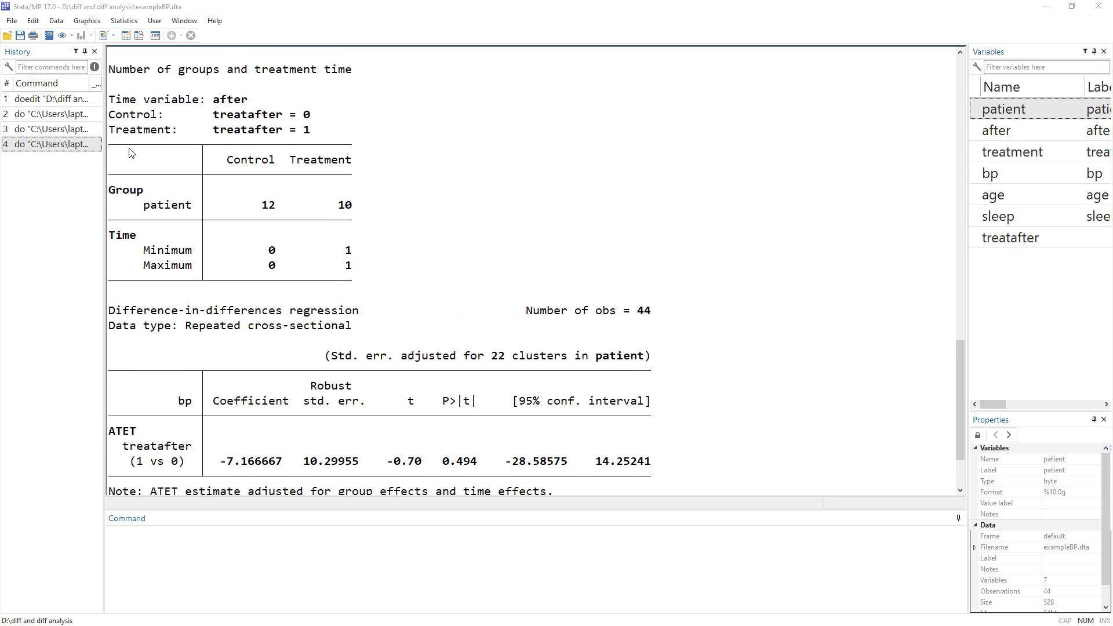
pyautogui.moveTo(121, 146); pyautogui.dragTo(367, 270)
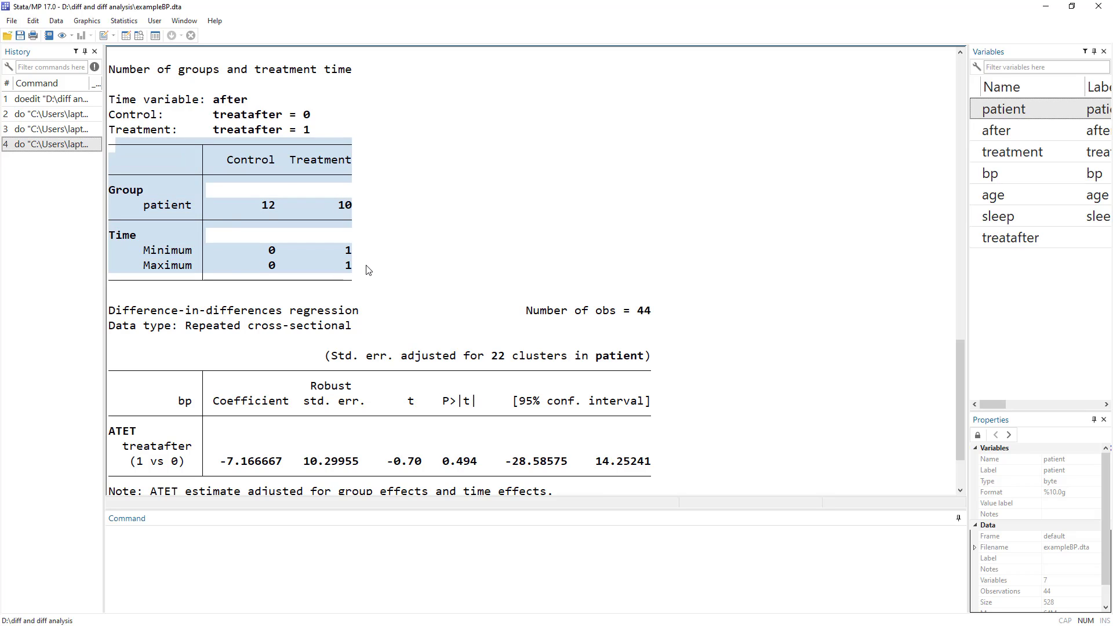
pyautogui.click(230, 216)
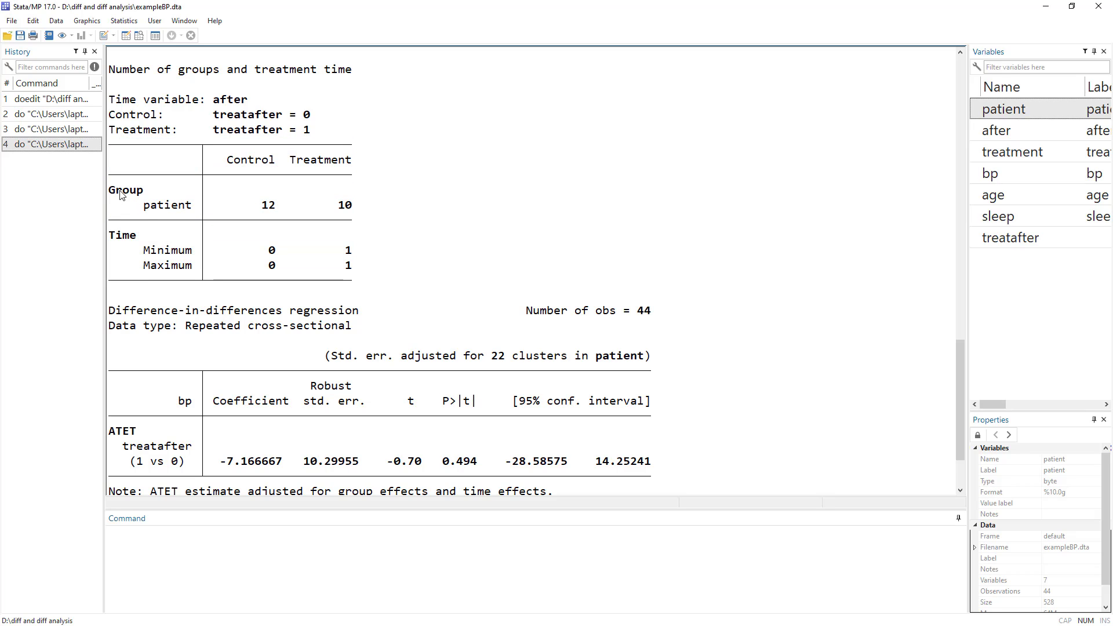
pyautogui.moveTo(145, 206); pyautogui.dragTo(190, 208)
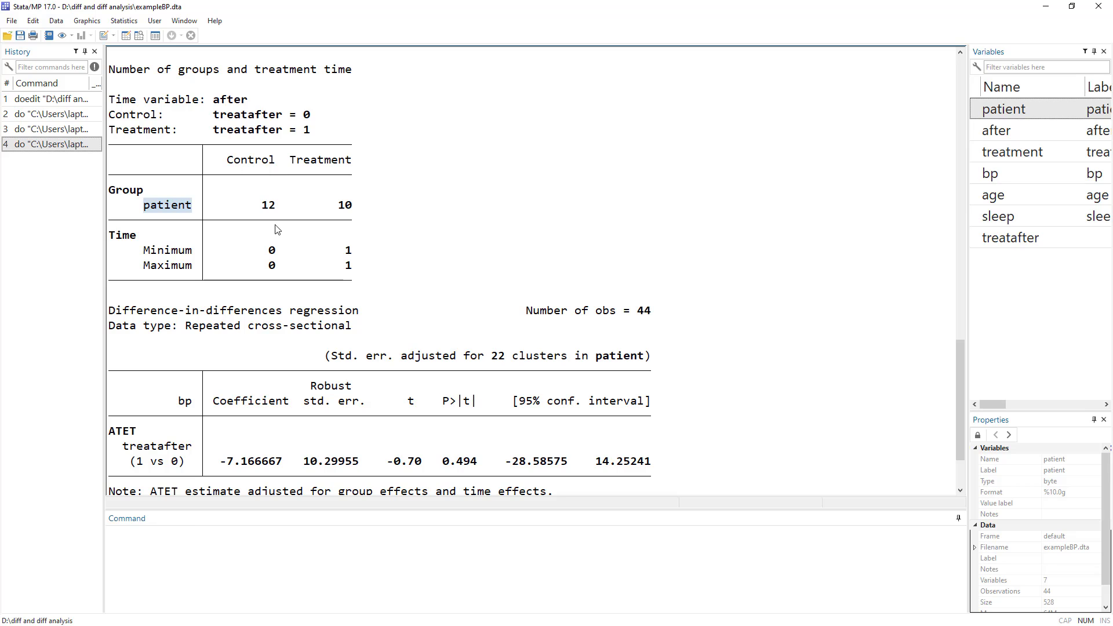
pyautogui.moveTo(258, 210); pyautogui.dragTo(280, 209)
pyautogui.moveTo(291, 164); pyautogui.dragTo(332, 165)
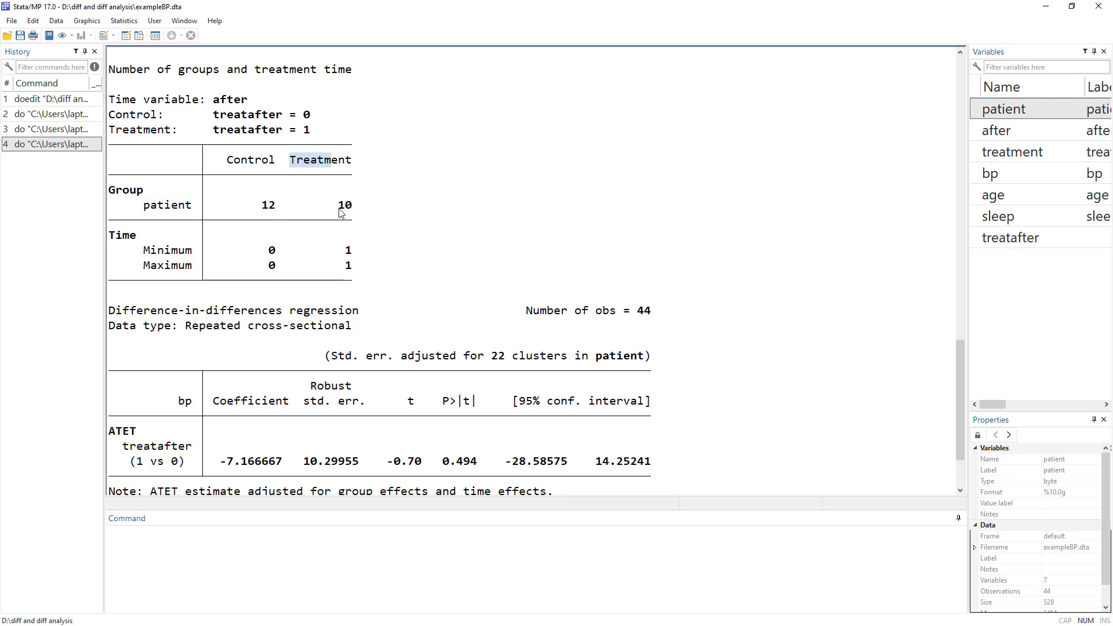
pyautogui.moveTo(338, 206); pyautogui.dragTo(353, 208)
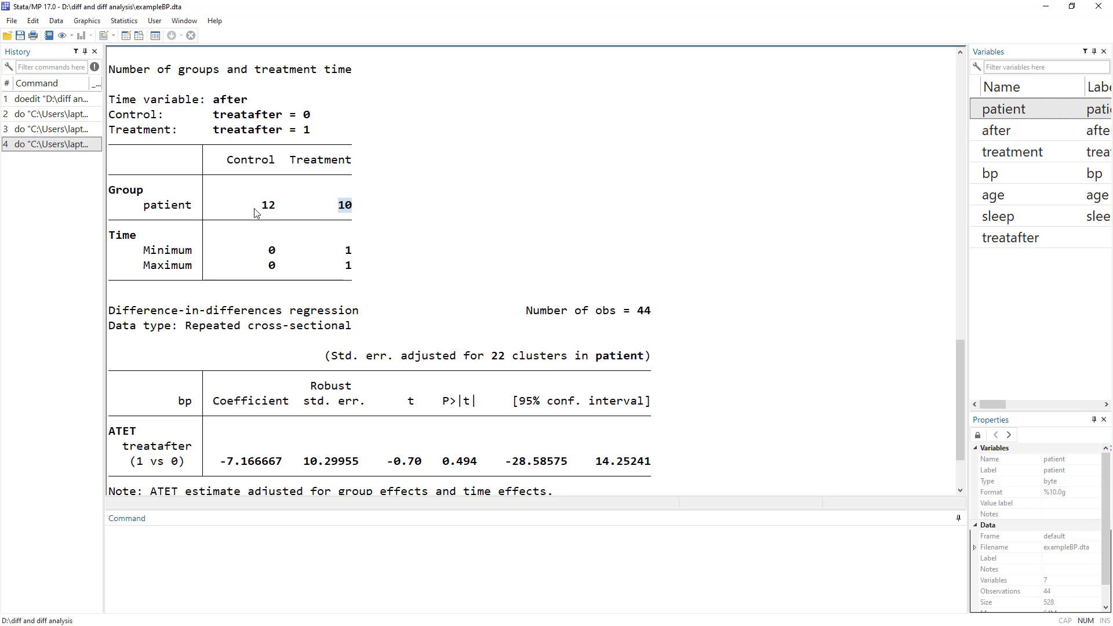
pyautogui.moveTo(259, 210); pyautogui.dragTo(277, 208)
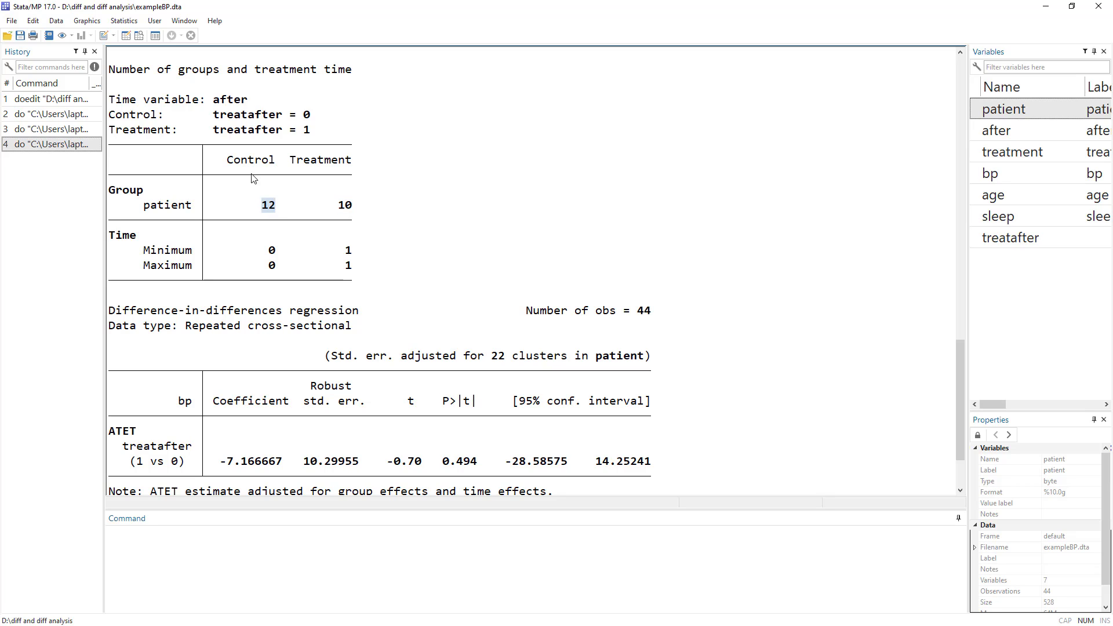
pyautogui.doubleClick(152, 252)
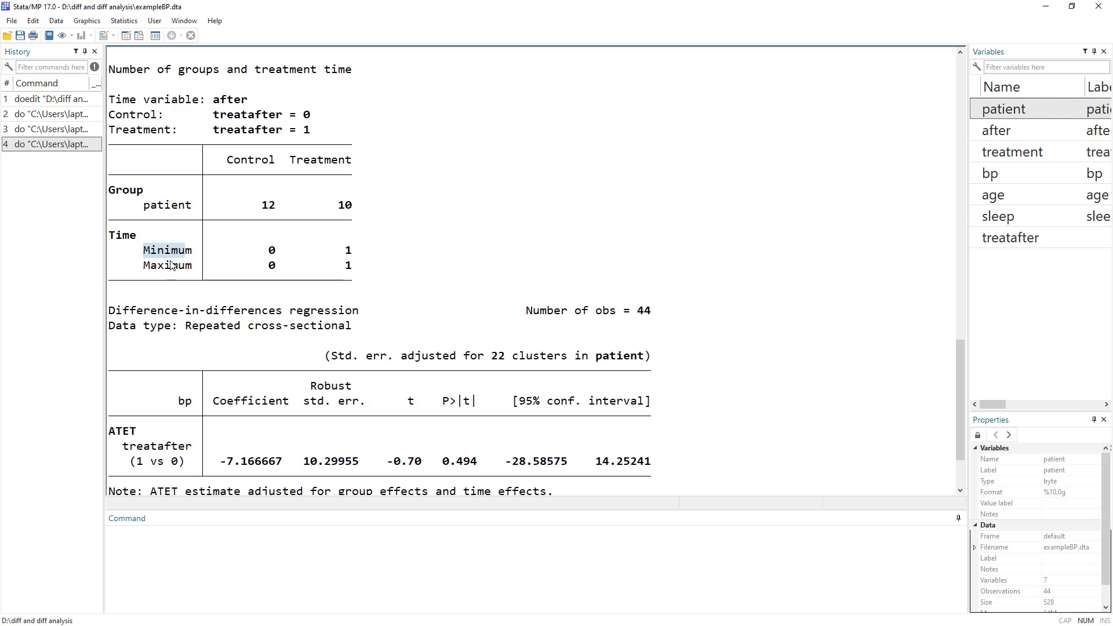
pyautogui.click(151, 268)
pyautogui.moveTo(151, 269); pyautogui.dragTo(184, 269)
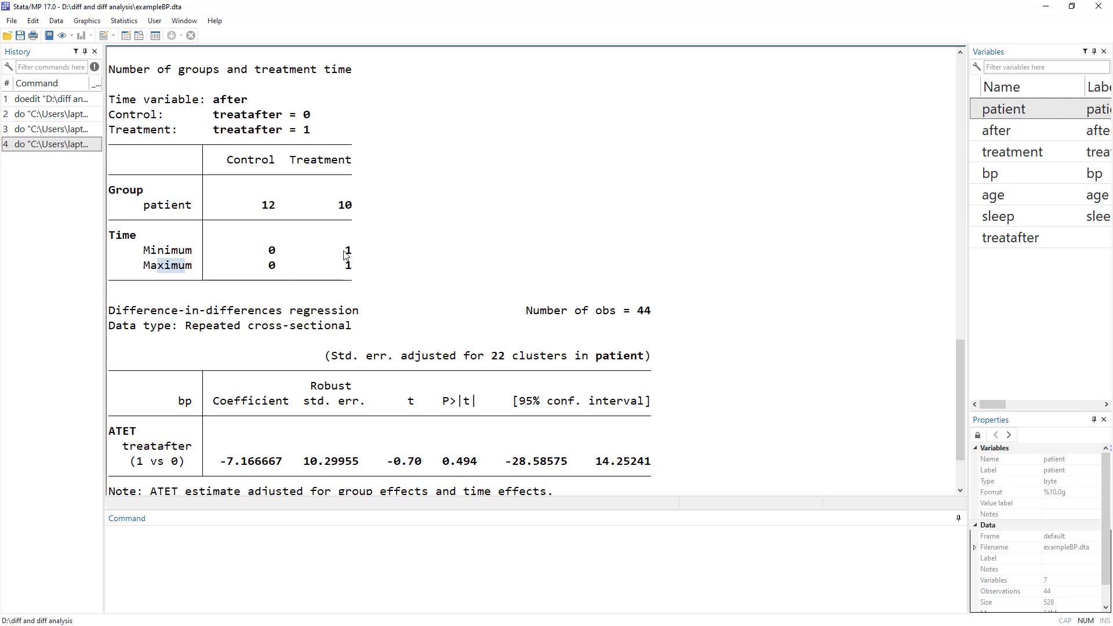
pyautogui.moveTo(345, 260); pyautogui.dragTo(352, 268)
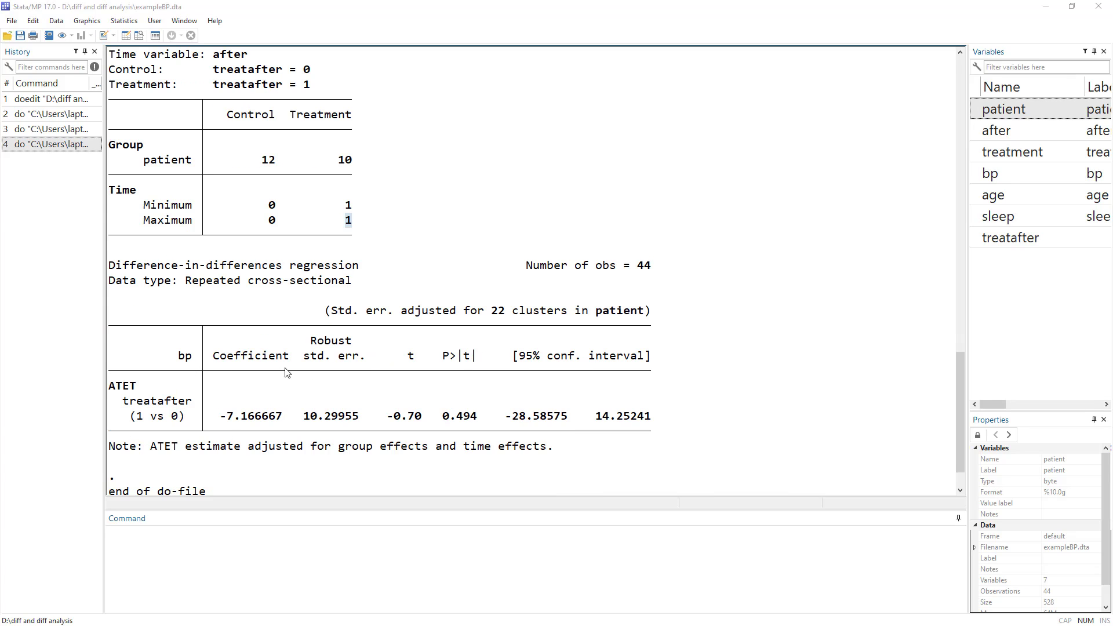
# Read the ATET row: coefficient -7.166667 with p-value 0.494.
pyautogui.click(235, 419)
pyautogui.doubleClick(234, 420)
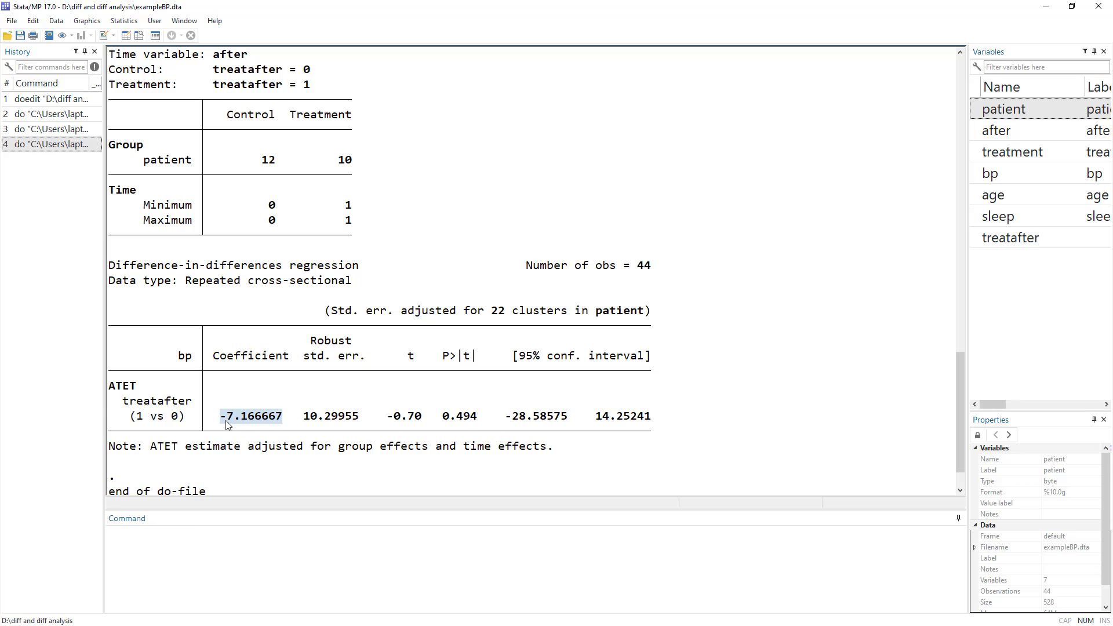
pyautogui.moveTo(226, 421); pyautogui.dragTo(256, 421)
pyautogui.click(388, 422)
pyautogui.moveTo(388, 422); pyautogui.dragTo(479, 422)
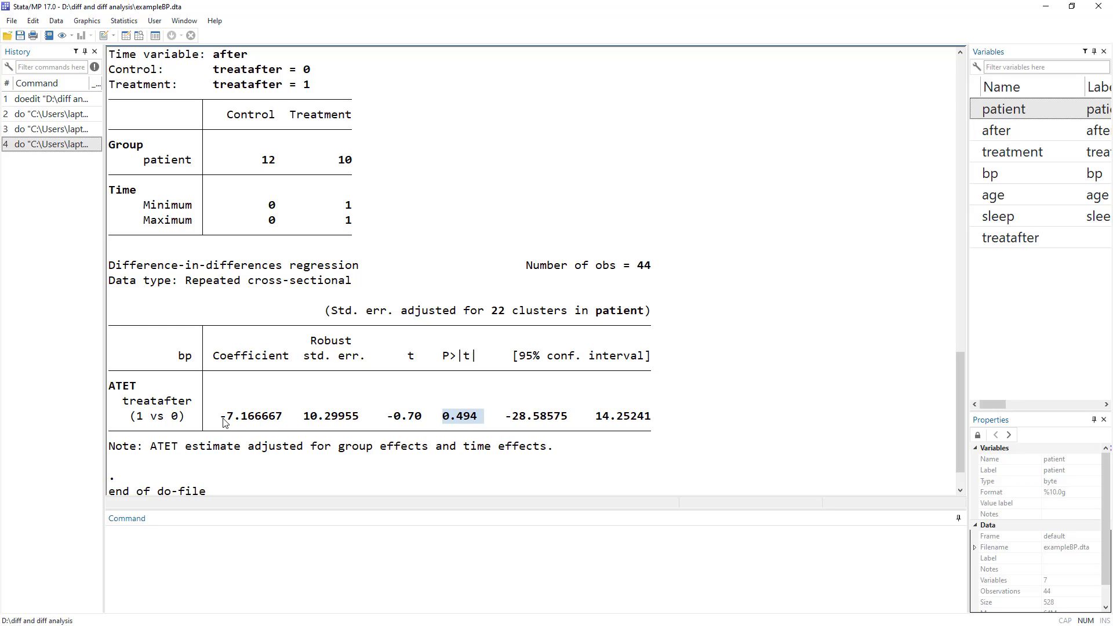
pyautogui.moveTo(222, 422); pyautogui.dragTo(283, 422)
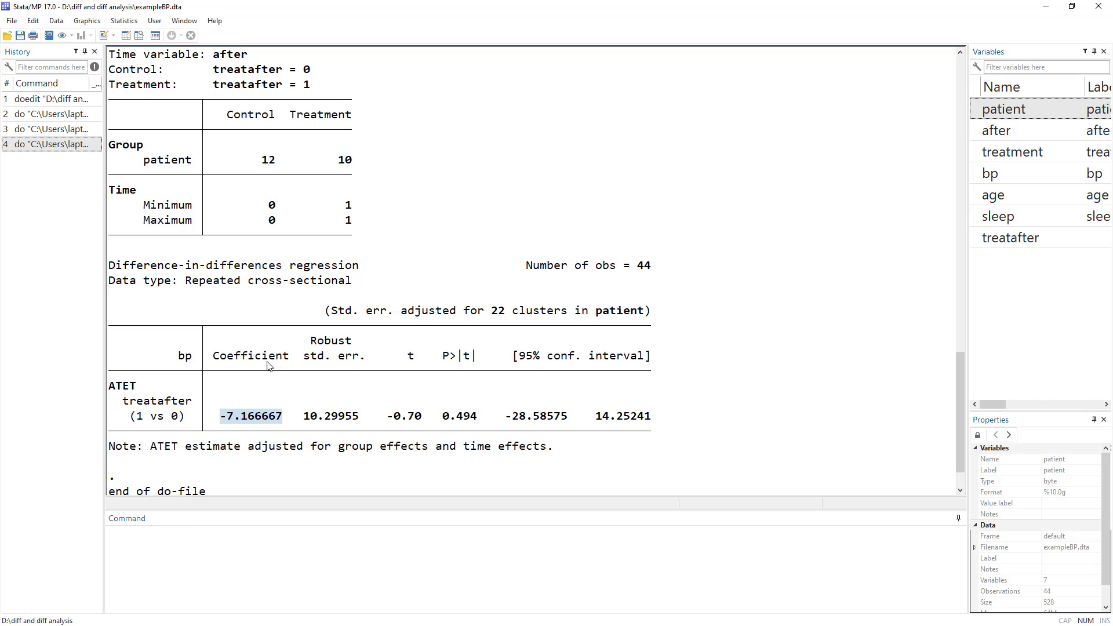
pyautogui.click(225, 419)
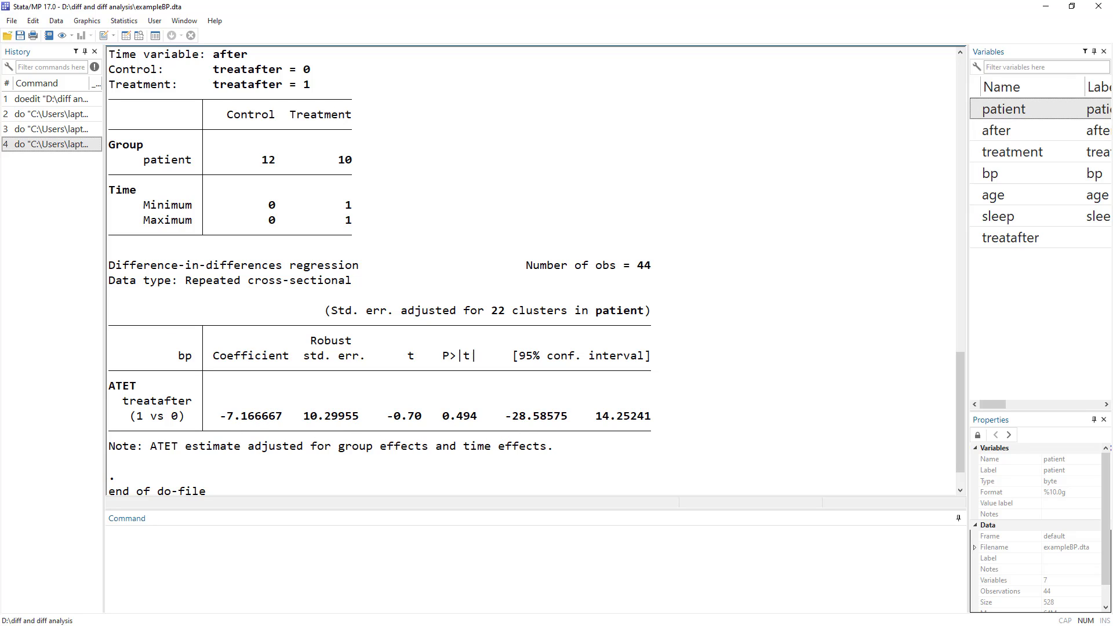
# Run 'regress bp i.treatment##i.after' from line 27 and view its interaction results.
pyautogui.hotkey('alt', 'Tab')
pyautogui.scroll(-2, 638, 391)
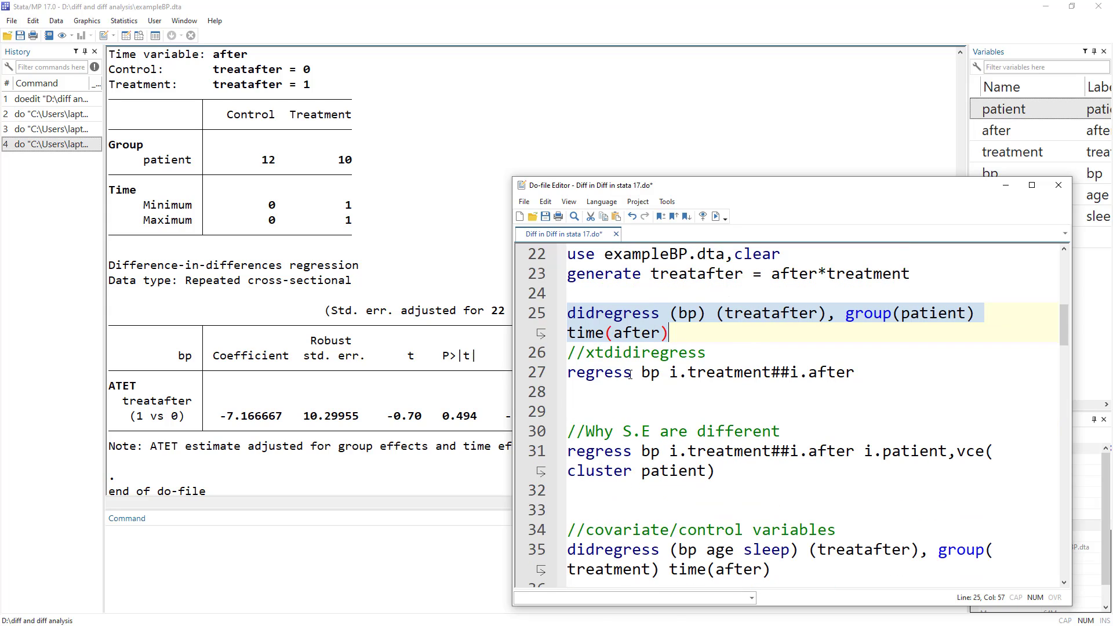
pyautogui.doubleClick(596, 374)
pyautogui.moveTo(642, 375); pyautogui.dragTo(858, 376)
pyautogui.doubleClick(718, 374)
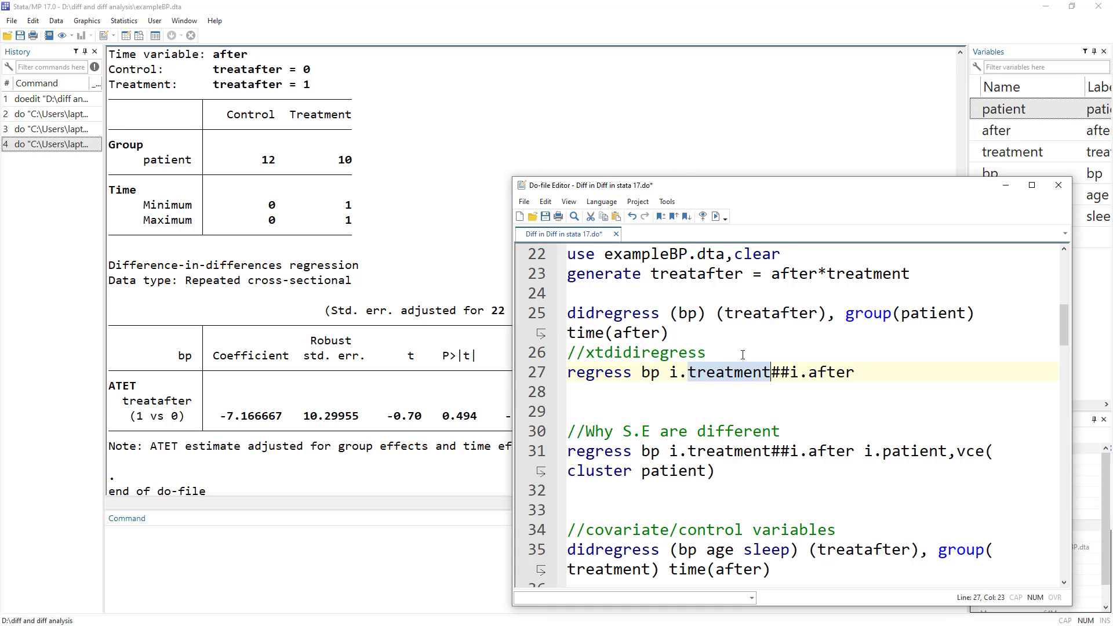
pyautogui.doubleClick(821, 374)
pyautogui.moveTo(672, 375); pyautogui.dragTo(684, 376)
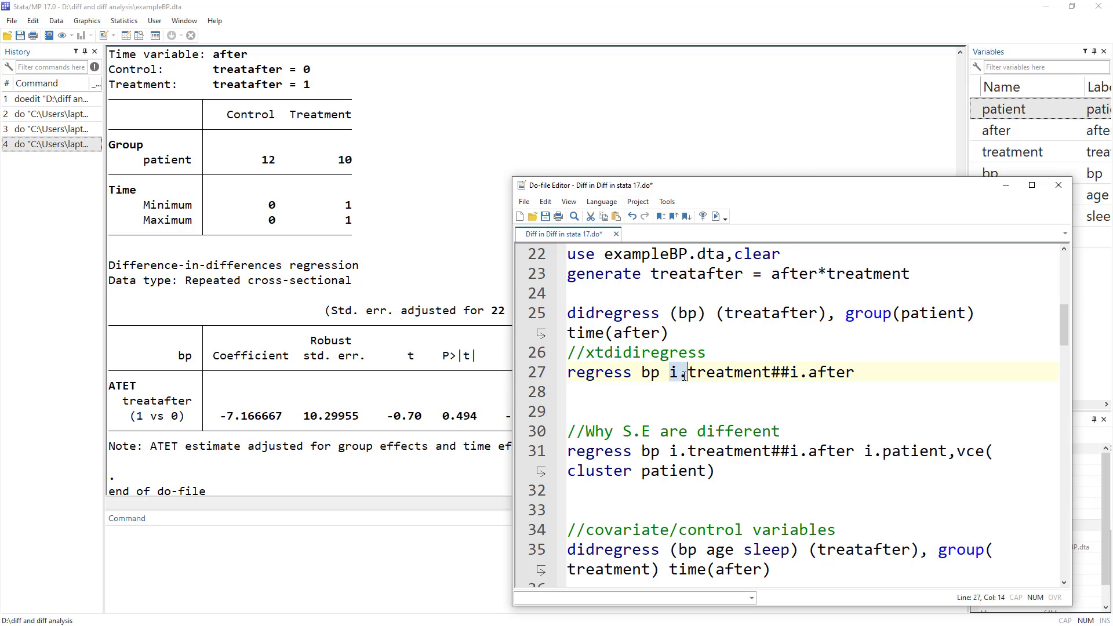
pyautogui.moveTo(807, 375); pyautogui.dragTo(793, 376)
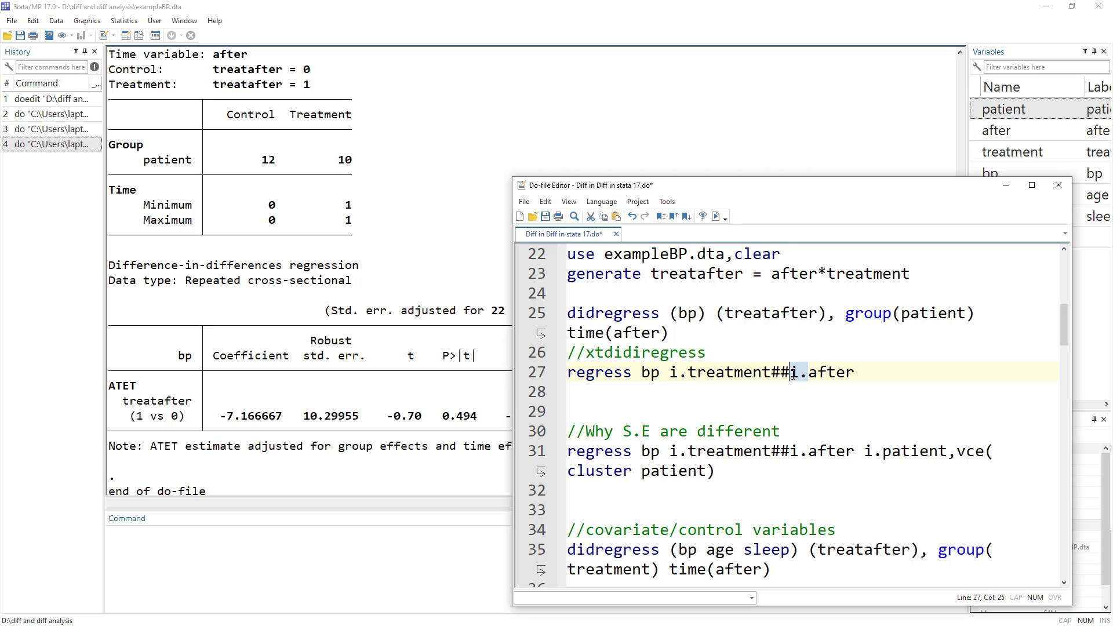
pyautogui.click(540, 374)
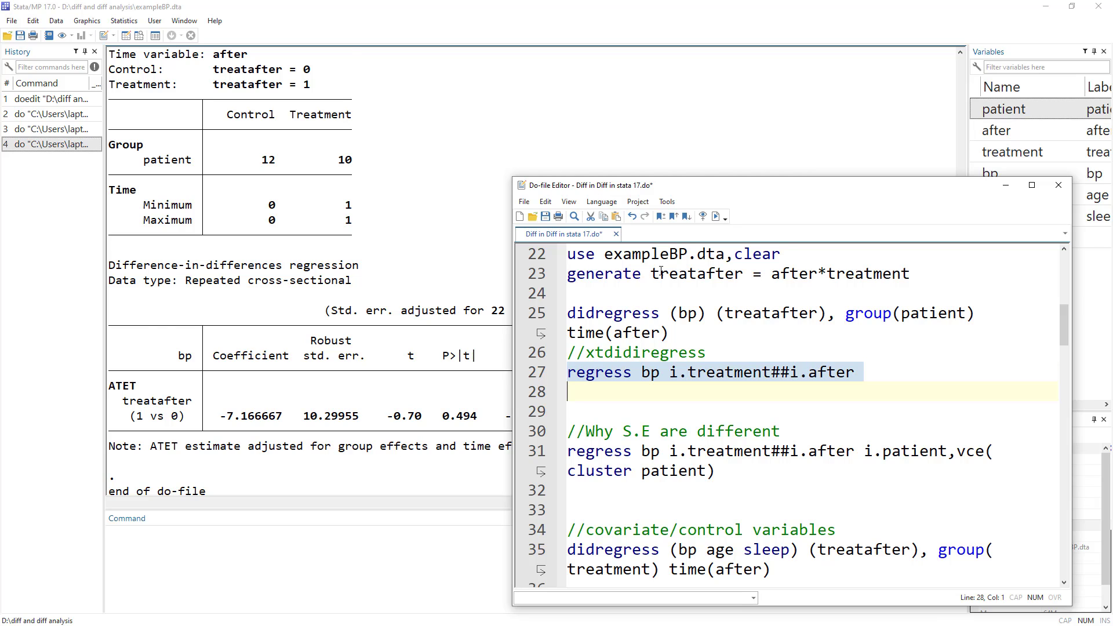
pyautogui.click(716, 216)
pyautogui.click(365, 399)
pyautogui.scroll(3, 371, 290)
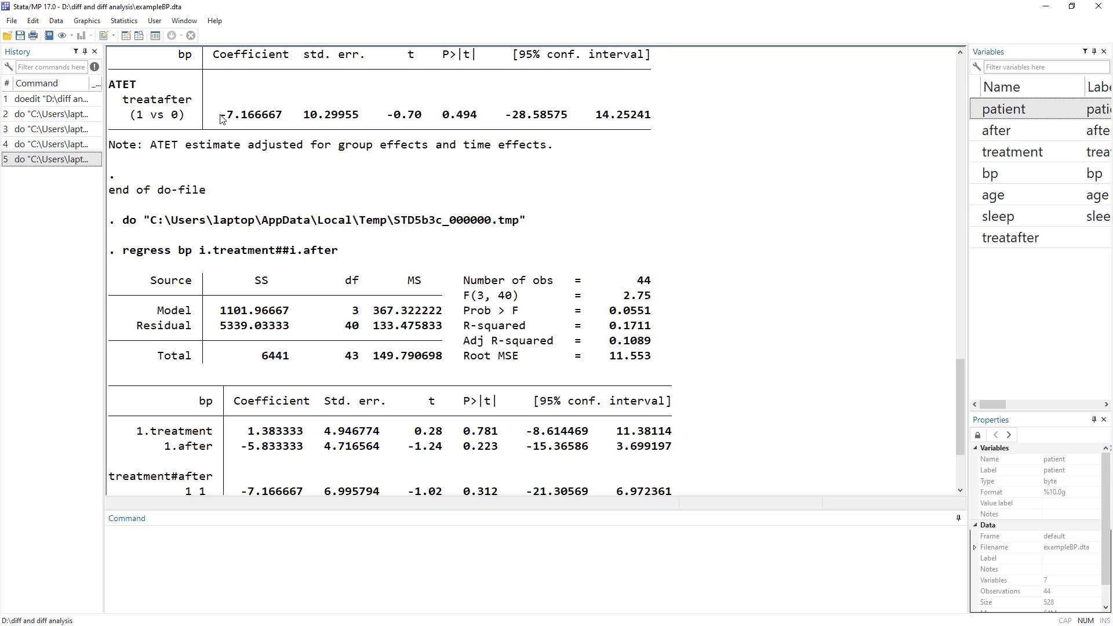
pyautogui.moveTo(223, 118); pyautogui.dragTo(281, 119)
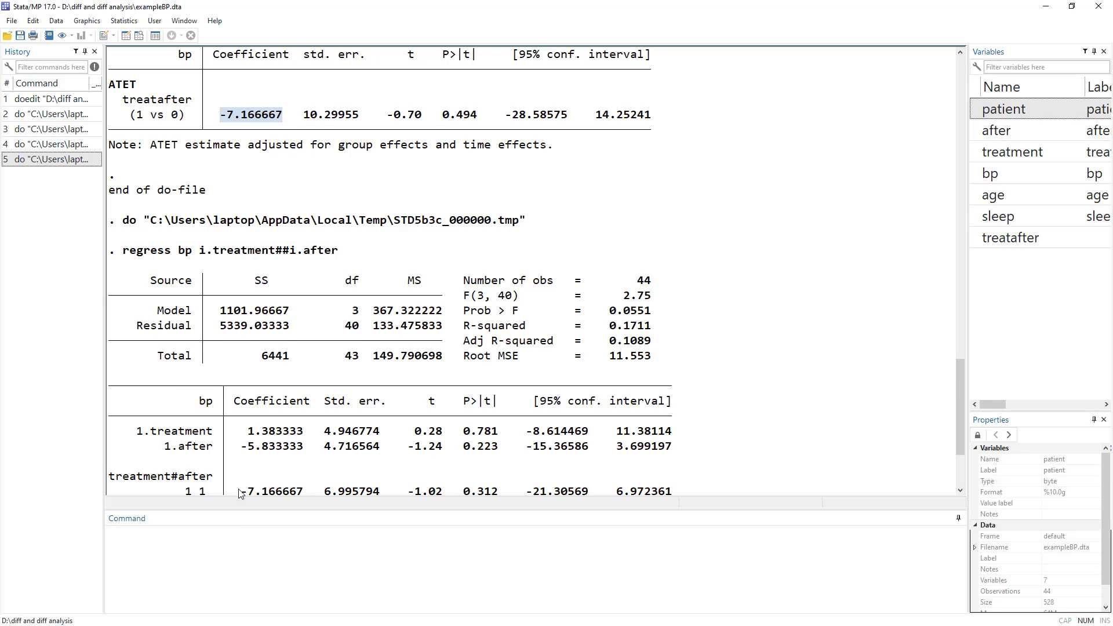
pyautogui.moveTo(238, 490); pyautogui.dragTo(292, 468)
pyautogui.click(291, 468)
pyautogui.moveTo(241, 355); pyautogui.dragTo(309, 355)
pyautogui.scroll(5, 338, 335)
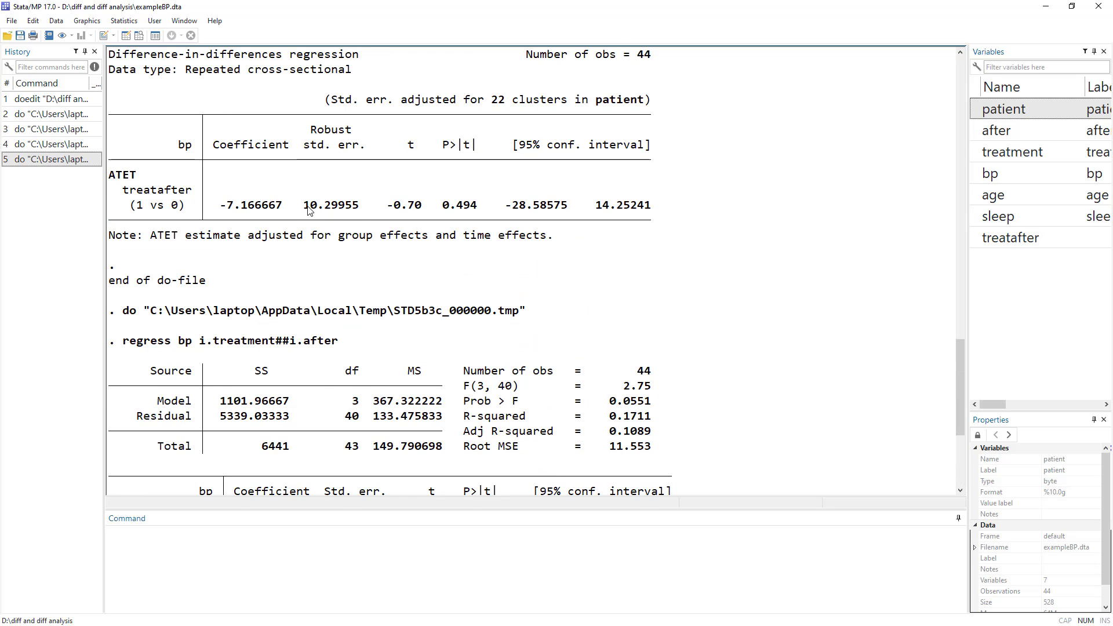
pyautogui.moveTo(298, 205); pyautogui.dragTo(360, 208)
pyautogui.scroll(-3, 377, 270)
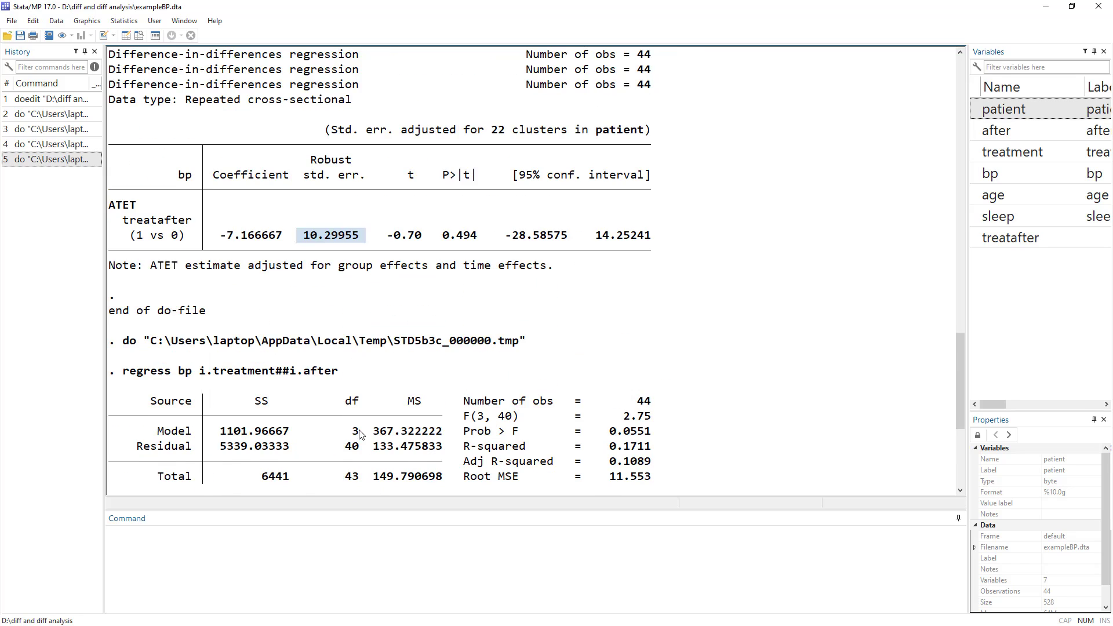
pyautogui.scroll(4, 358, 441)
pyautogui.moveTo(312, 179); pyautogui.dragTo(360, 192)
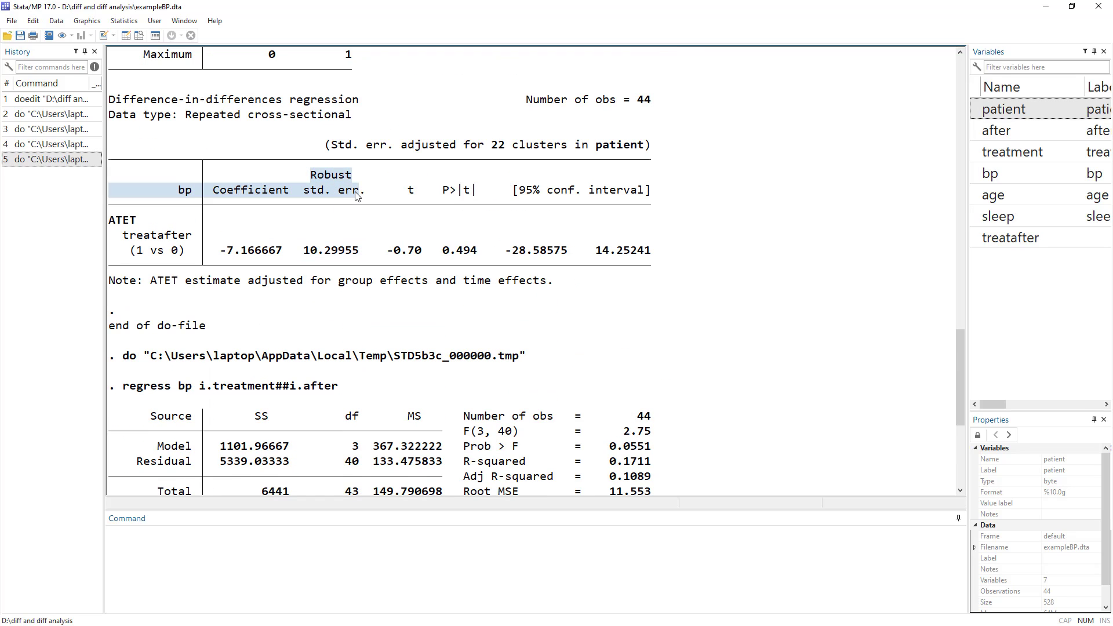
pyautogui.scroll(2, 357, 188)
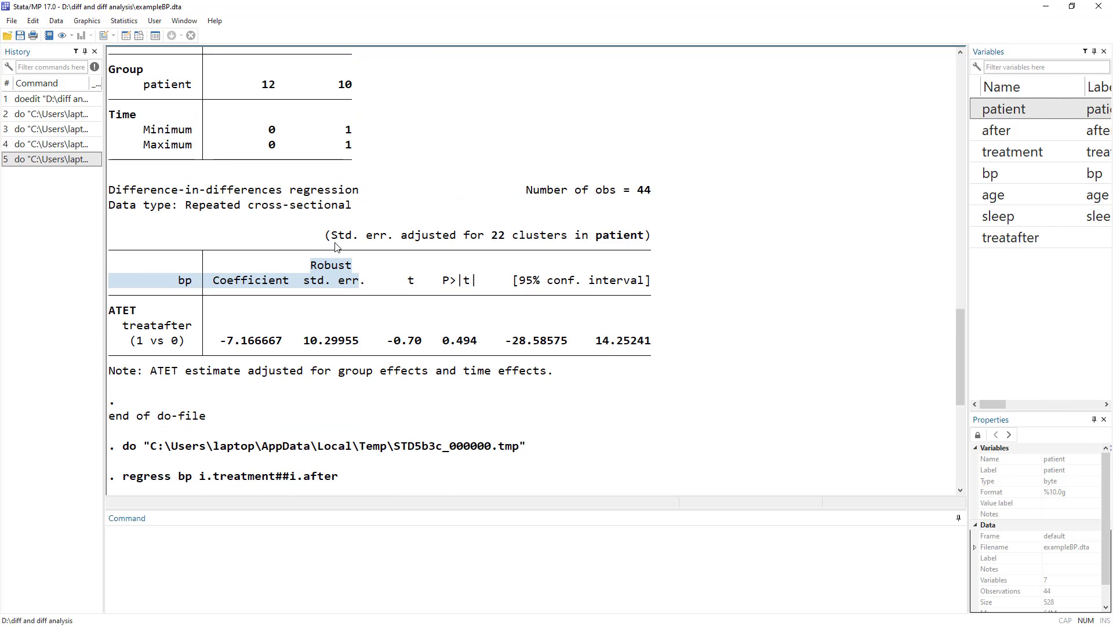
pyautogui.moveTo(328, 238); pyautogui.dragTo(650, 240)
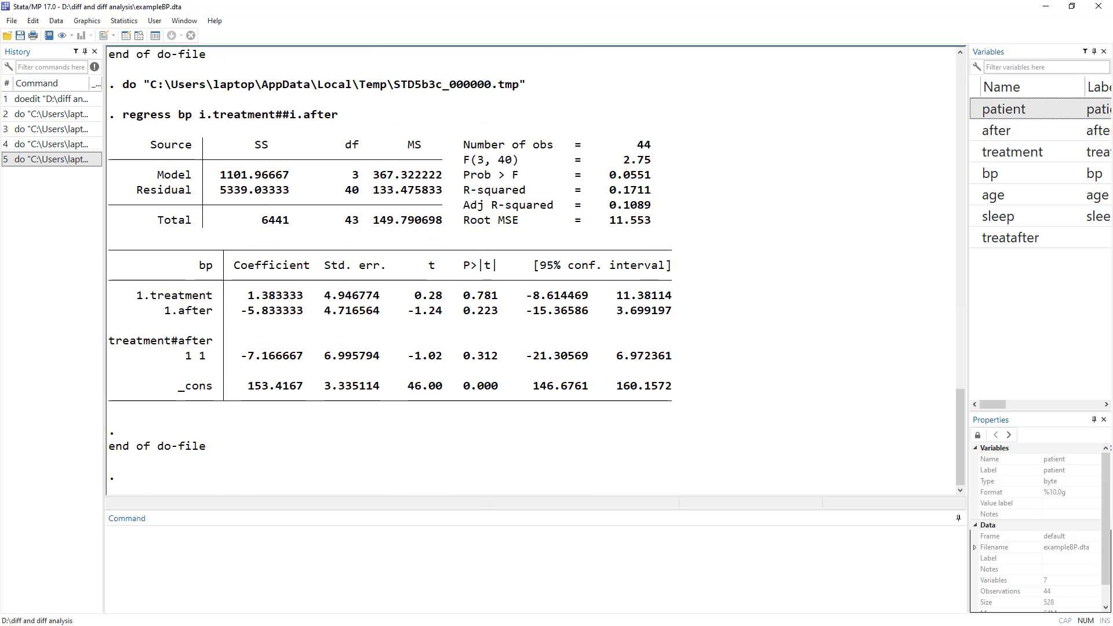
# Run line 31, 'regress bp i.treatment##i.after i.patient,vce(cluster patient)', and show its output.
pyautogui.hotkey('ctrl', '9')
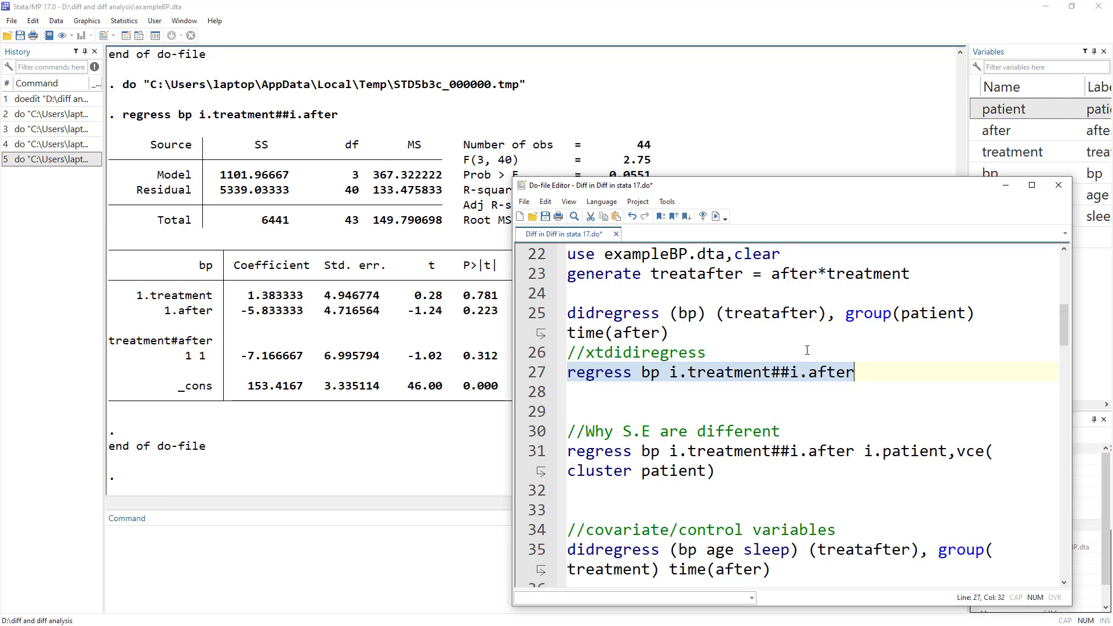
pyautogui.doubleClick(573, 310)
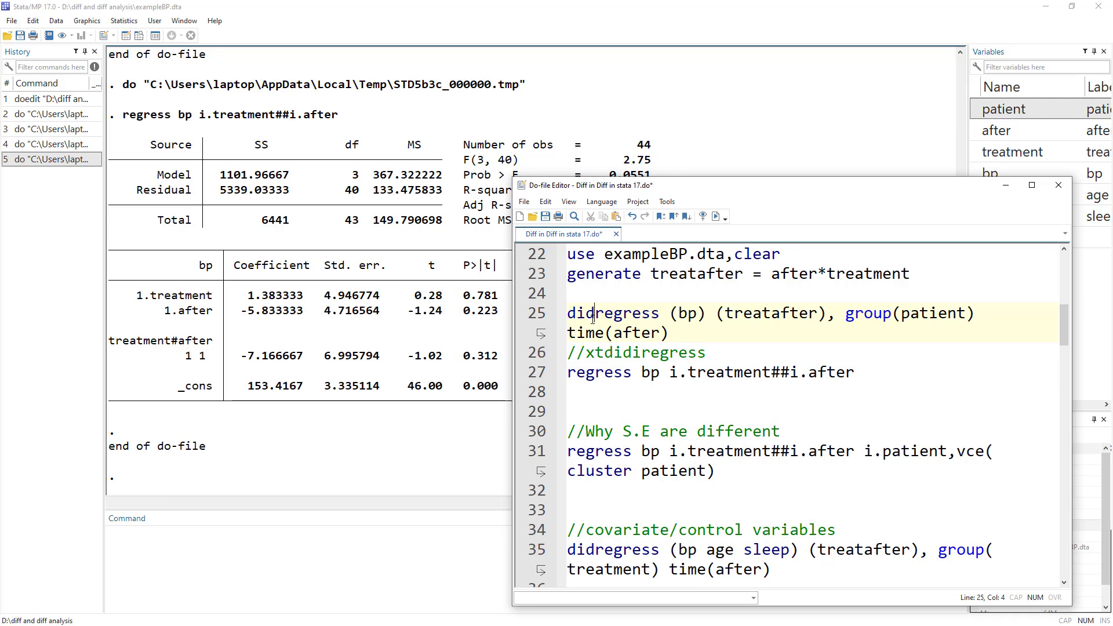
pyautogui.moveTo(865, 457); pyautogui.dragTo(951, 455)
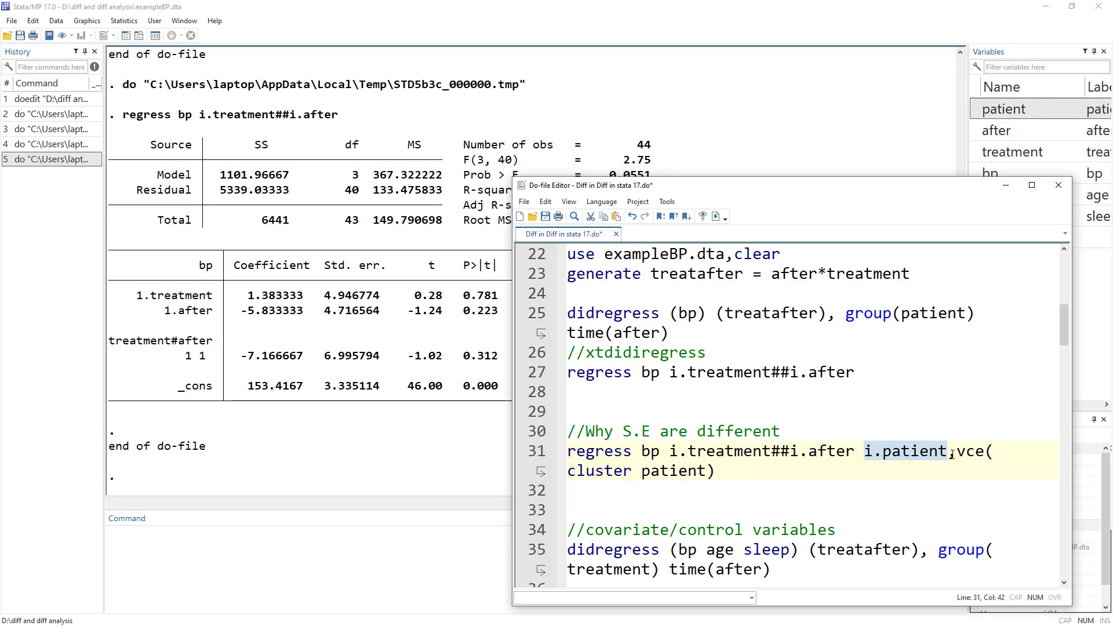
pyautogui.click(957, 455)
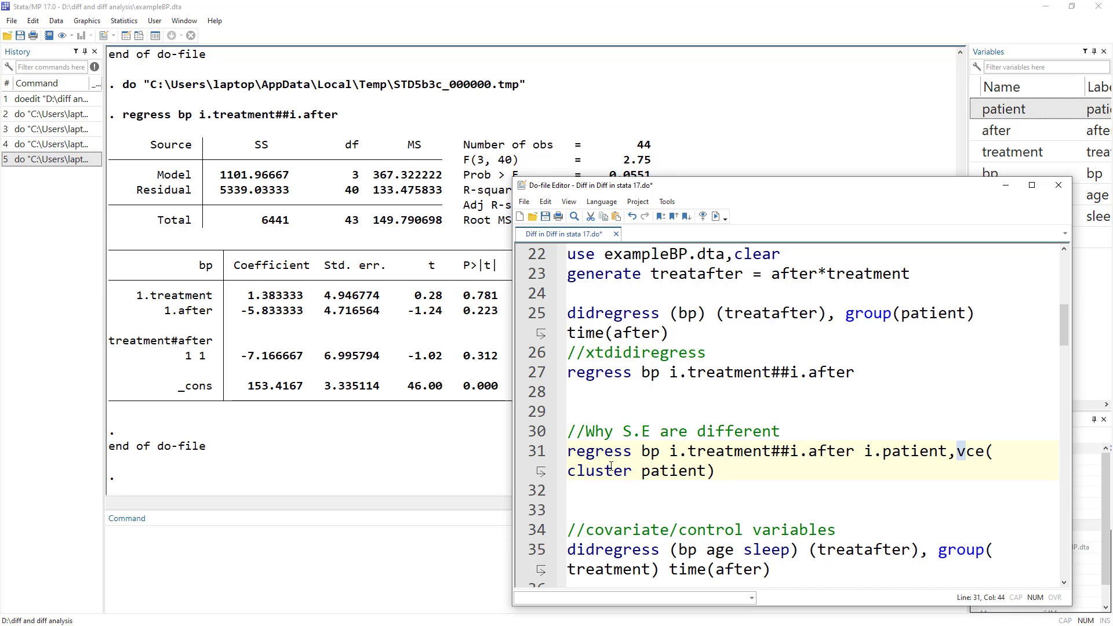
pyautogui.doubleClick(593, 471)
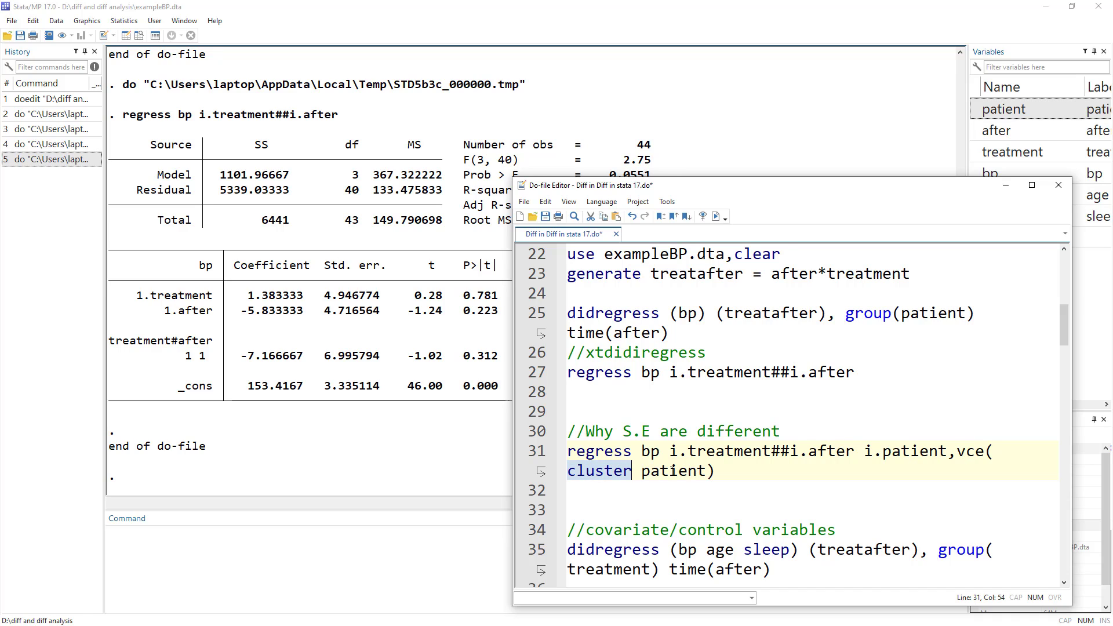
pyautogui.doubleClick(675, 470)
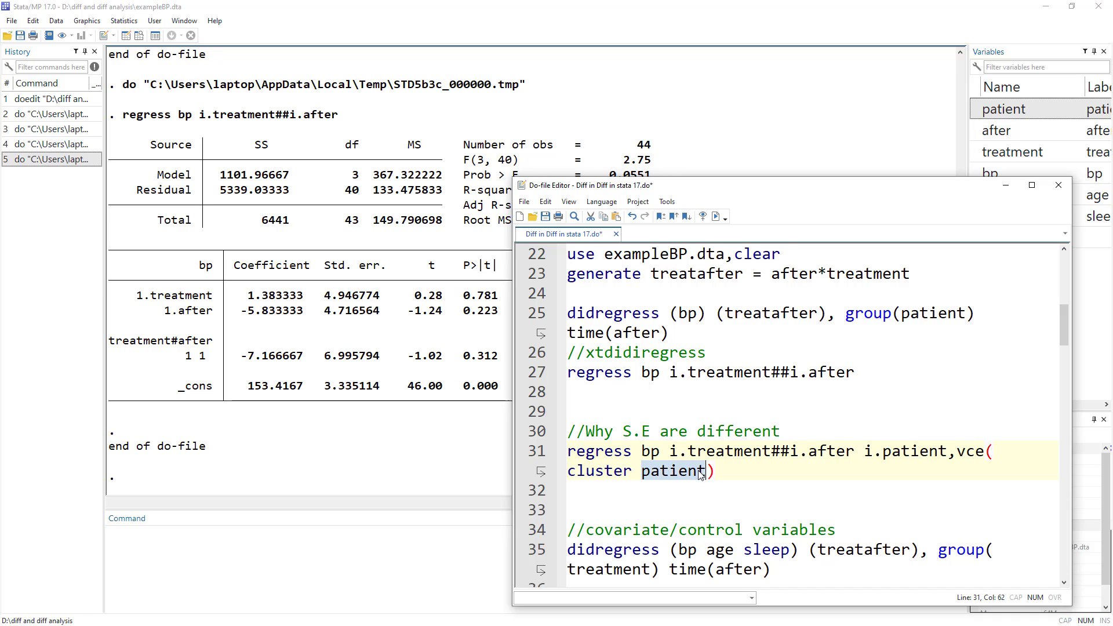
pyautogui.click(521, 452)
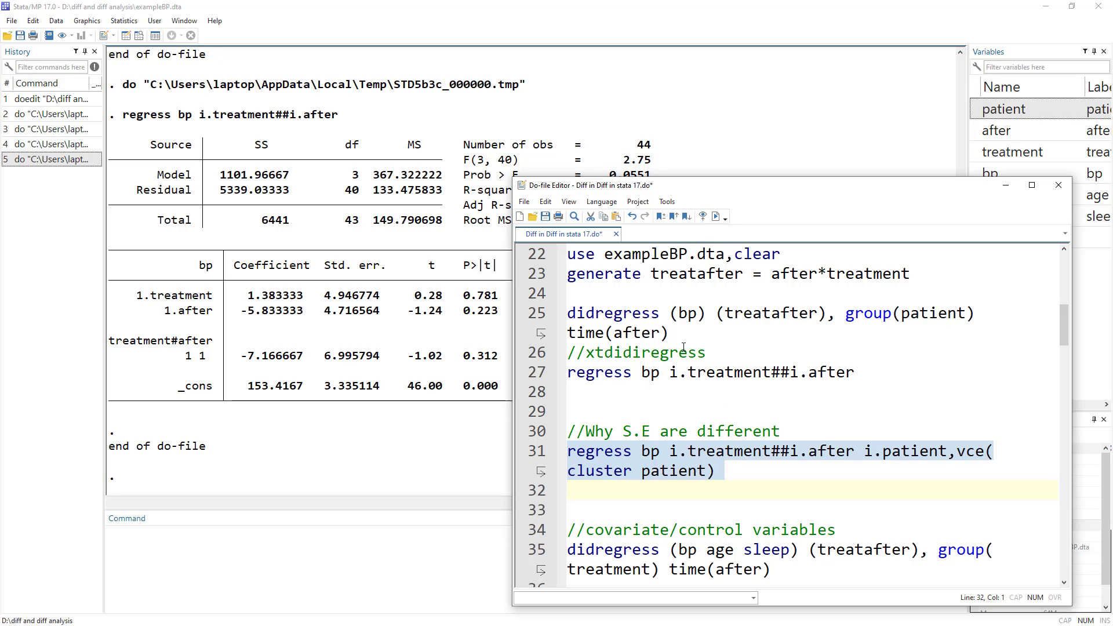
pyautogui.click(716, 217)
pyautogui.hotkey('shift', 'Left')
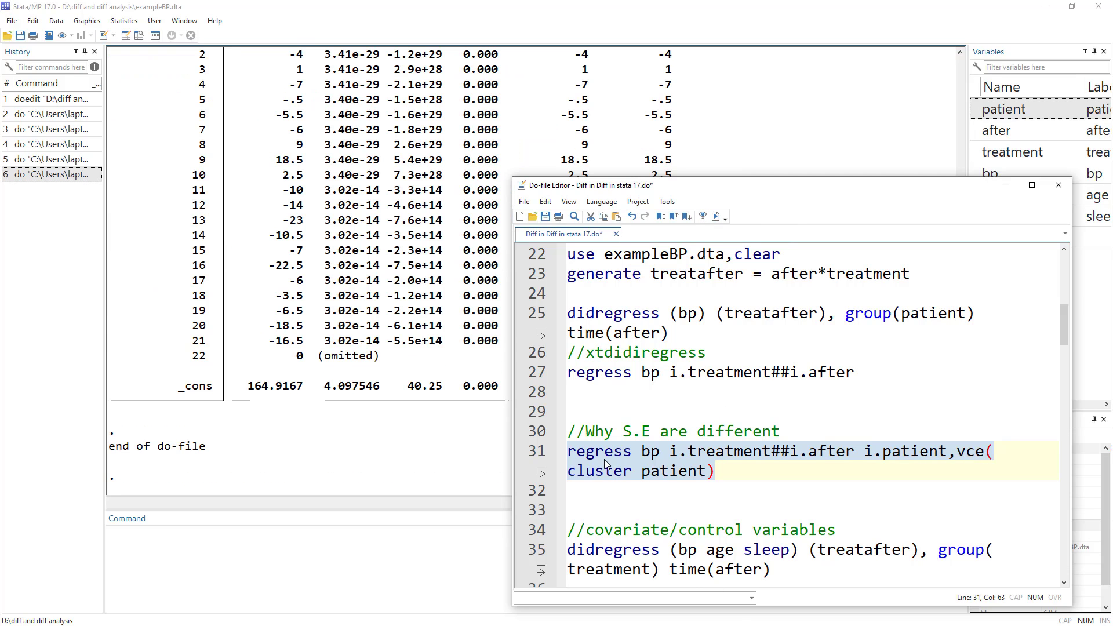
pyautogui.doubleClick(596, 454)
pyautogui.moveTo(641, 452); pyautogui.dragTo(949, 451)
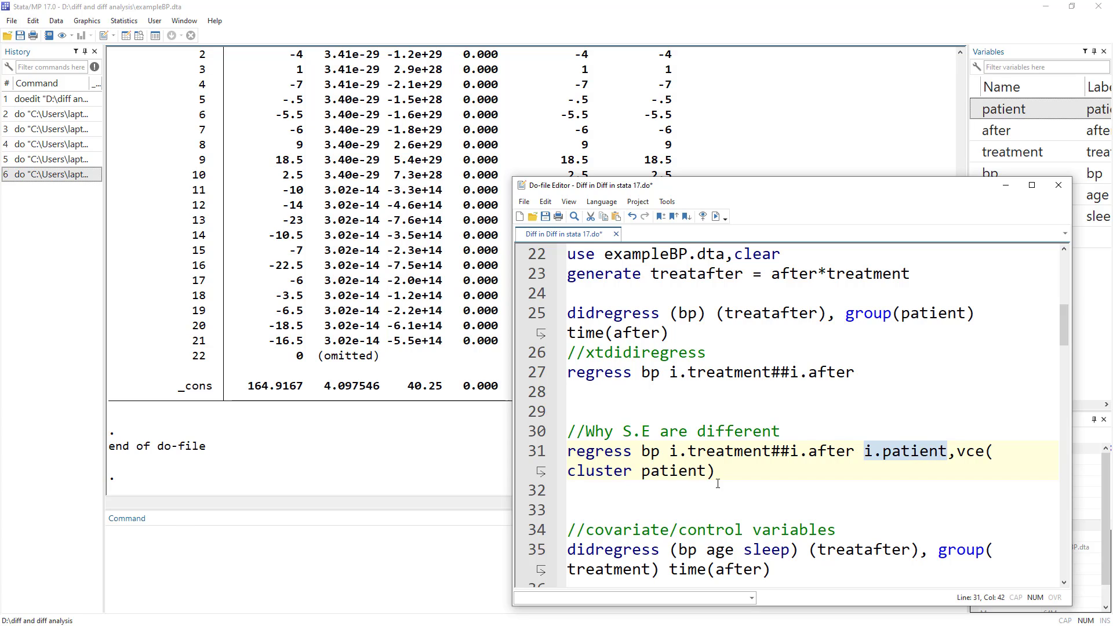
pyautogui.hotkey('ctrl', 'd')
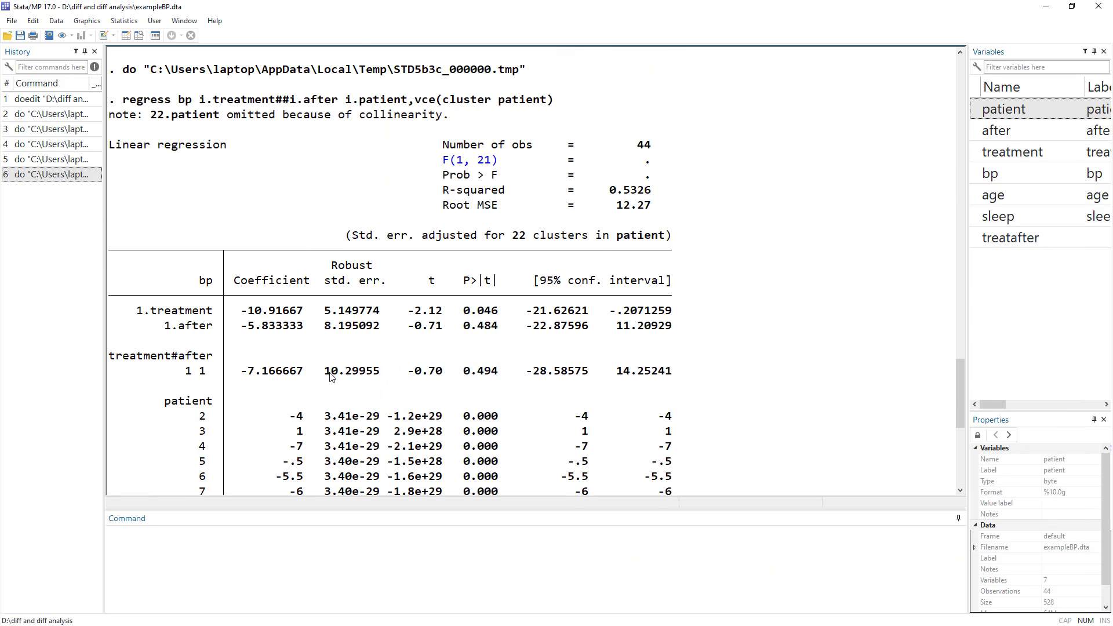
# Highlight the robust standard error 10.29955 in the Results, then return to the do-file's covariate section.
pyautogui.scroll(7, 359, 384)
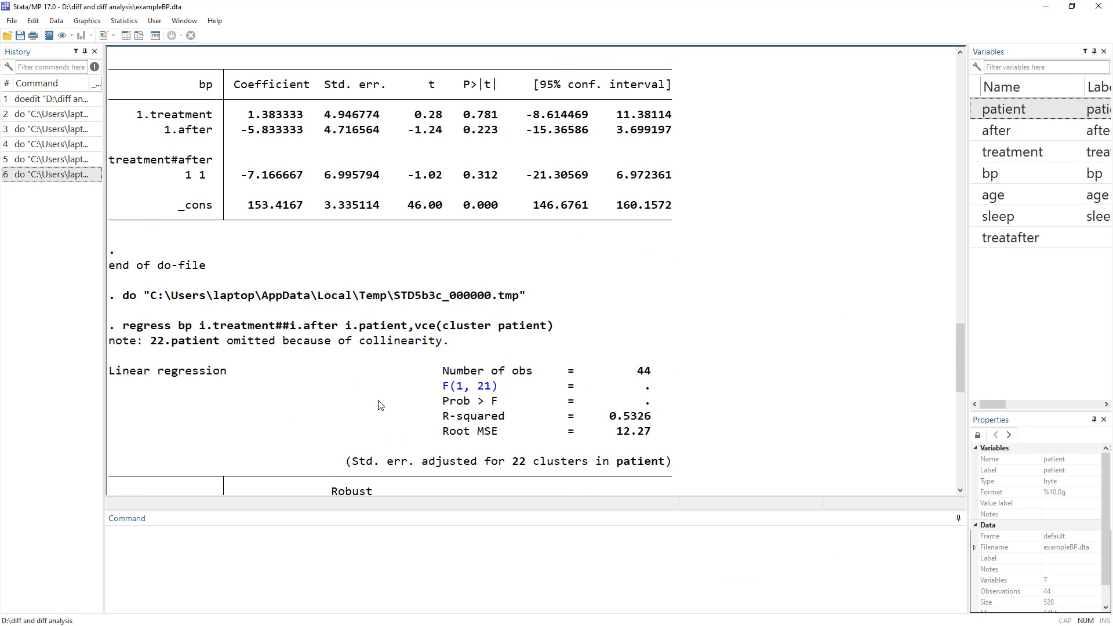
pyautogui.scroll(-5, 328, 470)
pyautogui.scroll(8, 371, 406)
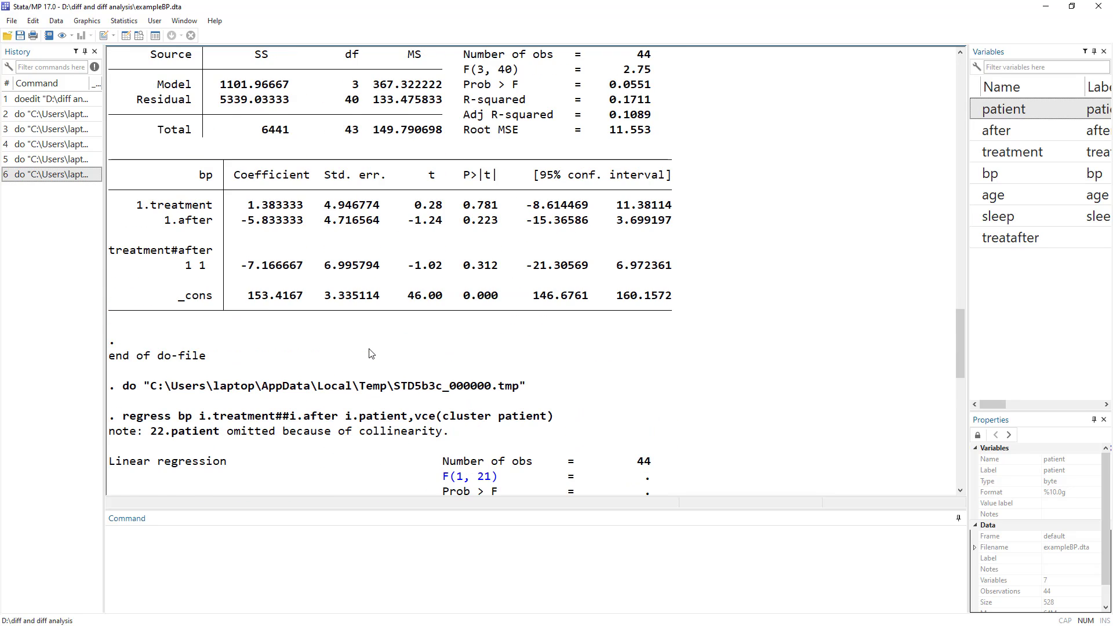
pyautogui.moveTo(304, 206); pyautogui.dragTo(364, 209)
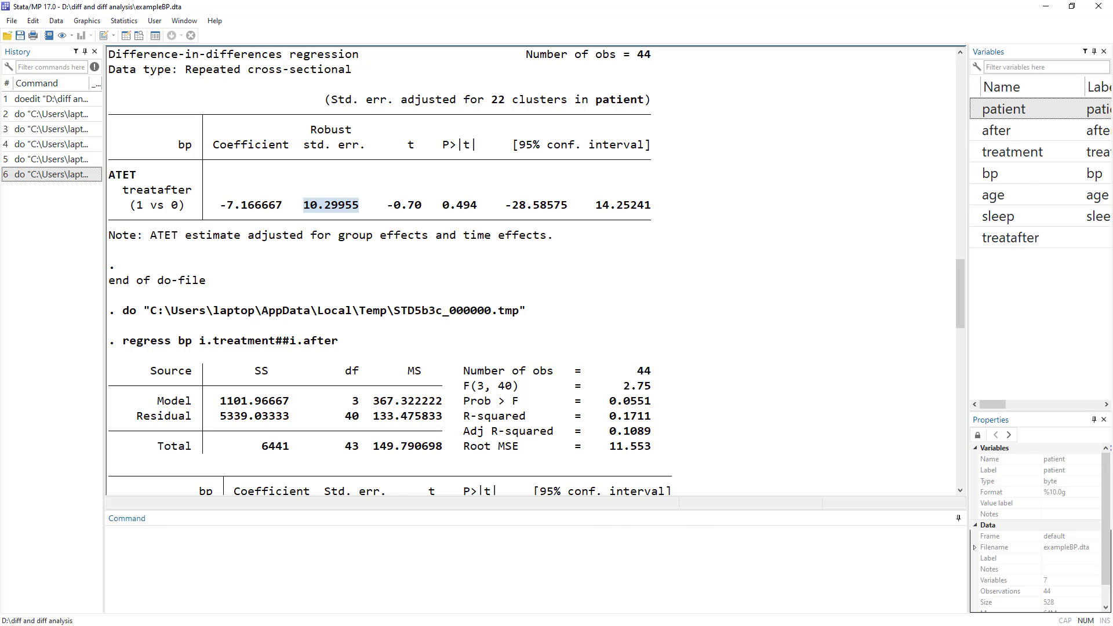
pyautogui.hotkey('alt', 'Tab')
pyautogui.scroll(-2, 638, 397)
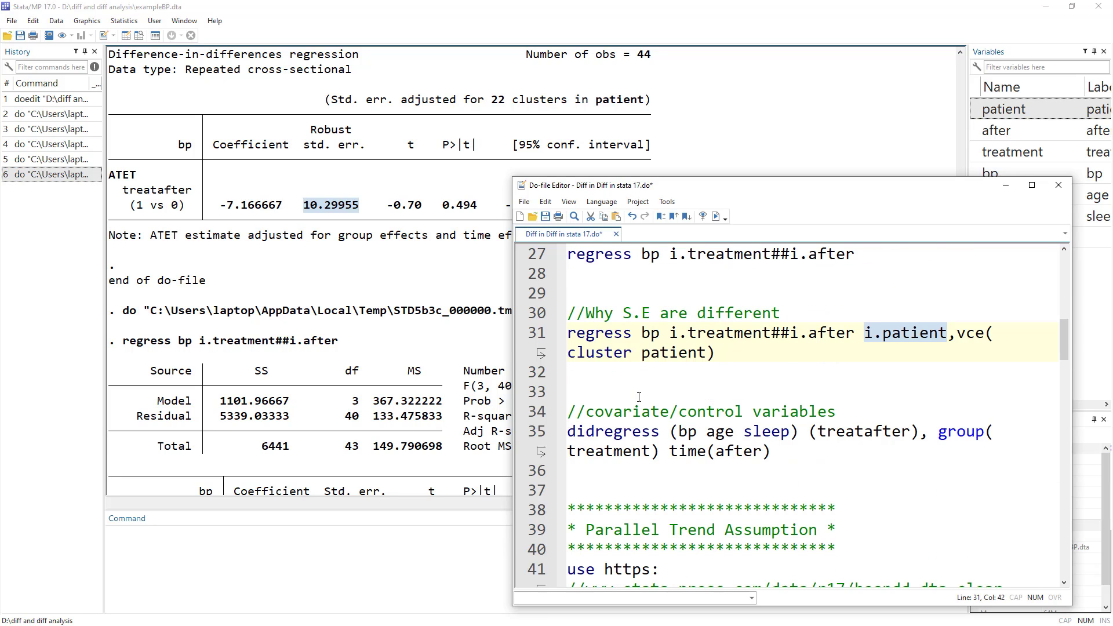
# Highlight the age and sleep covariates in the line-35 didregress command.
pyautogui.click(710, 434)
pyautogui.moveTo(711, 433); pyautogui.dragTo(790, 433)
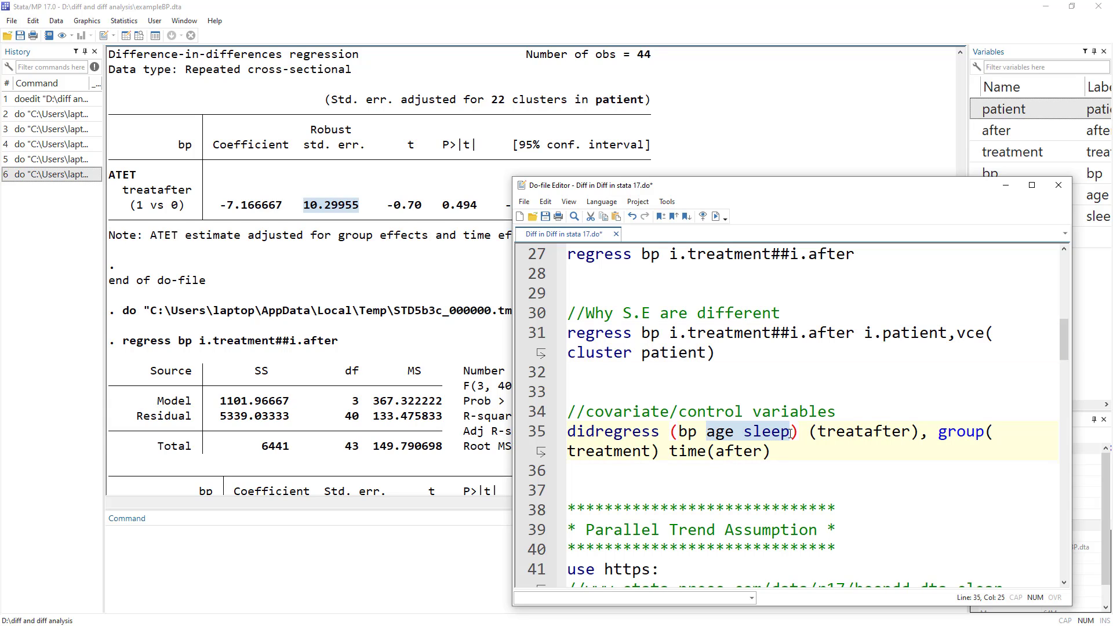
pyautogui.doubleClick(721, 433)
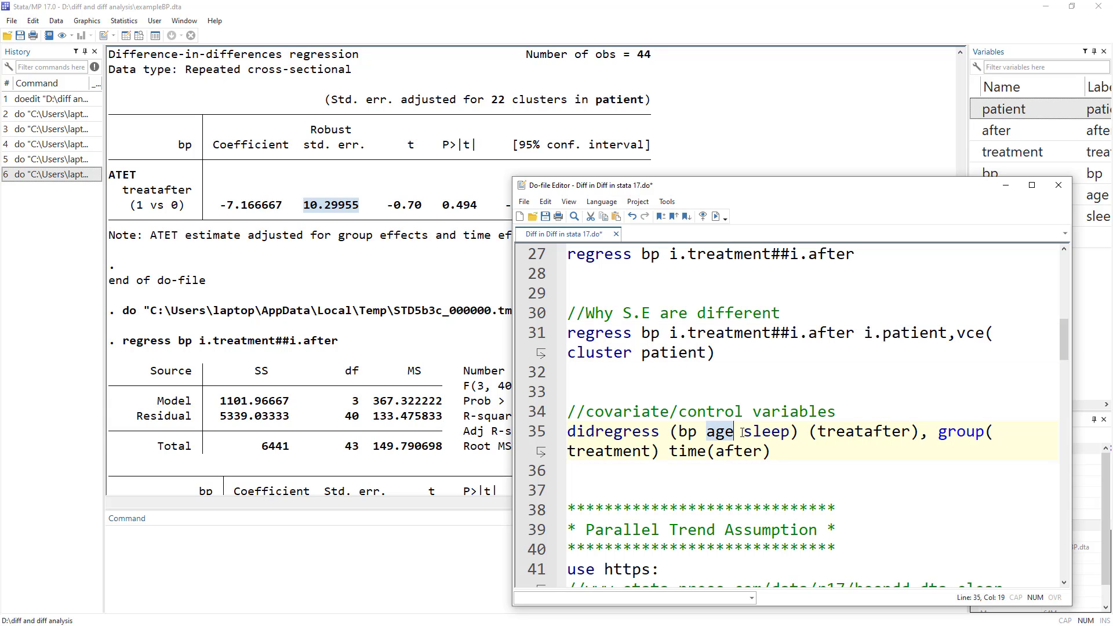
pyautogui.doubleClick(767, 434)
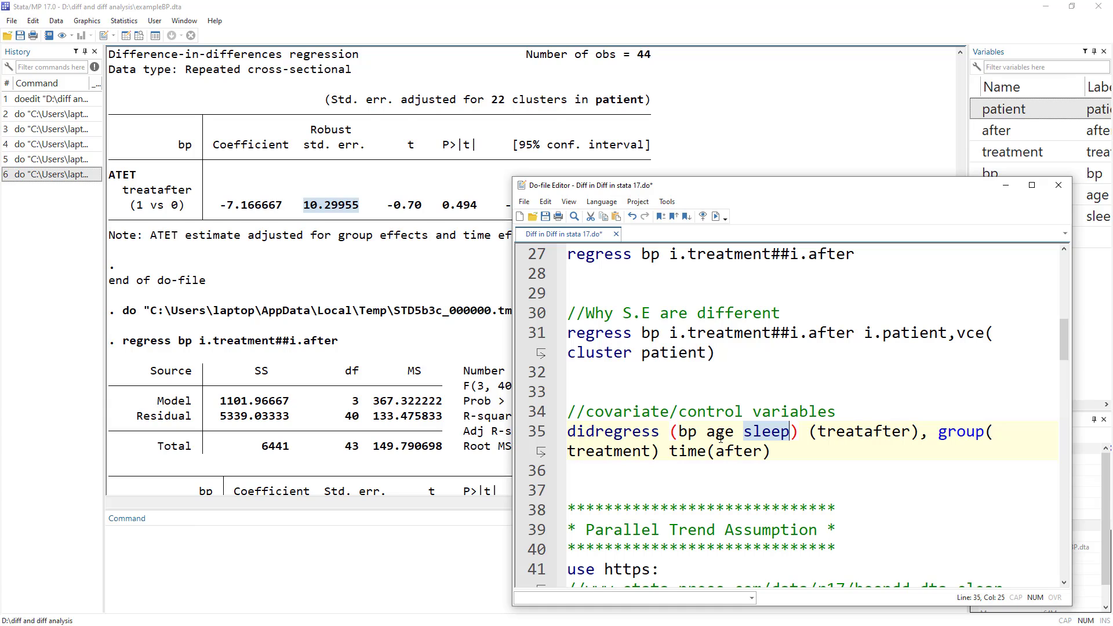
pyautogui.doubleClick(713, 434)
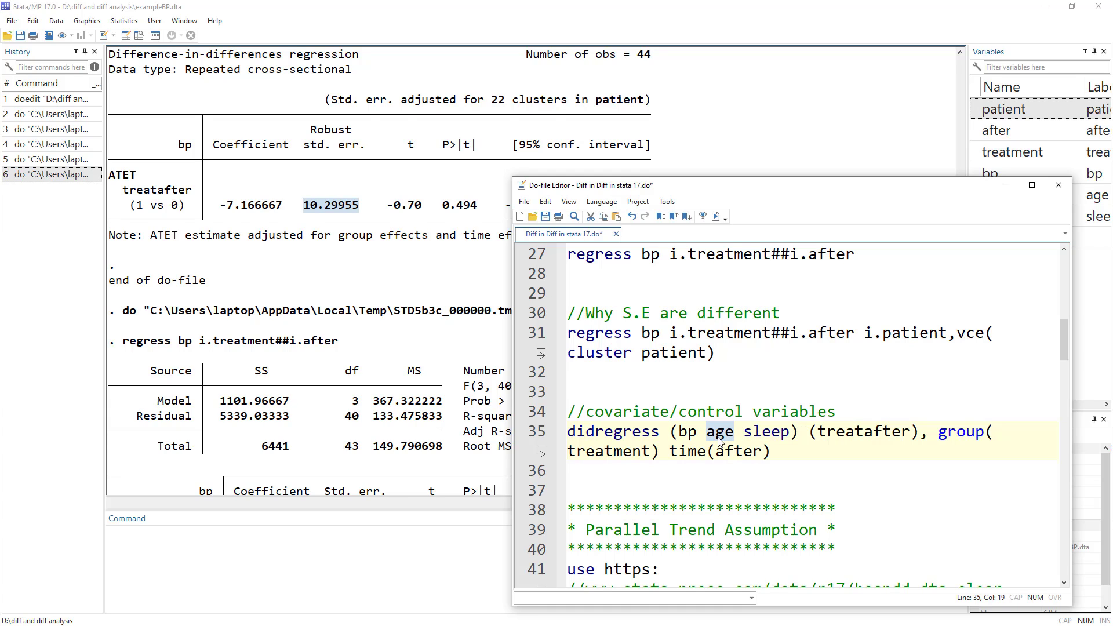
pyautogui.click(774, 434)
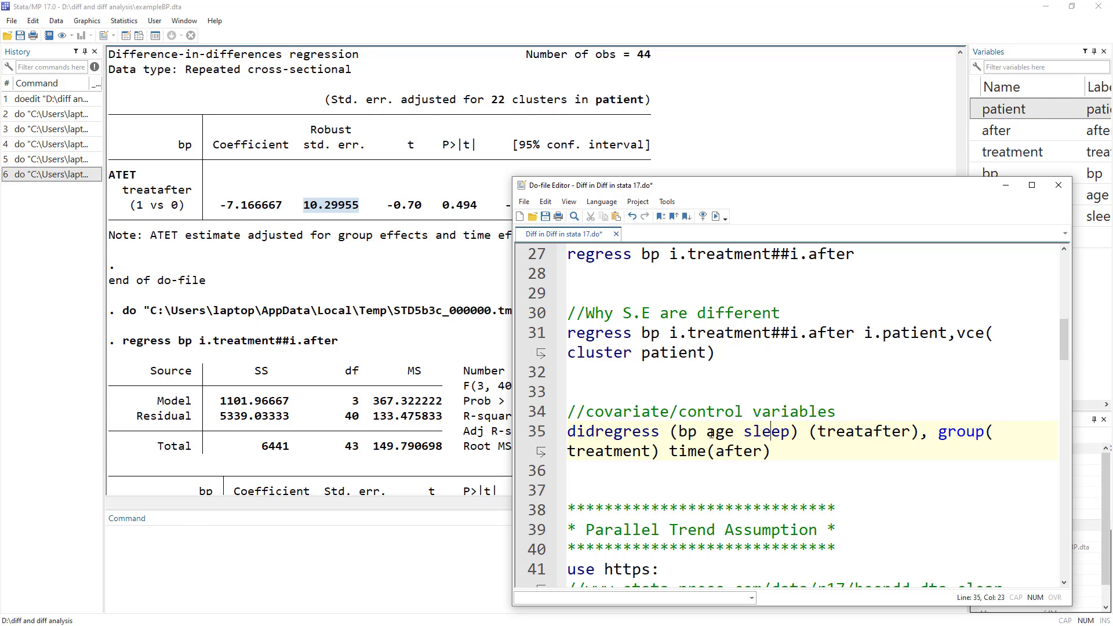
# Select the whole didregress (bp age sleep) command on line 35 and run it.
pyautogui.moveTo(706, 434); pyautogui.dragTo(790, 434)
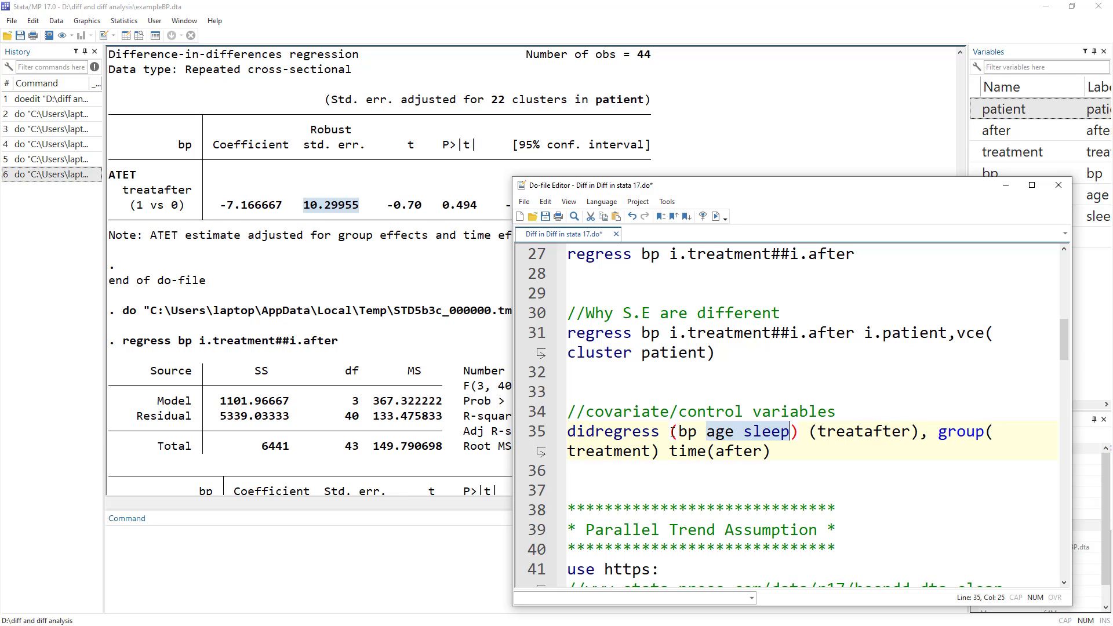
pyautogui.click(525, 435)
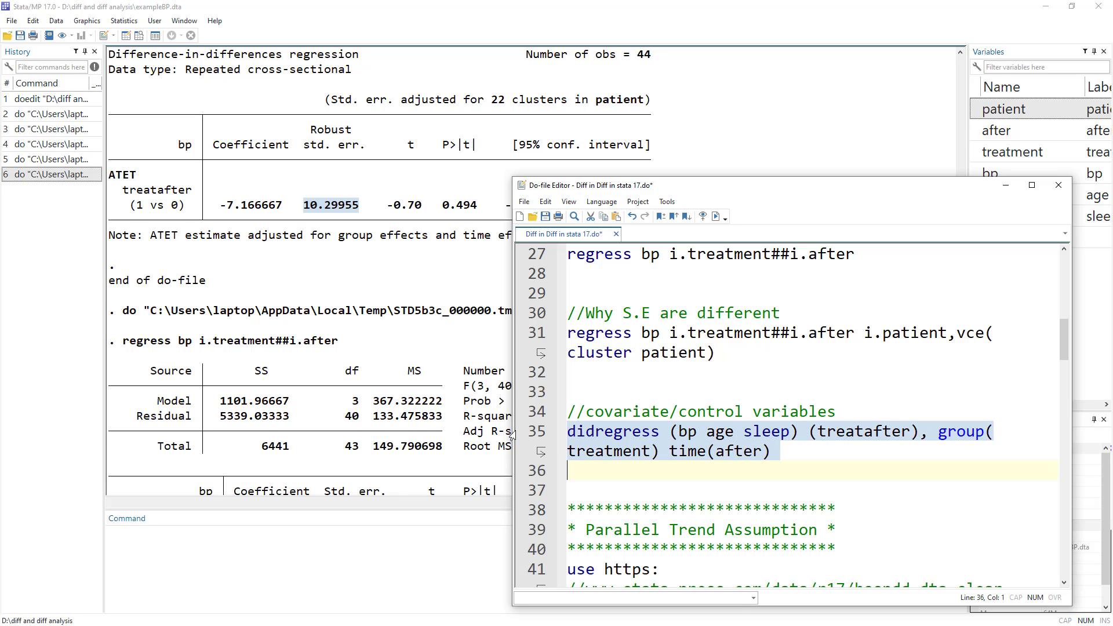
pyautogui.click(717, 218)
# Run the covariate didregress, then return to the editor's Parallel Trend Assumption section.
pyautogui.click(366, 371)
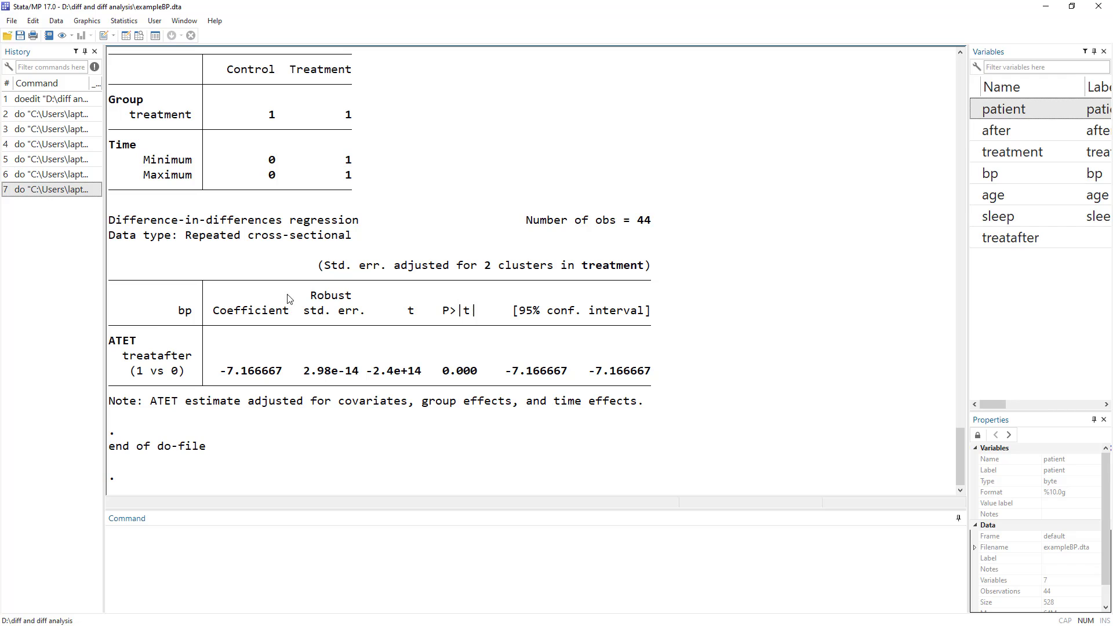
pyautogui.hotkey('alt', 'Tab')
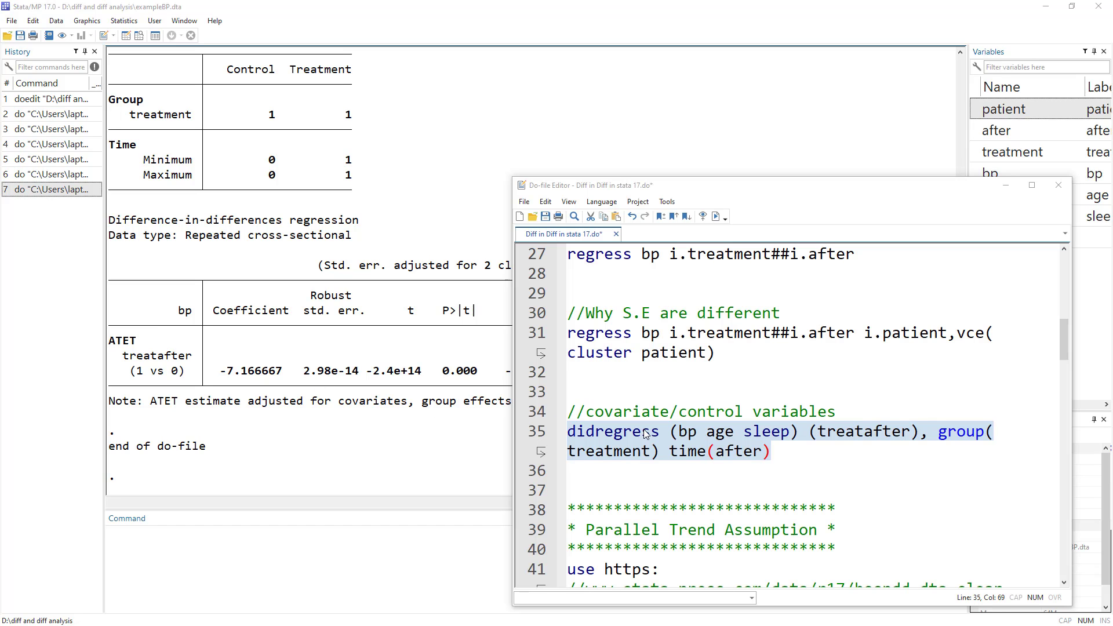
pyautogui.click(761, 451)
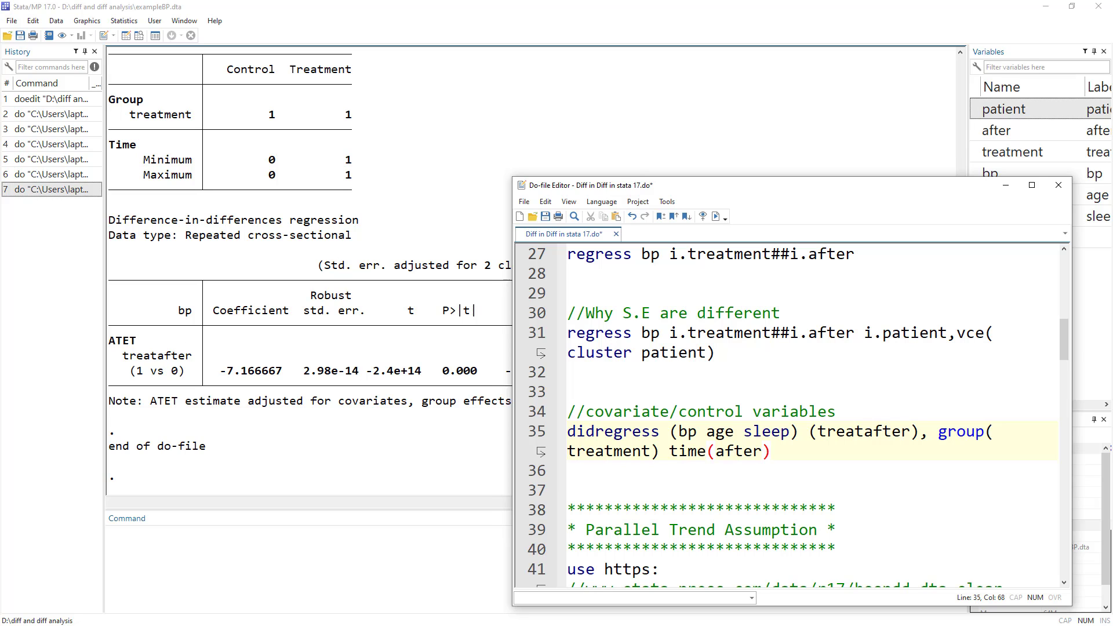
pyautogui.scroll(-2, 698, 432)
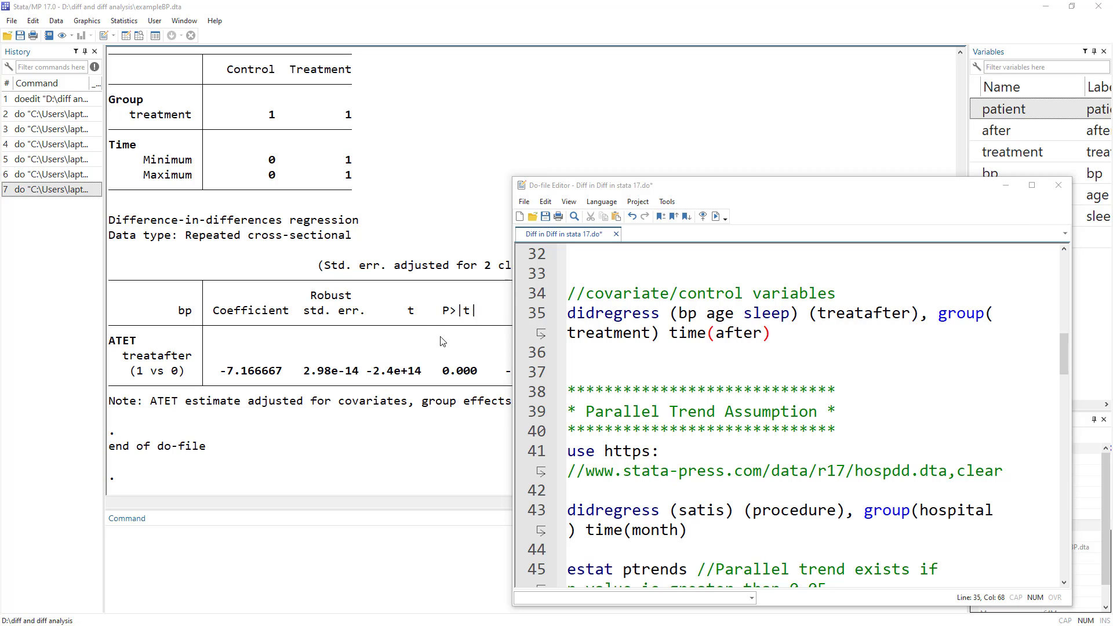
# Open the Data Editor and run the line that loads hospdd.dta.
pyautogui.click(126, 36)
pyautogui.click(141, 95)
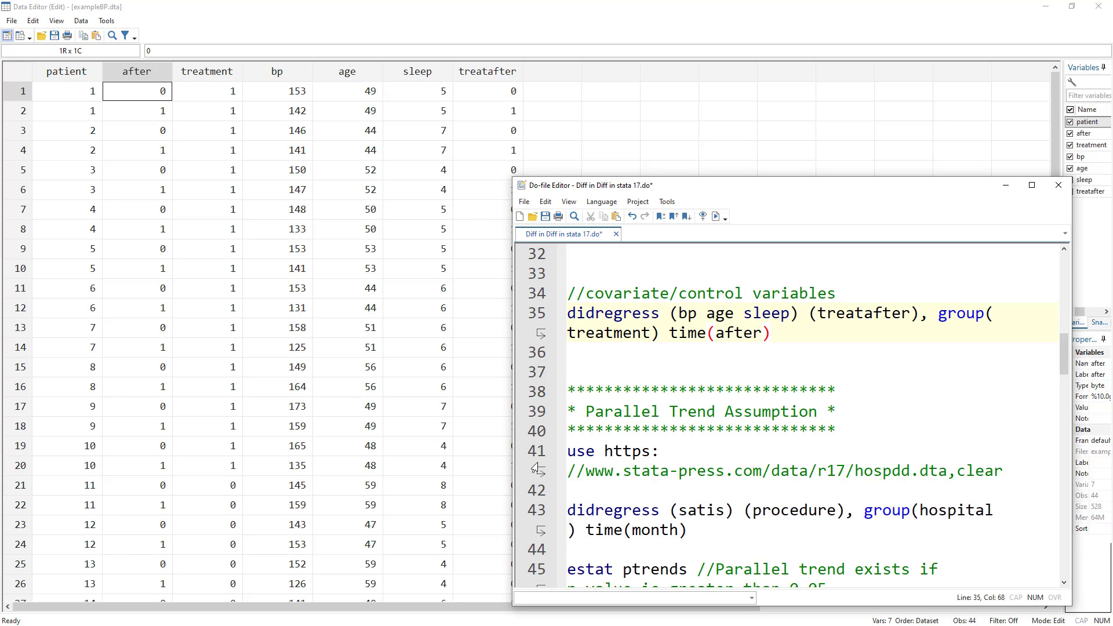
pyautogui.click(537, 462)
pyautogui.click(716, 217)
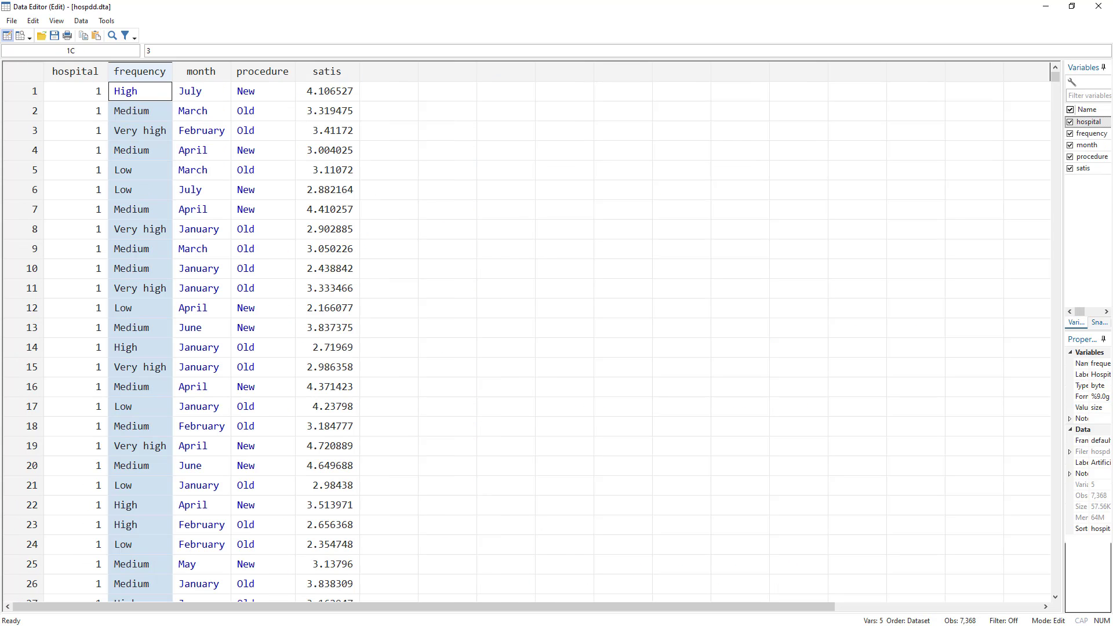
# Browse the hospdd hospital, satis, month, procedure and frequency columns.
pyautogui.click(324, 131)
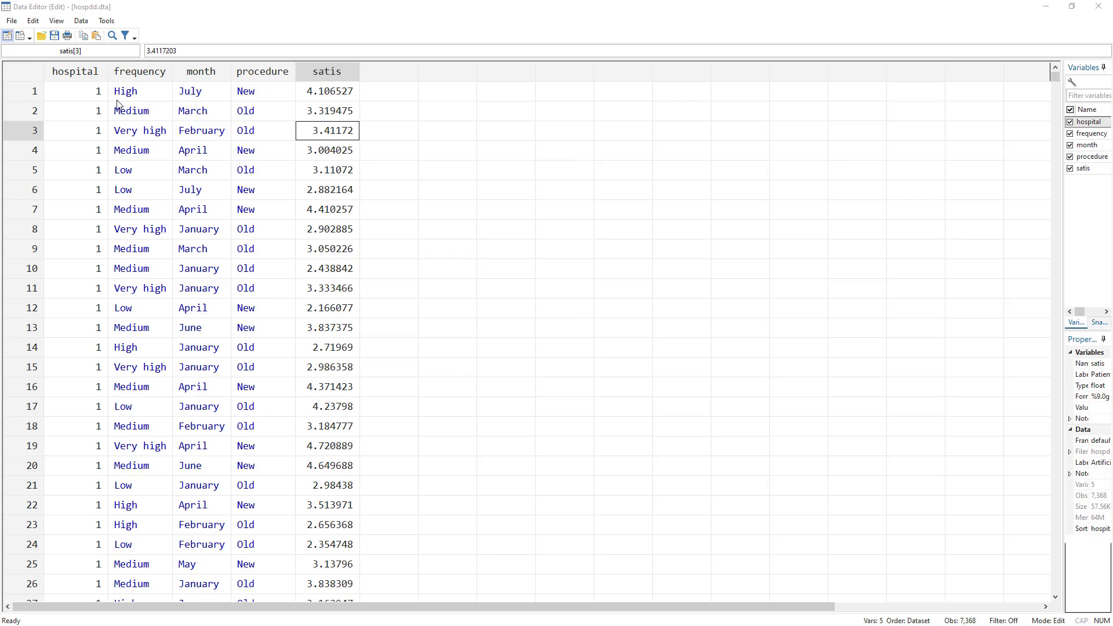
pyautogui.click(90, 97)
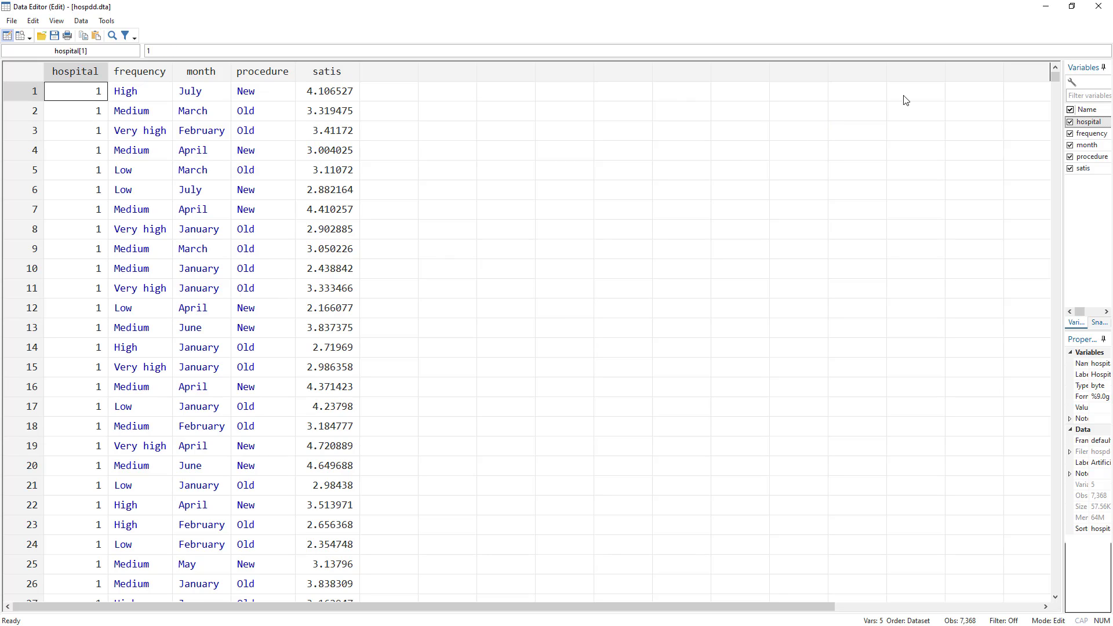
pyautogui.moveTo(1056, 74)
pyautogui.mouseDown()
pyautogui.moveTo(1056, 148)
pyautogui.moveTo(1054, 68)
pyautogui.mouseUp()
pyautogui.click(331, 72)
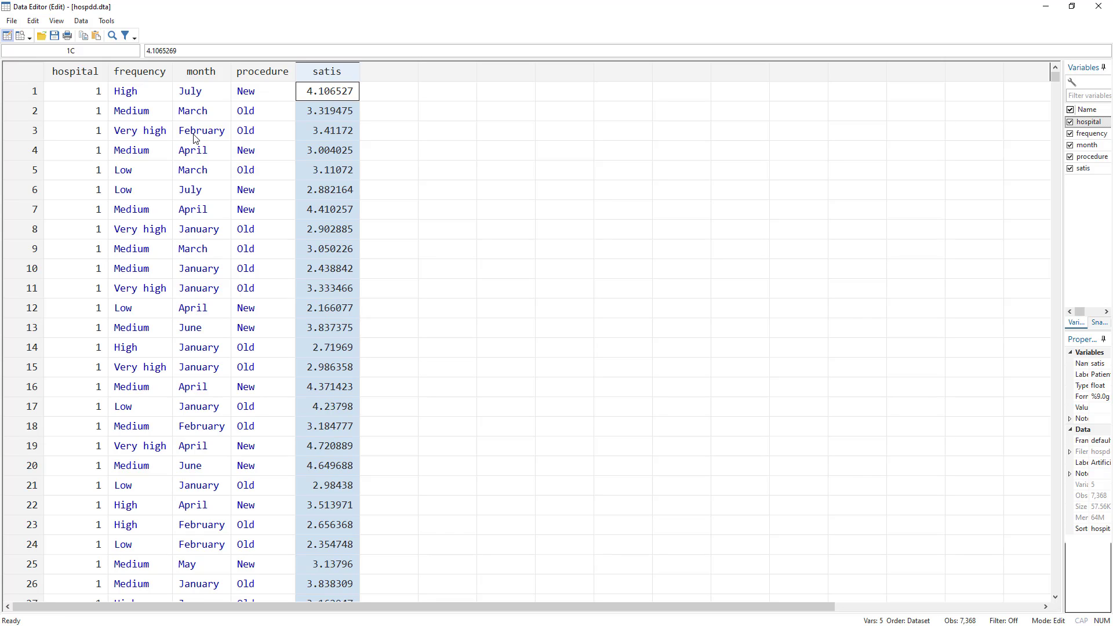
pyautogui.click(219, 133)
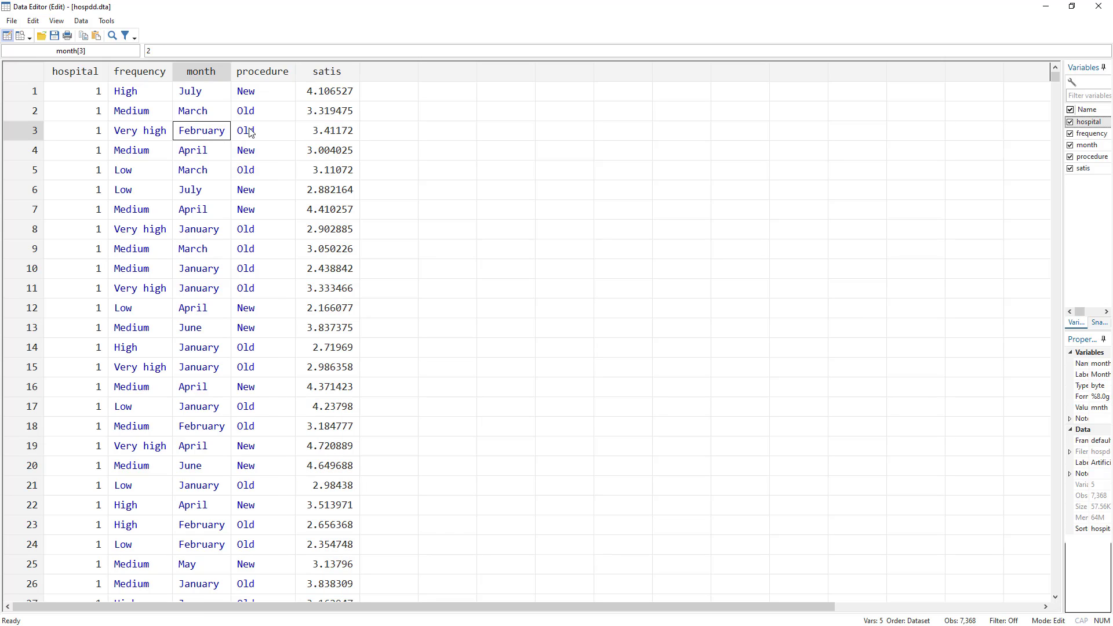
pyautogui.click(259, 77)
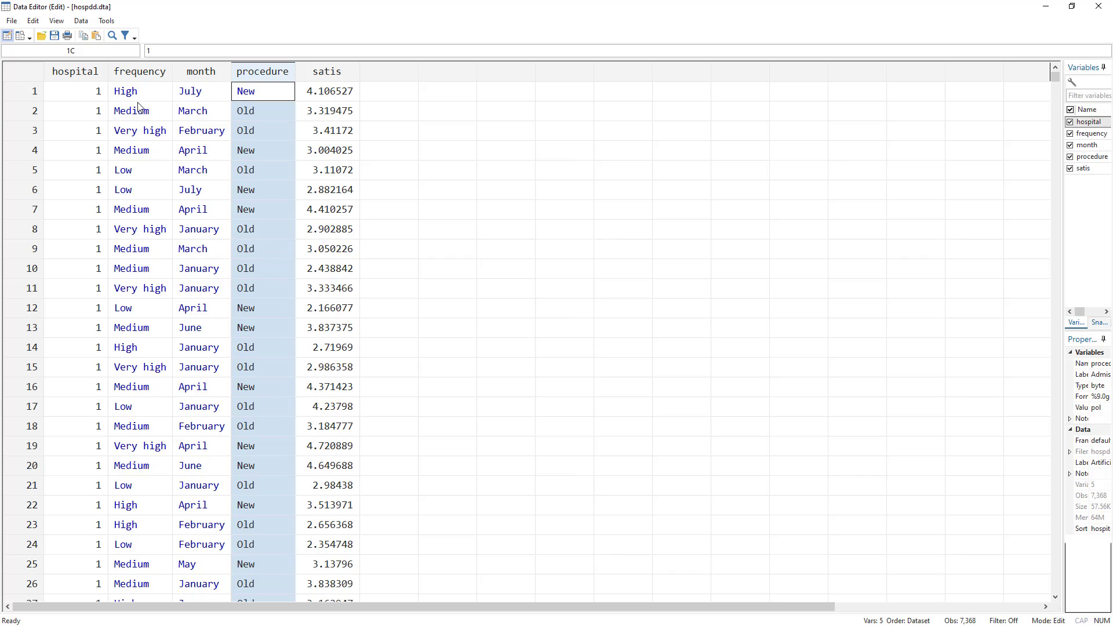
pyautogui.click(266, 96)
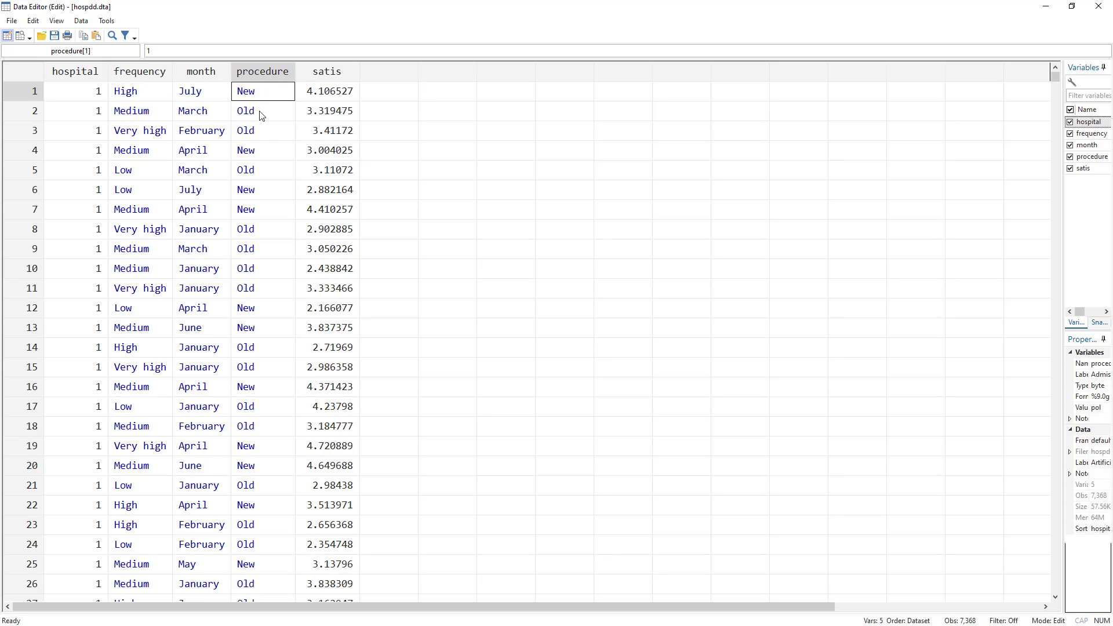
pyautogui.click(259, 113)
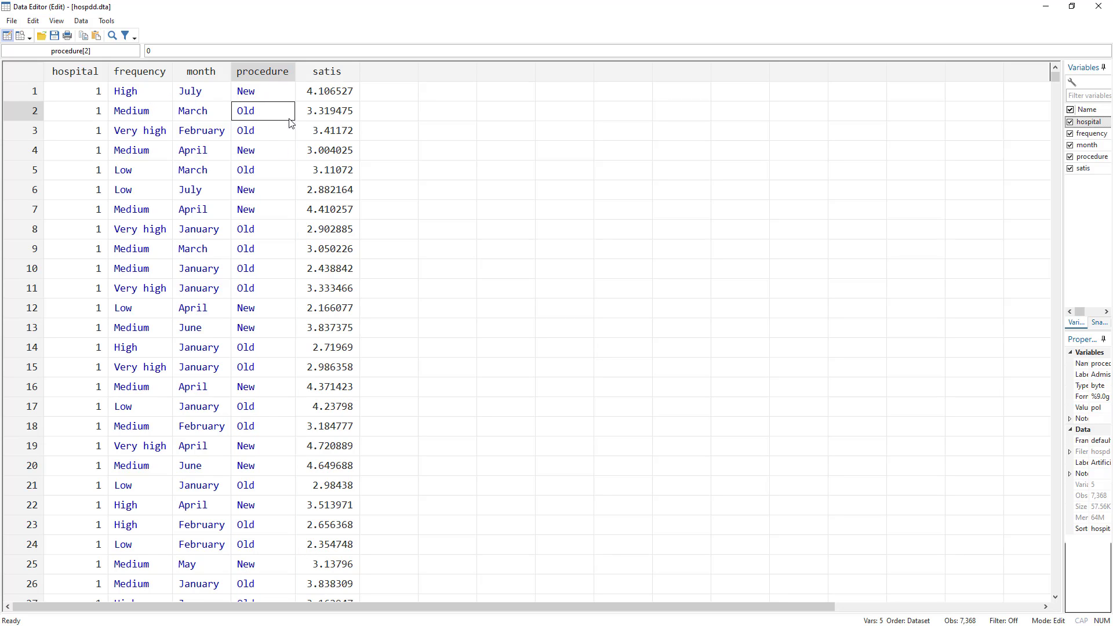
pyautogui.click(263, 71)
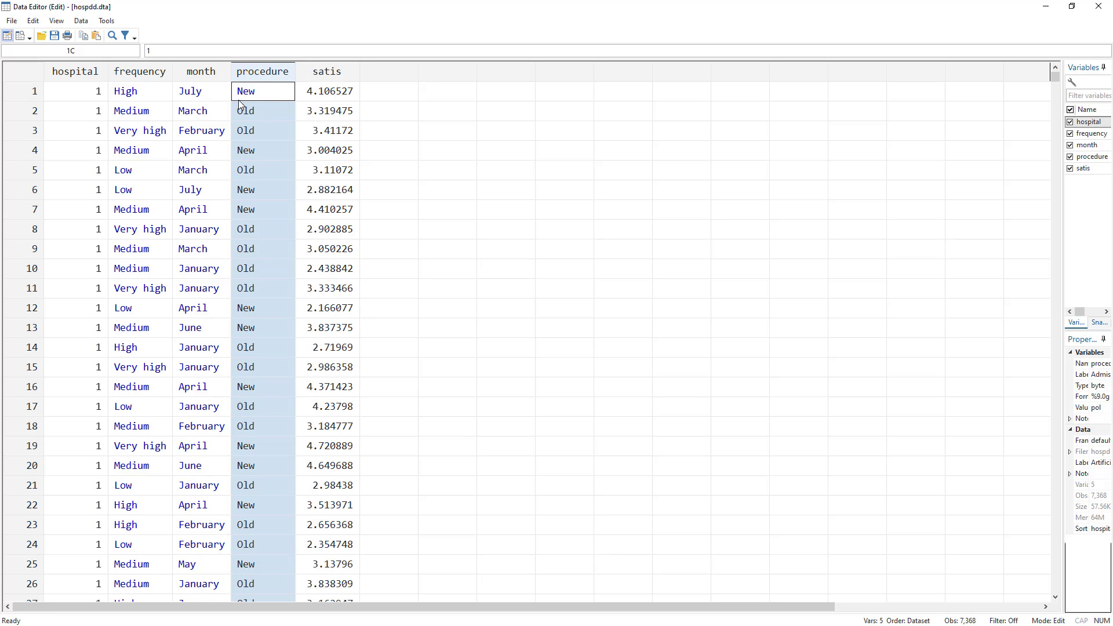
pyautogui.click(200, 72)
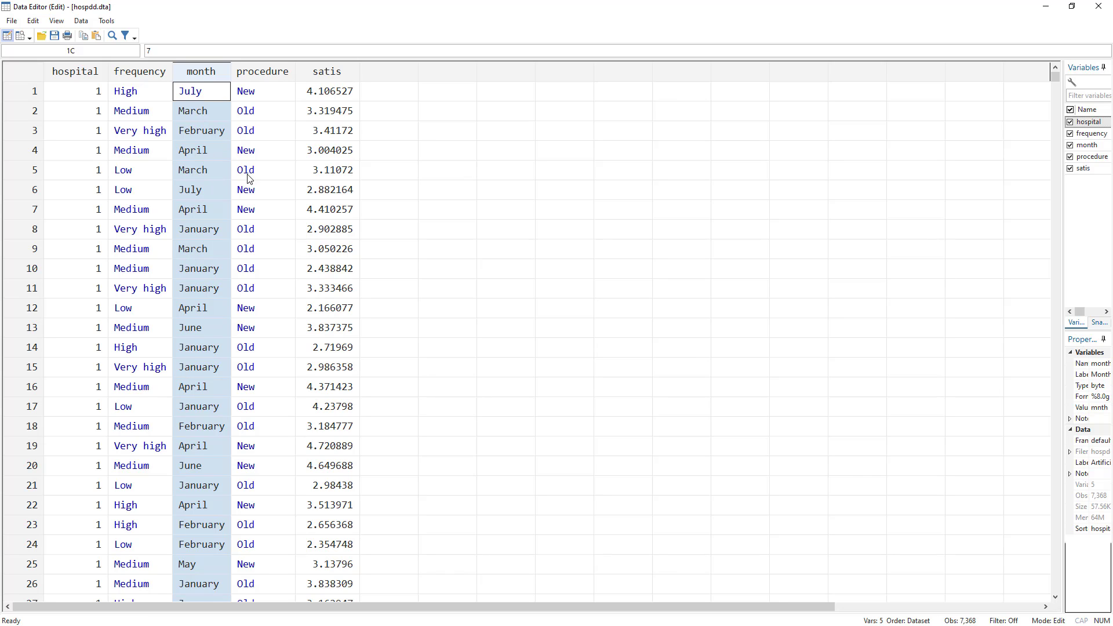
pyautogui.click(140, 73)
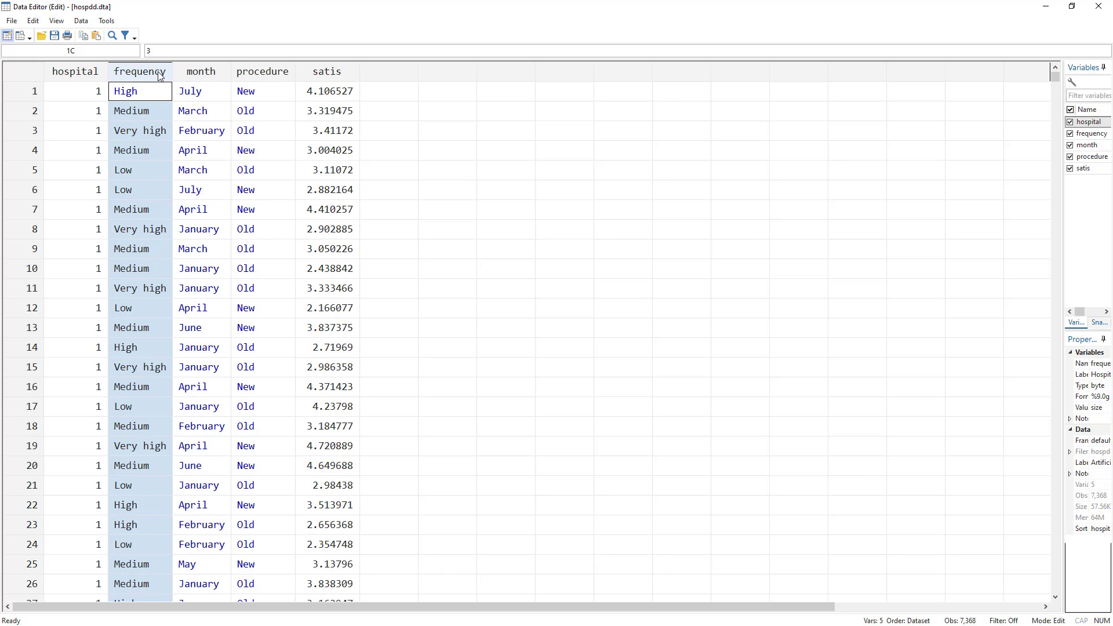
# Examine the line-43 didregress, with satis as outcome and procedure as treatment.
pyautogui.hotkey('alt', 'Tab')
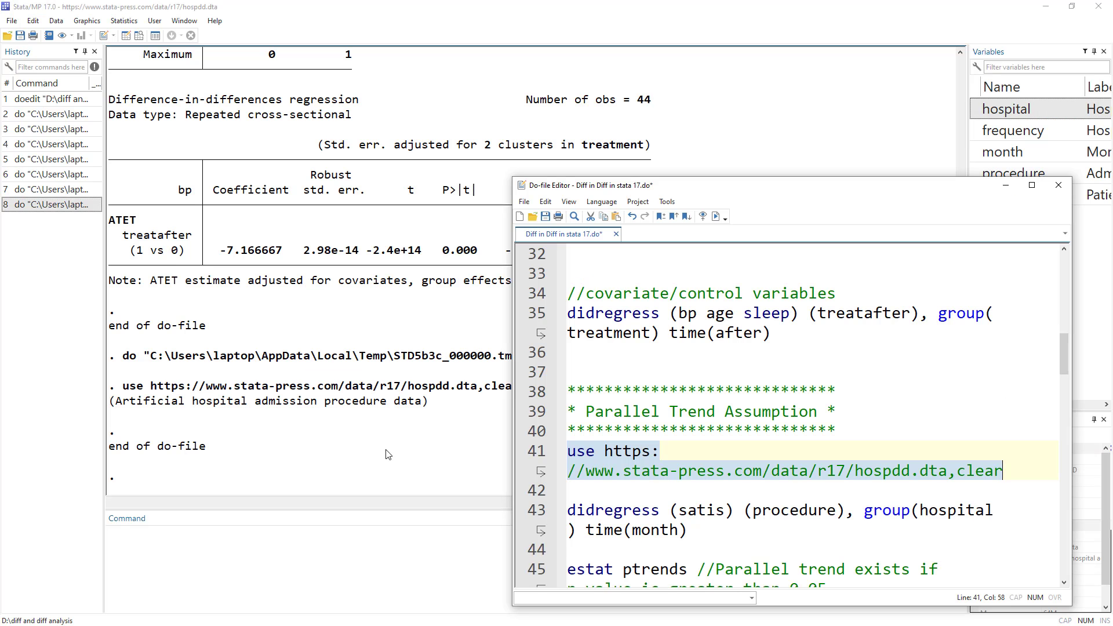
pyautogui.moveTo(675, 185); pyautogui.dragTo(559, 105)
pyautogui.scroll(-1, 545, 371)
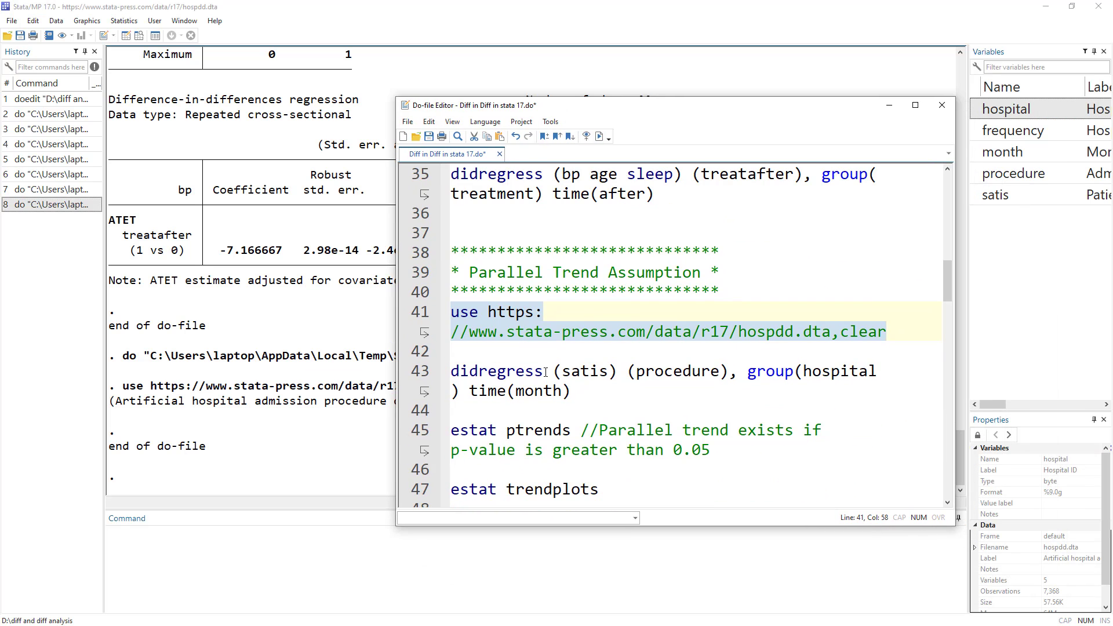
pyautogui.doubleClick(497, 370)
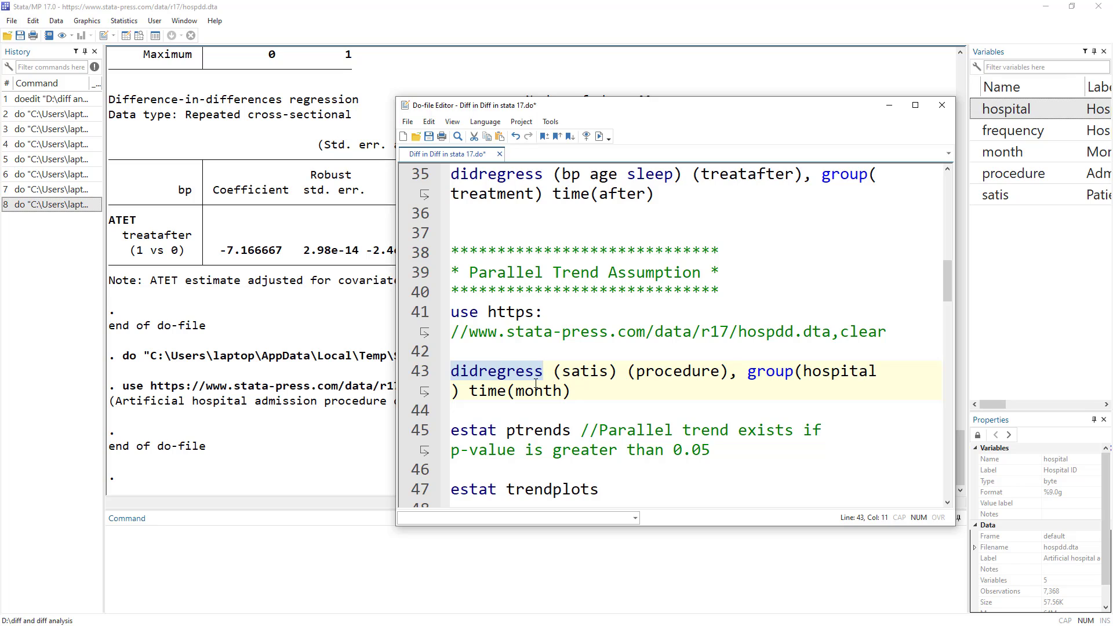
pyautogui.doubleClick(575, 372)
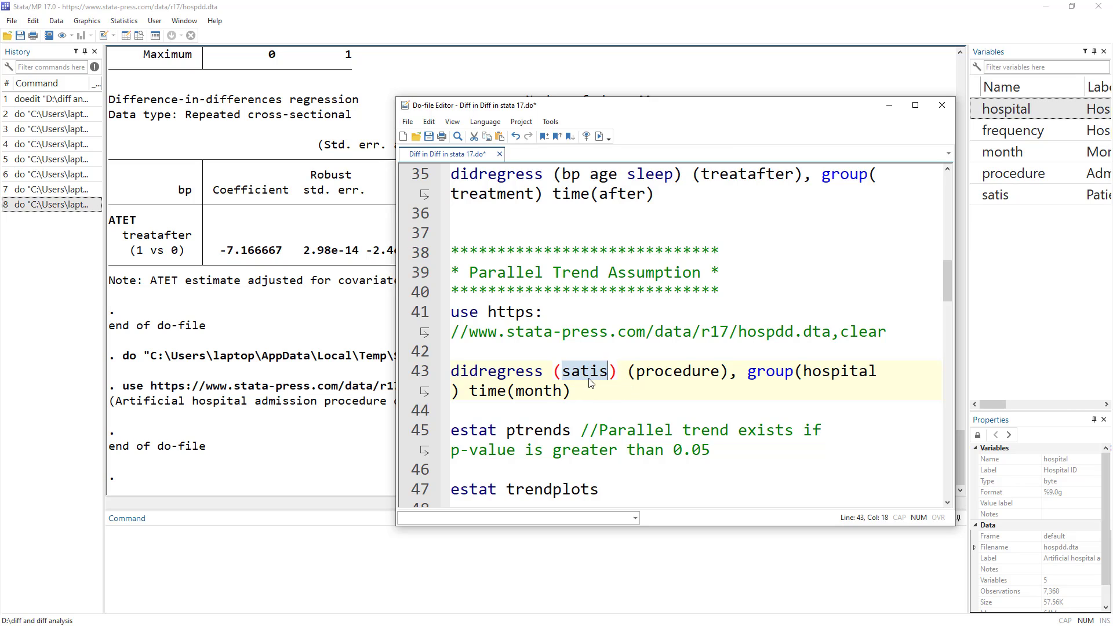
pyautogui.doubleClick(669, 371)
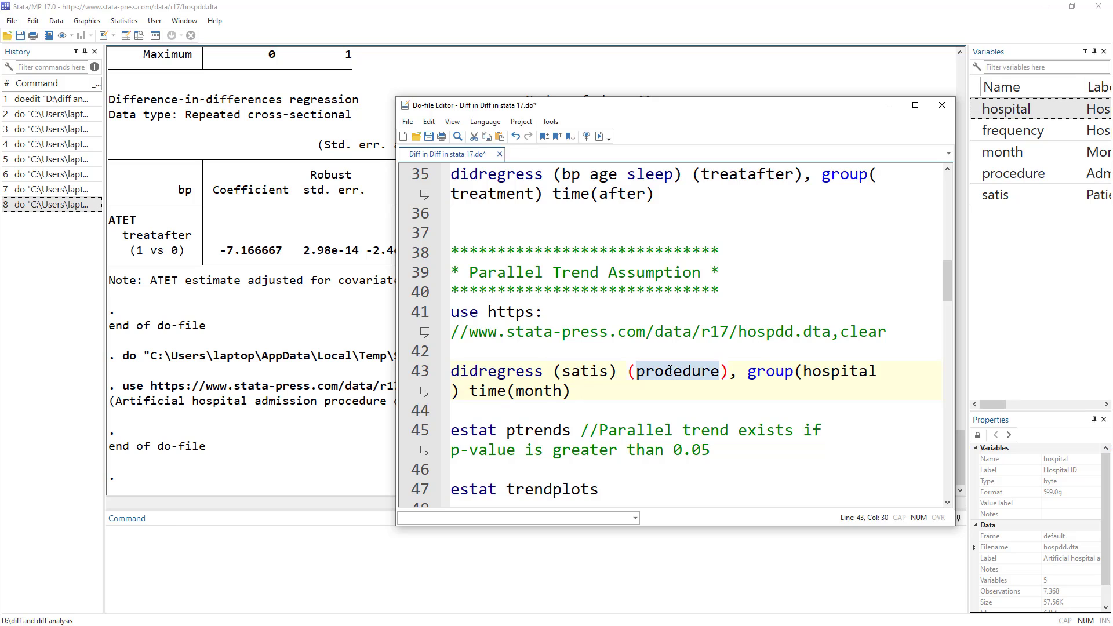
pyautogui.scroll(6, 660, 257)
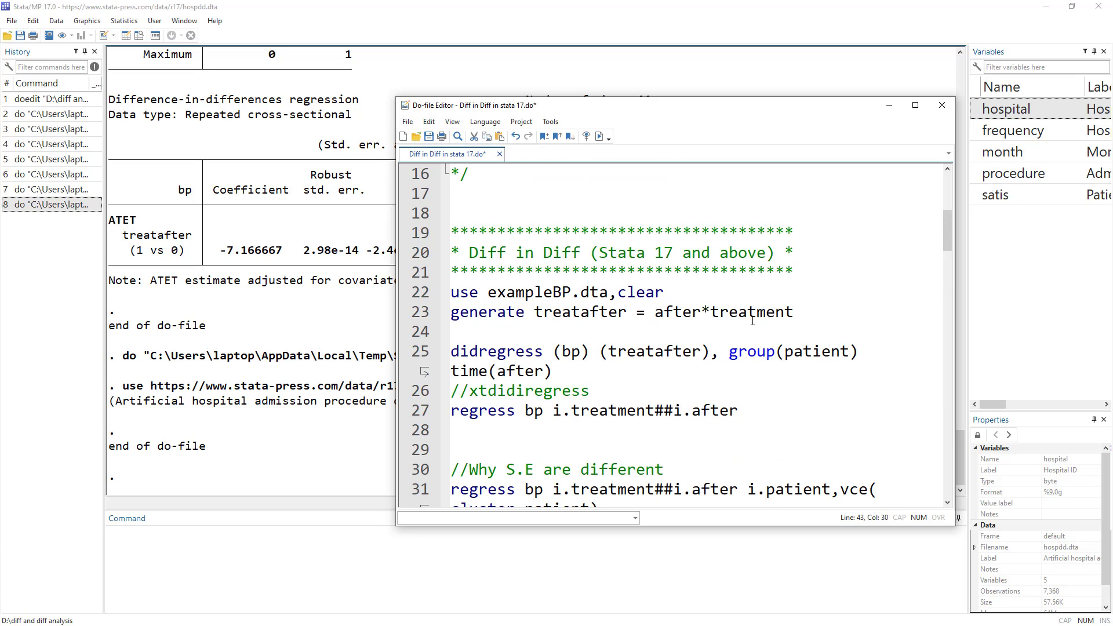
# Compare with line 23, where treatafter is generated from after and treatment.
pyautogui.doubleClick(676, 313)
pyautogui.doubleClick(752, 313)
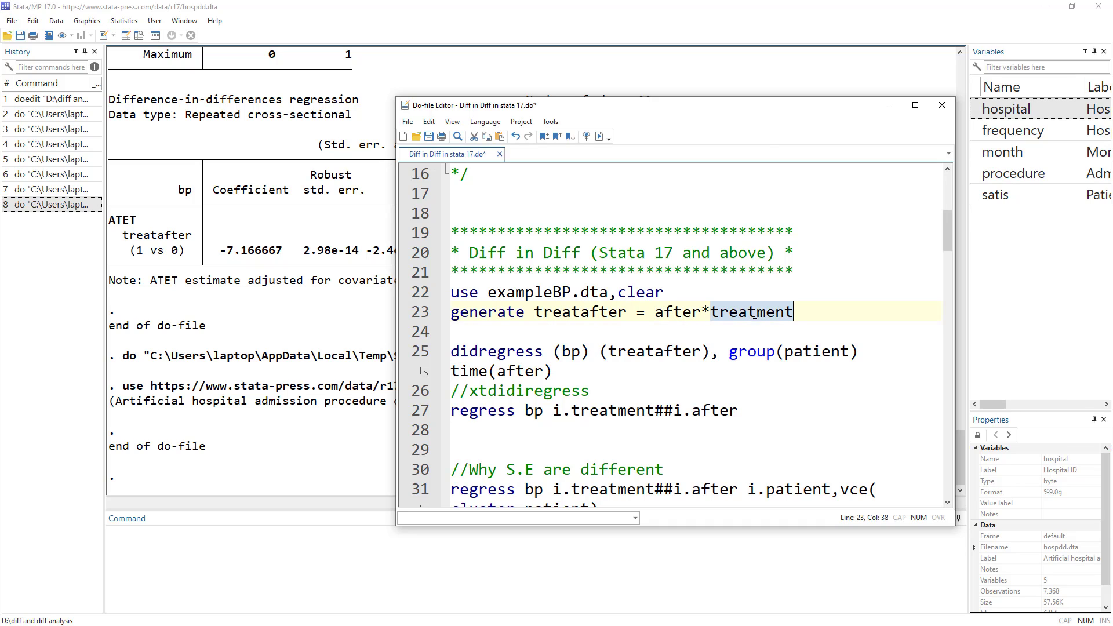
pyautogui.doubleClick(575, 314)
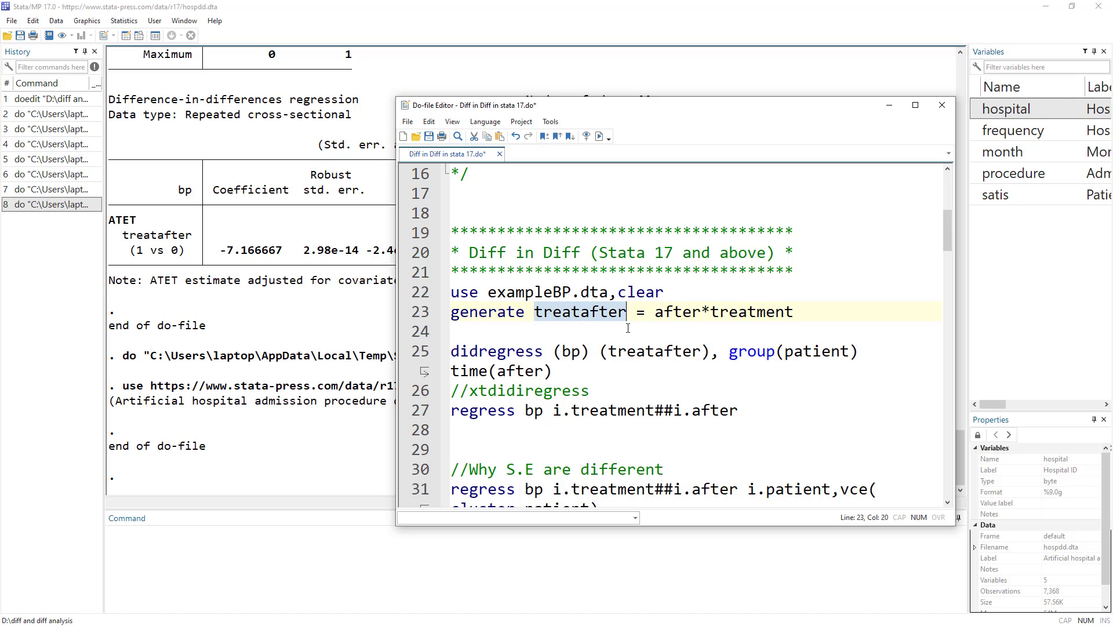
pyautogui.doubleClick(660, 353)
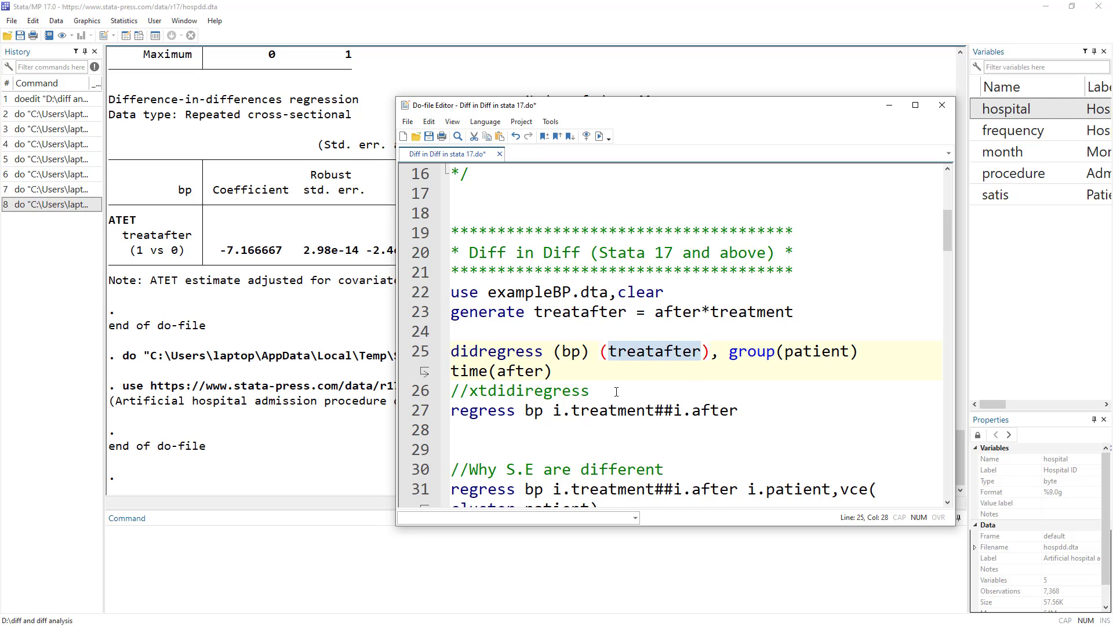
# Highlight procedure and group(hospital), then select the whole line-43 didregress command.
pyautogui.scroll(-7, 616, 392)
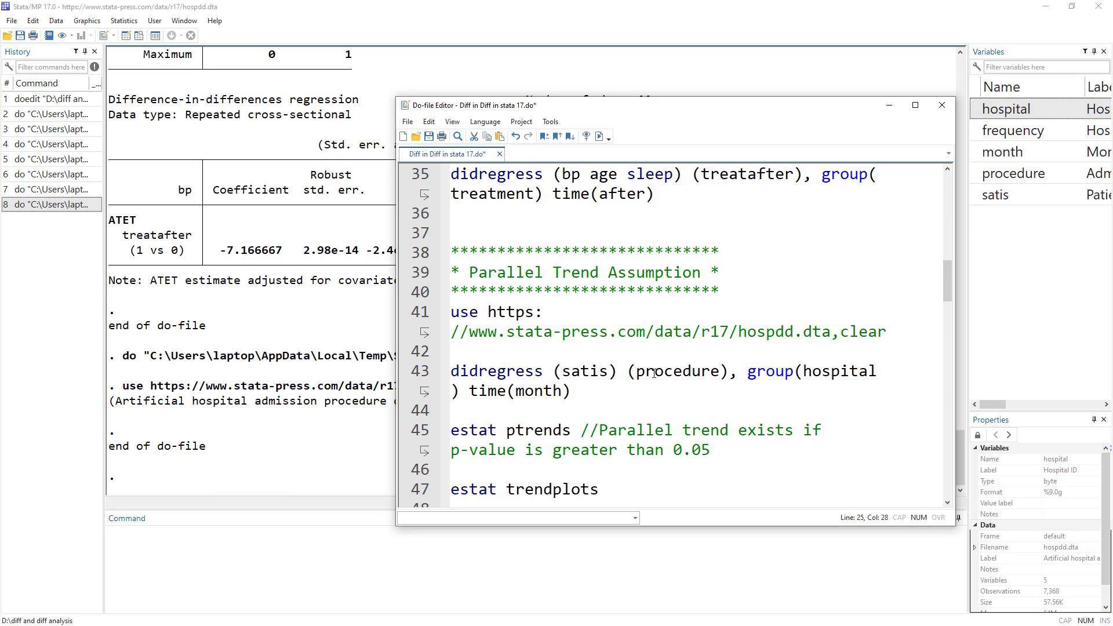
pyautogui.click(656, 373)
pyautogui.doubleClick(663, 371)
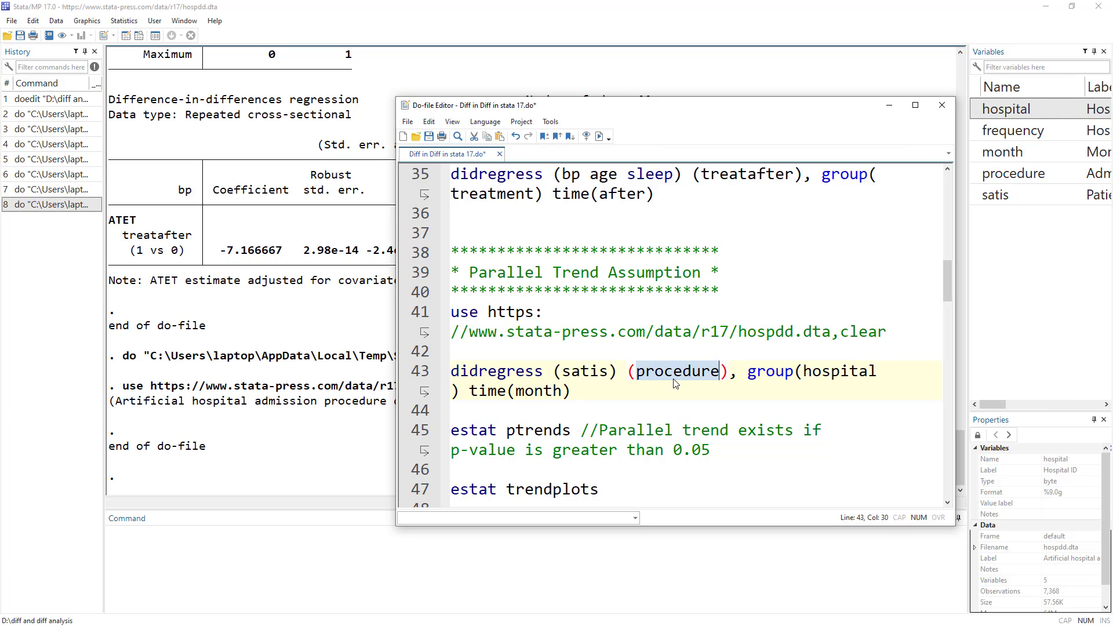
pyautogui.click(672, 374)
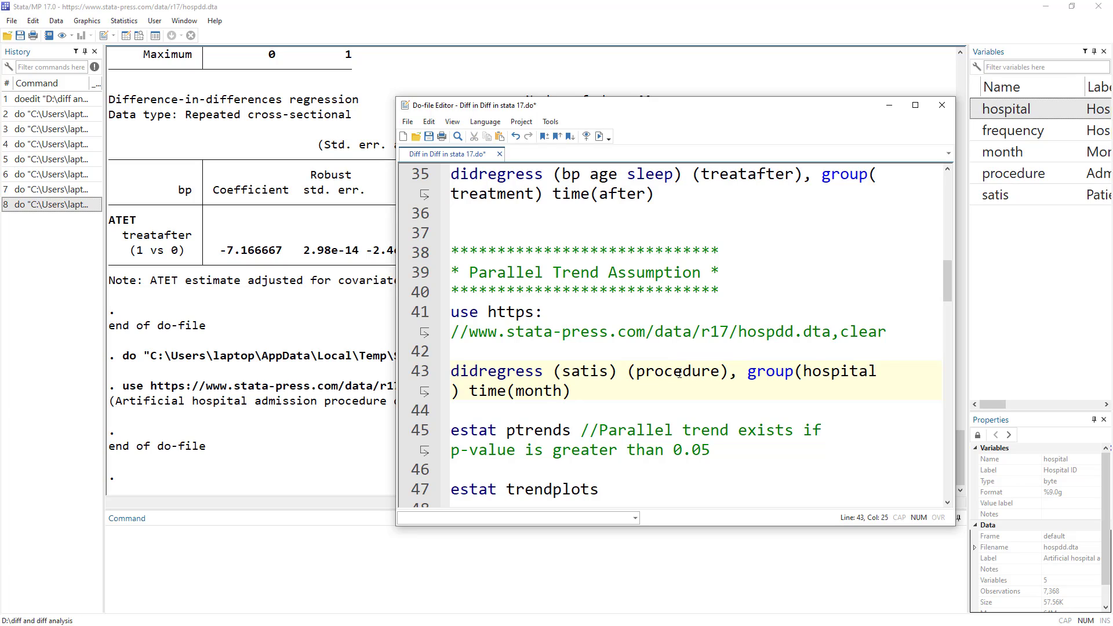
pyautogui.doubleClick(679, 373)
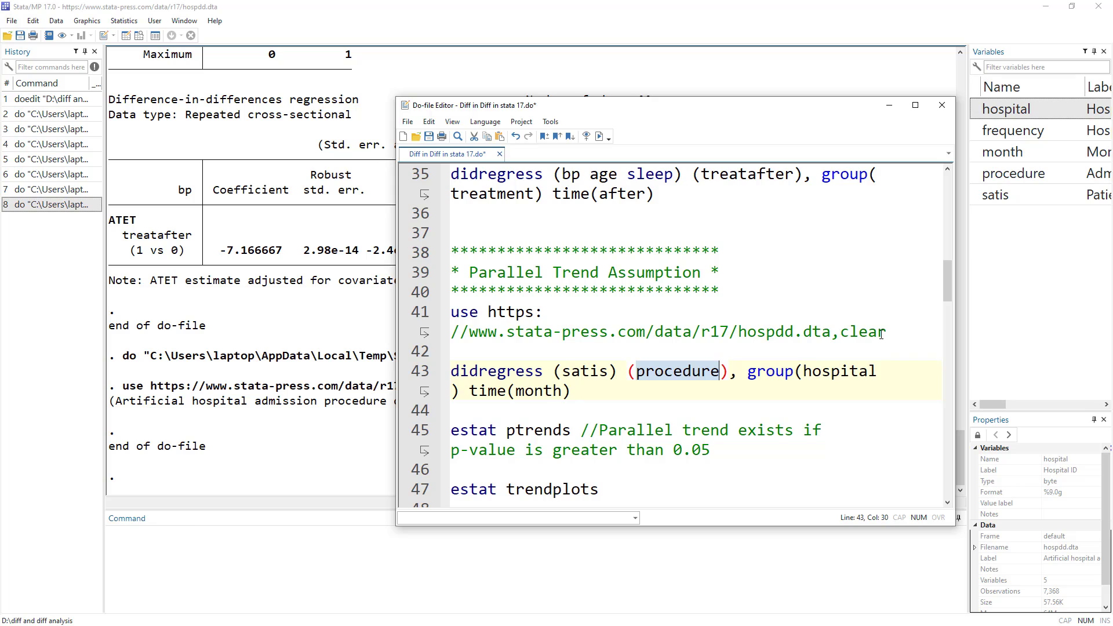
pyautogui.moveTo(885, 333); pyautogui.dragTo(439, 318)
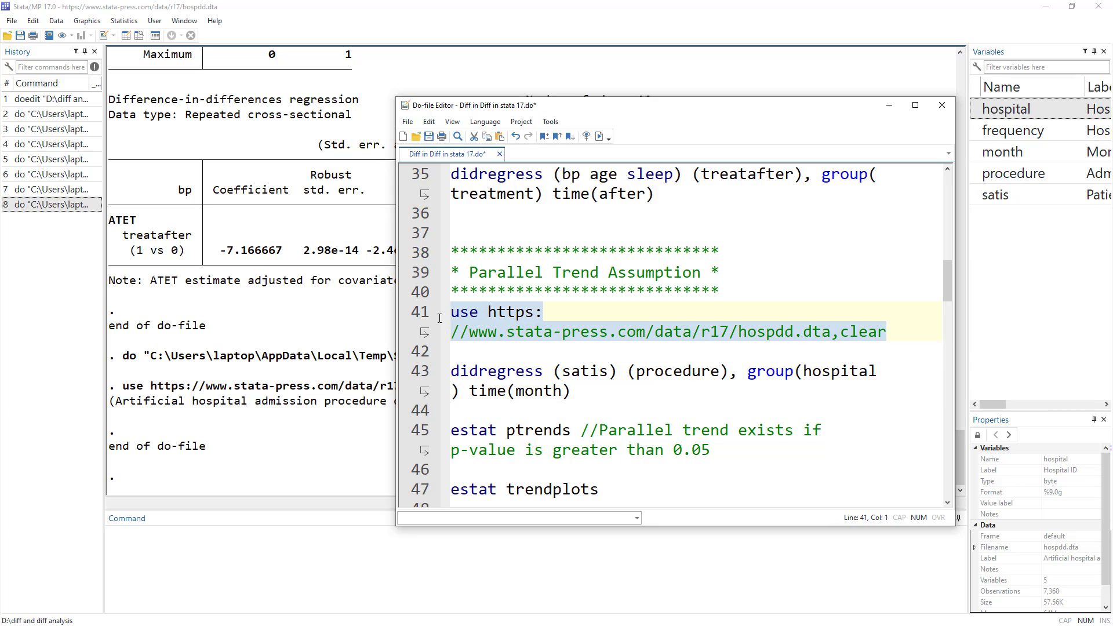
pyautogui.doubleClick(689, 374)
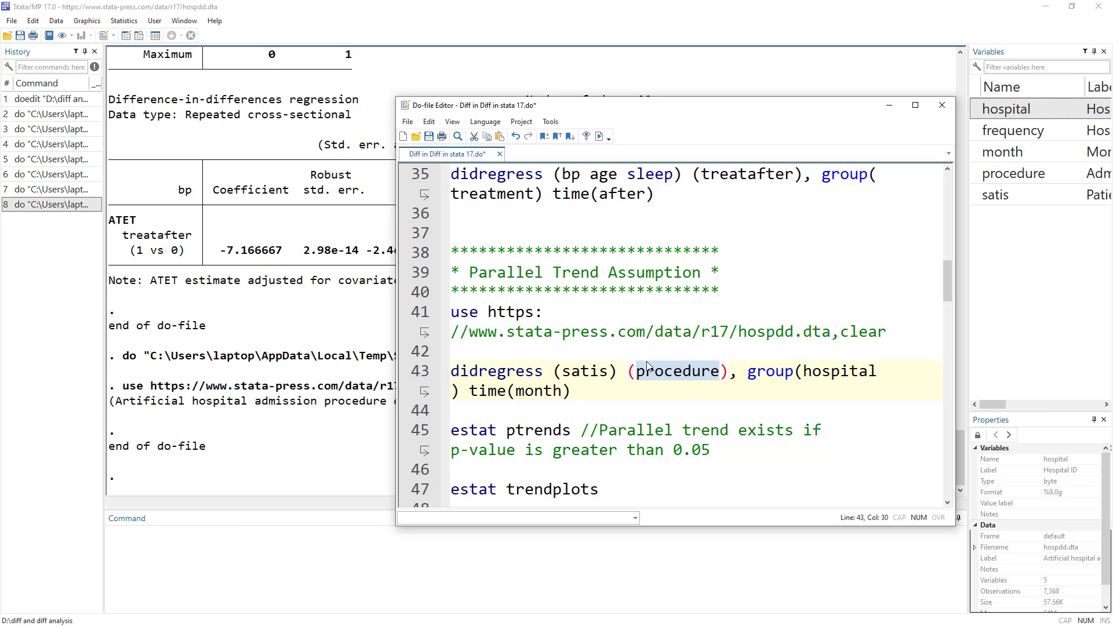
pyautogui.doubleClick(776, 374)
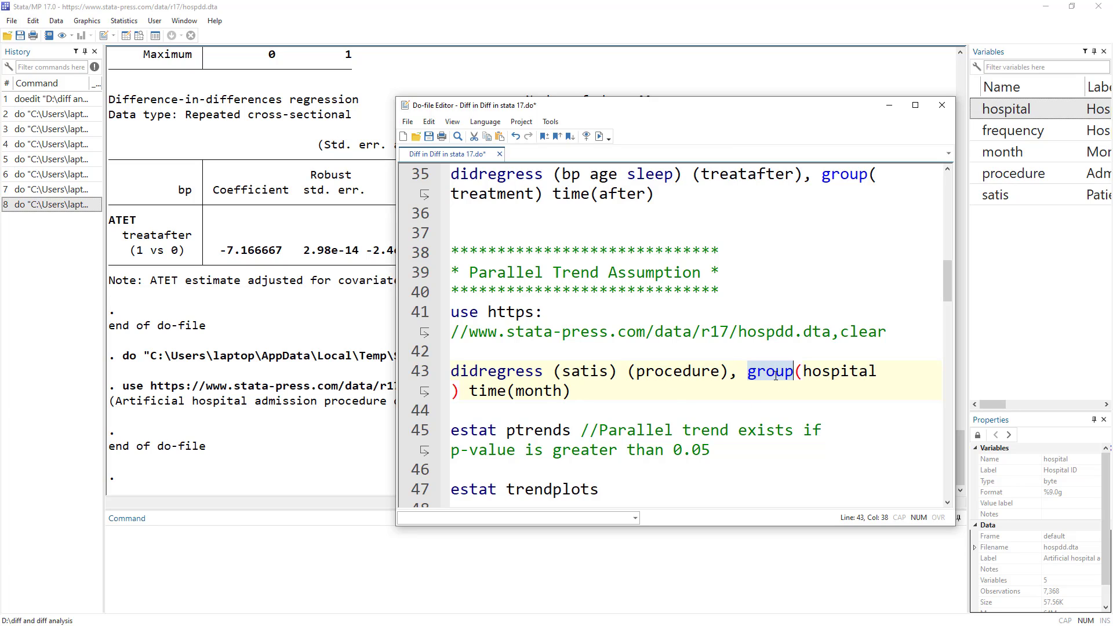
pyautogui.doubleClick(823, 373)
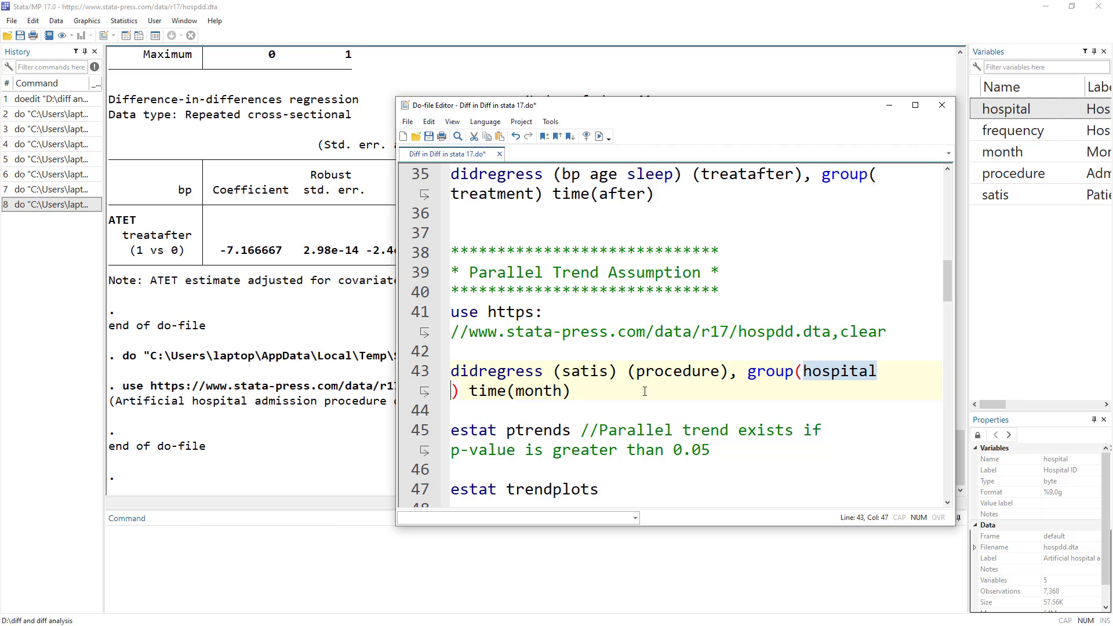
pyautogui.tripleClick(530, 390)
# Run the hospdd didregress and highlight the ATET .8479879 and its t of 26.41.
pyautogui.click(599, 136)
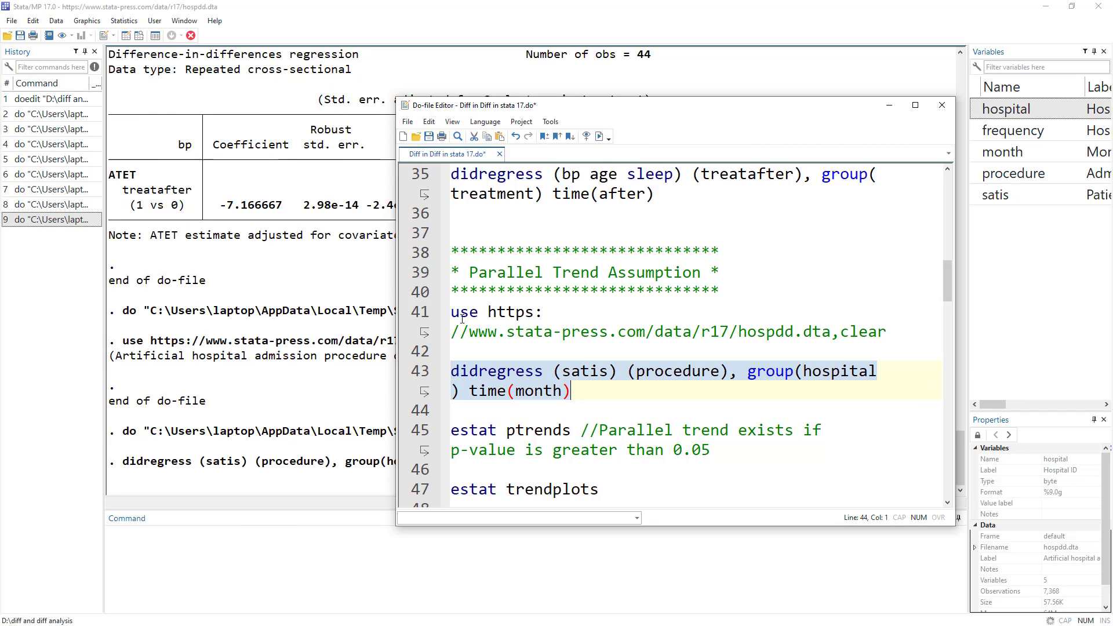
pyautogui.click(313, 348)
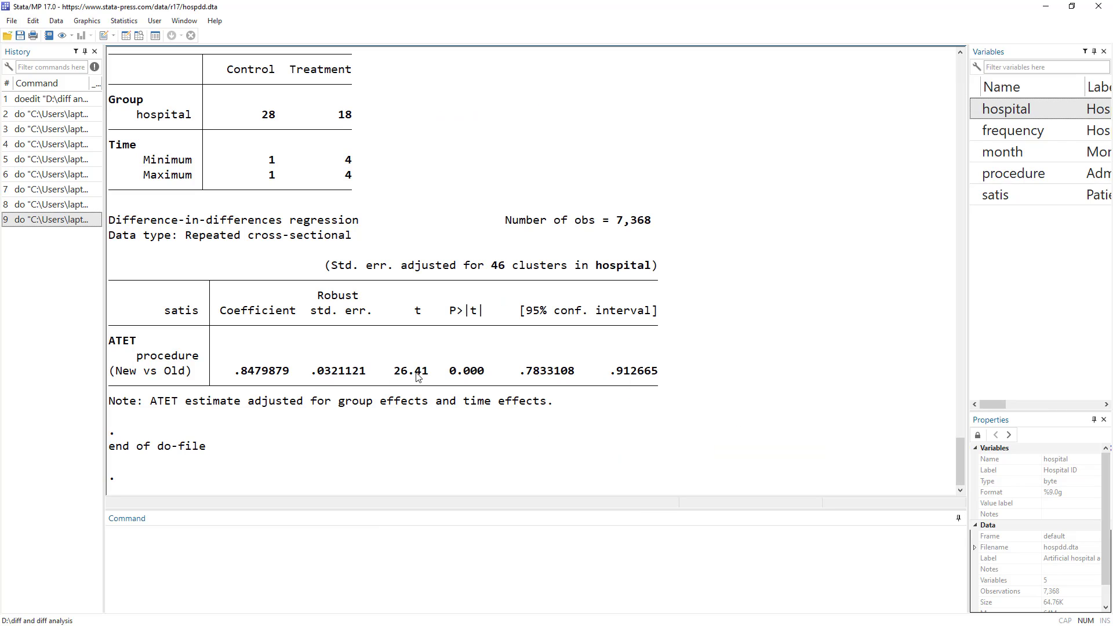
pyautogui.moveTo(394, 371); pyautogui.dragTo(429, 377)
pyautogui.moveTo(235, 375); pyautogui.dragTo(290, 379)
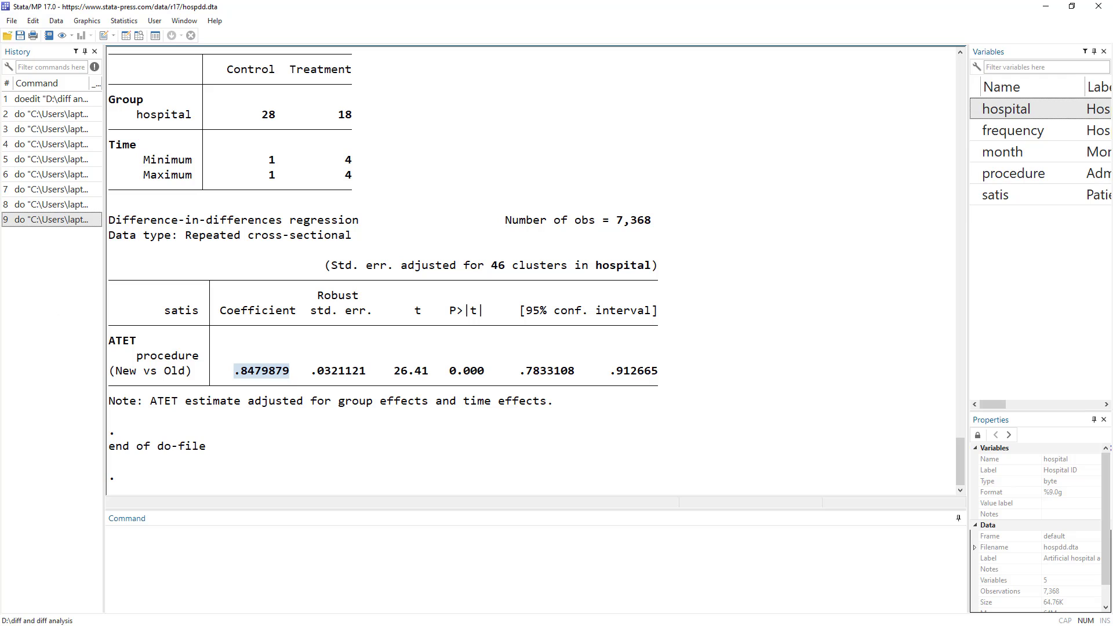
# Return to the do-file and highlight 'trend' in the estat ptrends command.
pyautogui.hotkey('alt', 'Tab')
pyautogui.scroll(-1, 561, 328)
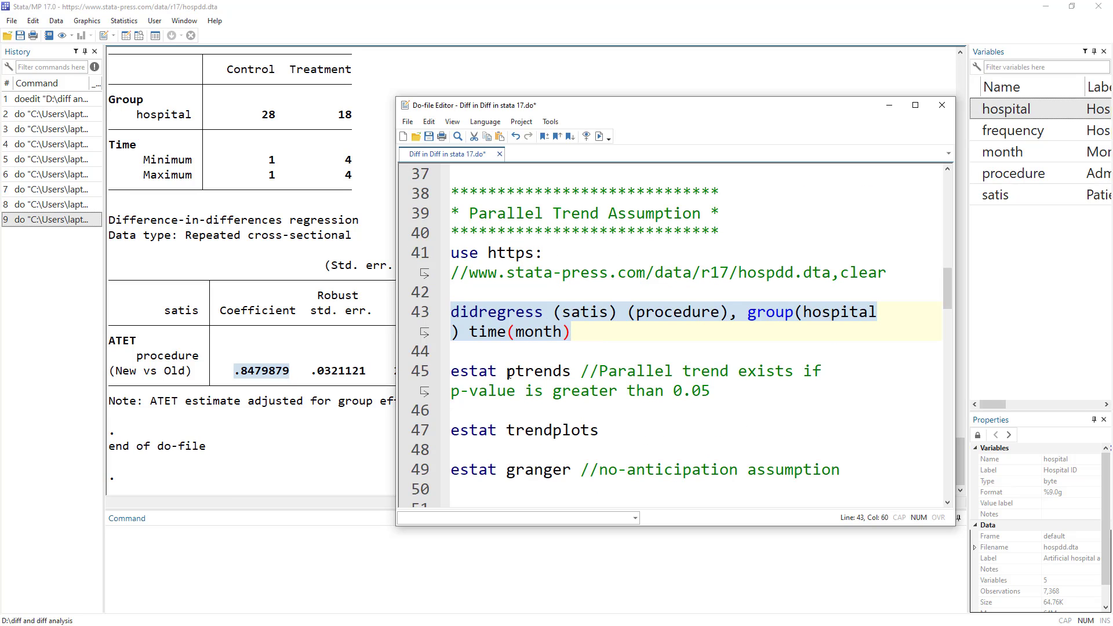
pyautogui.moveTo(511, 373); pyautogui.dragTo(564, 371)
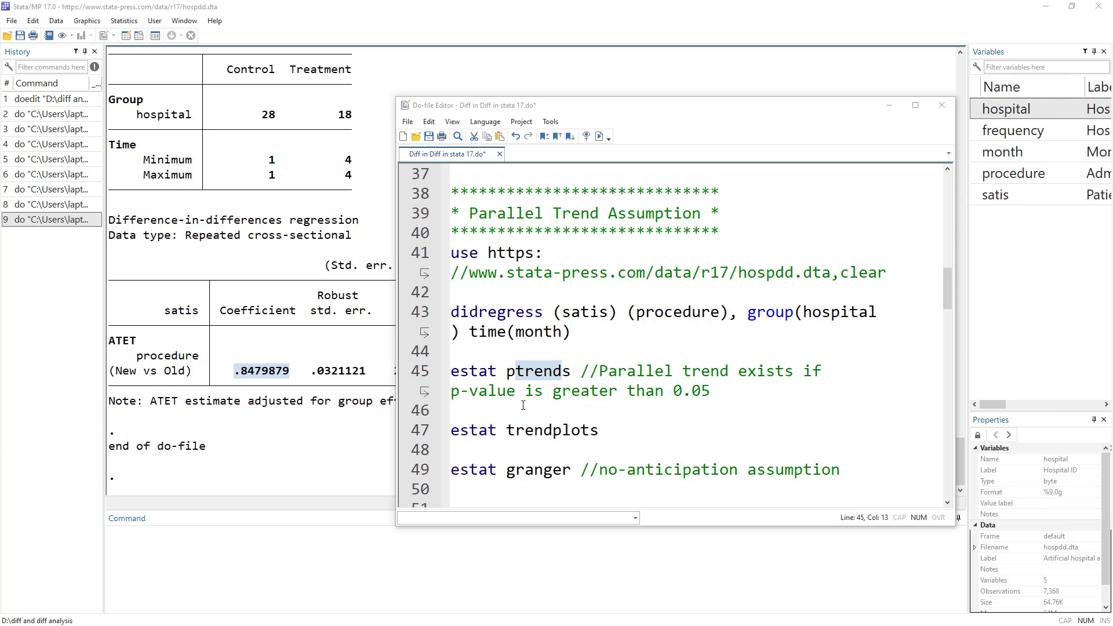
# Select and run line 45 'estat ptrends', giving F(1, 45) = 0.55, Prob > F = 0.4615.
pyautogui.click(487, 371)
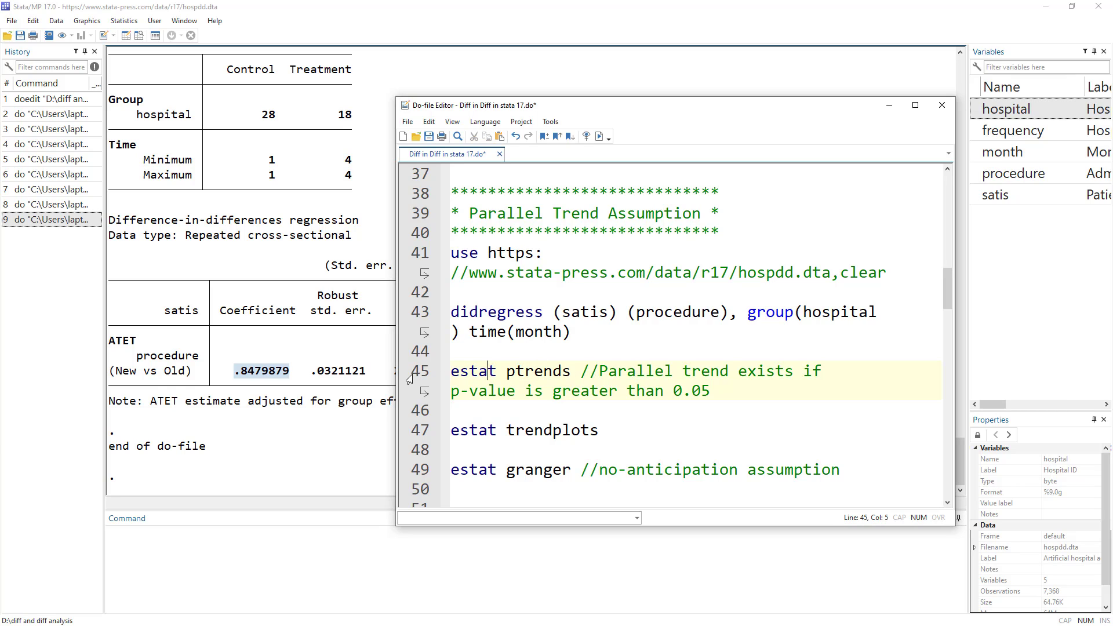
pyautogui.tripleClick(478, 384)
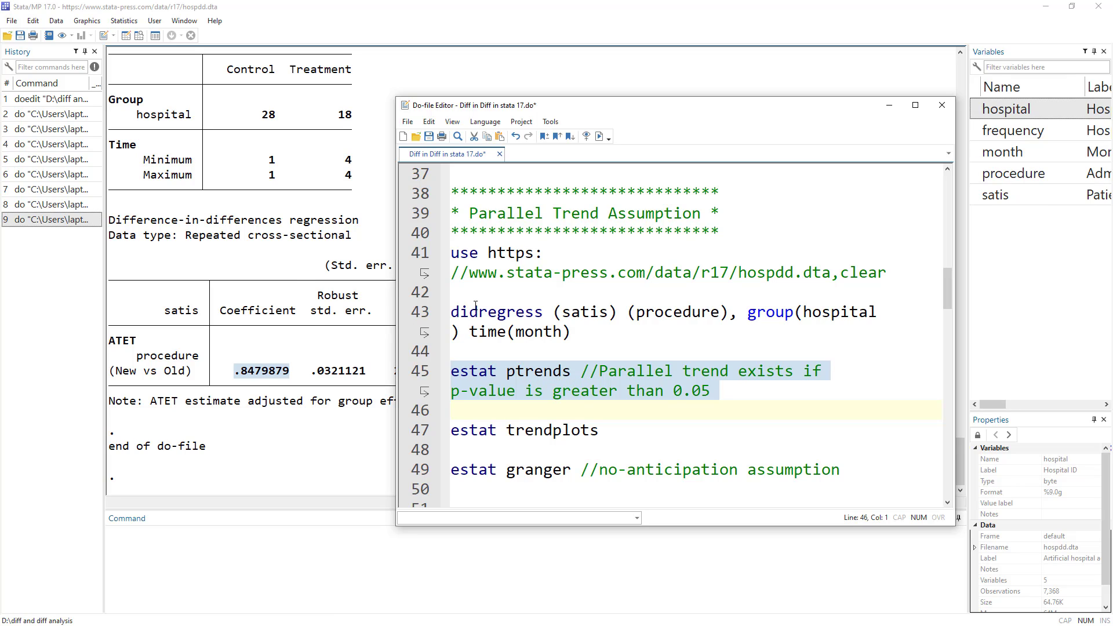
pyautogui.click(600, 136)
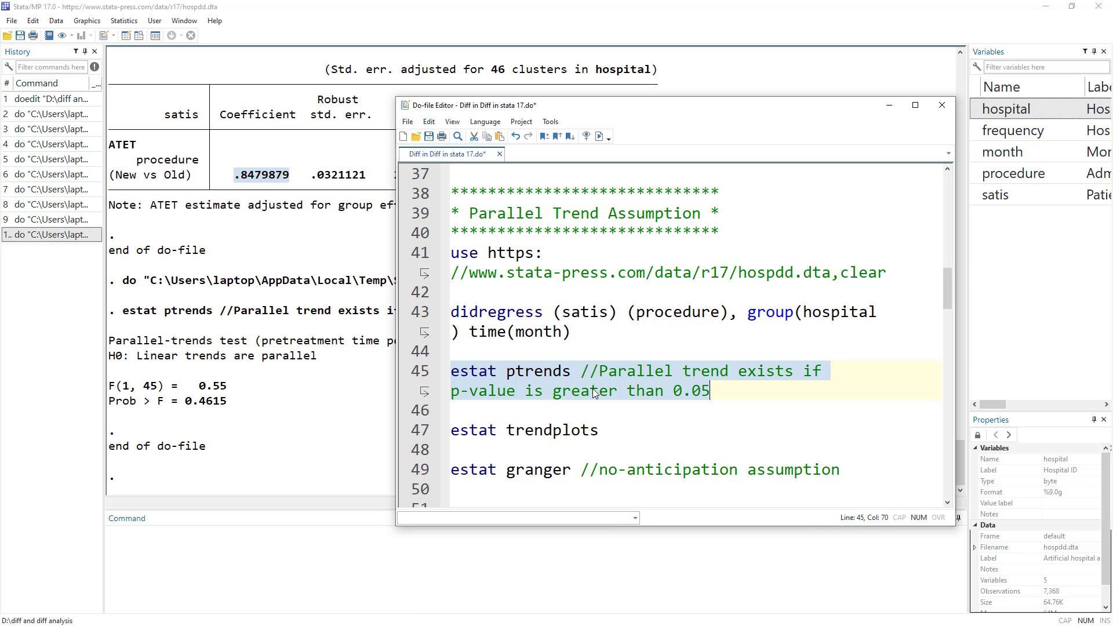
# Run estat trendplots on line 47, view the observed-means and linear-trends plots, then close the graph.
pyautogui.click(503, 429)
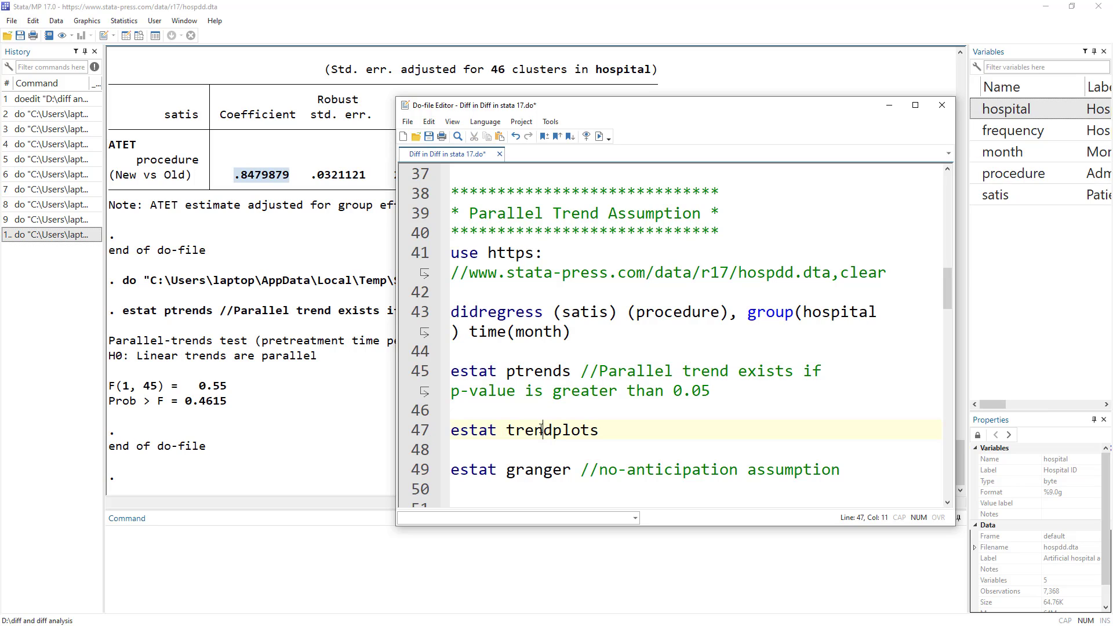
pyautogui.click(411, 430)
pyautogui.click(599, 136)
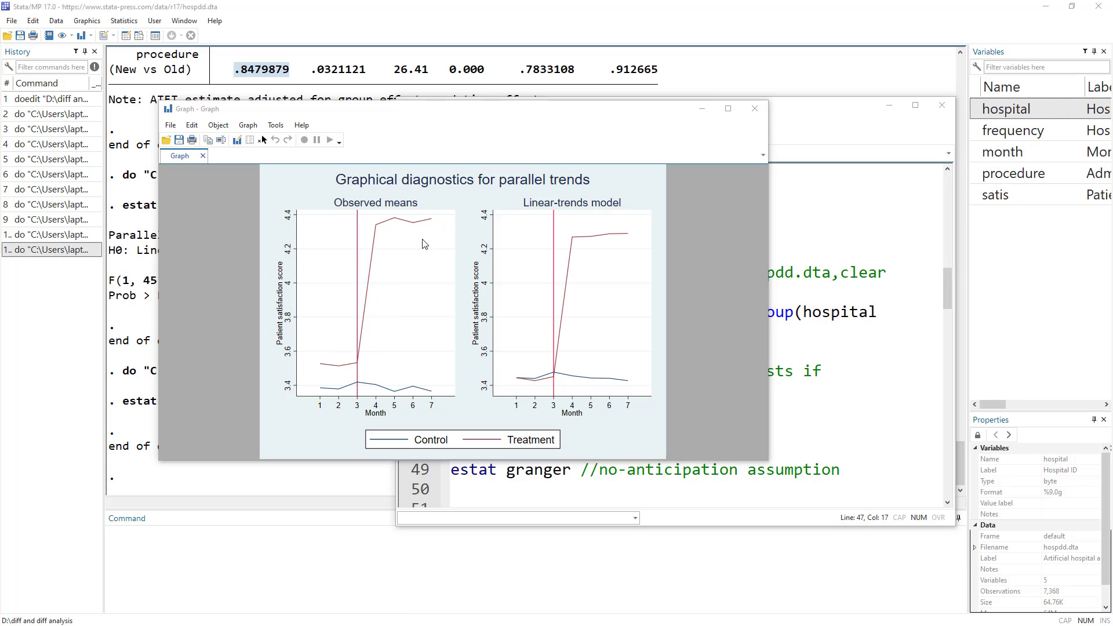
pyautogui.click(755, 108)
pyautogui.scroll(-2, 618, 326)
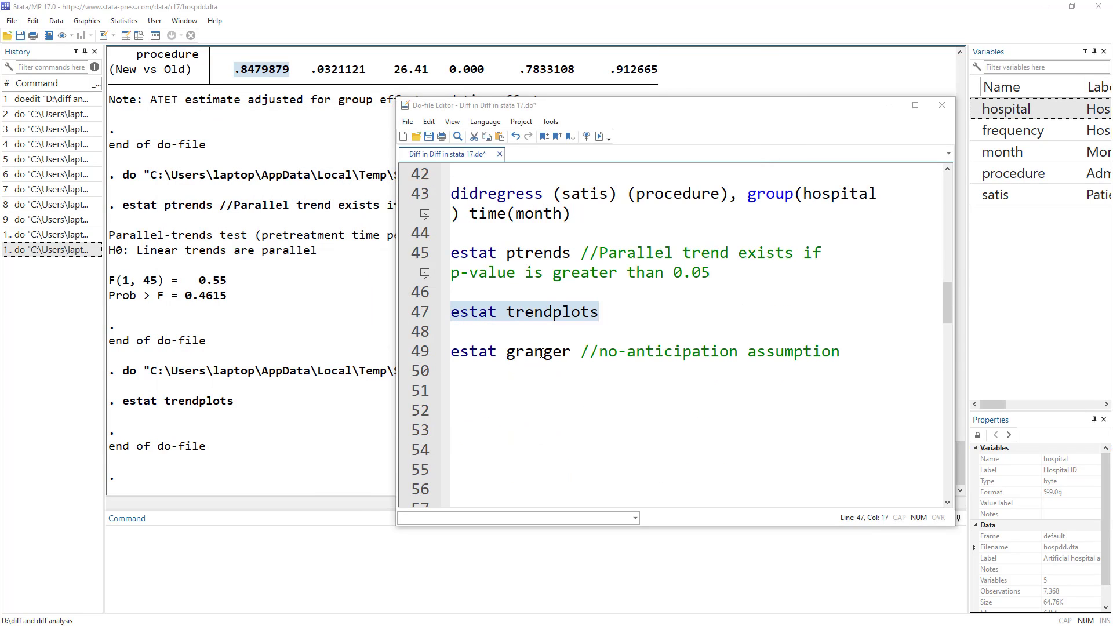
# Run estat granger on line 49 and read its no-anticipation result, F(2, 45) = 0.33, p = 0.7239.
pyautogui.doubleClick(542, 353)
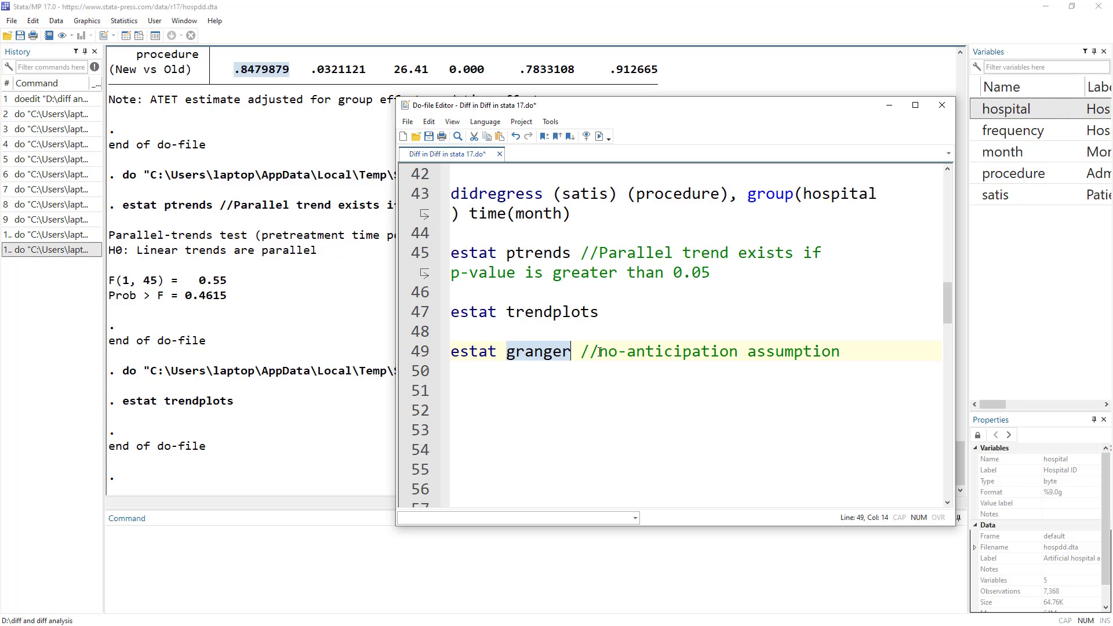
pyautogui.moveTo(603, 352); pyautogui.dragTo(840, 352)
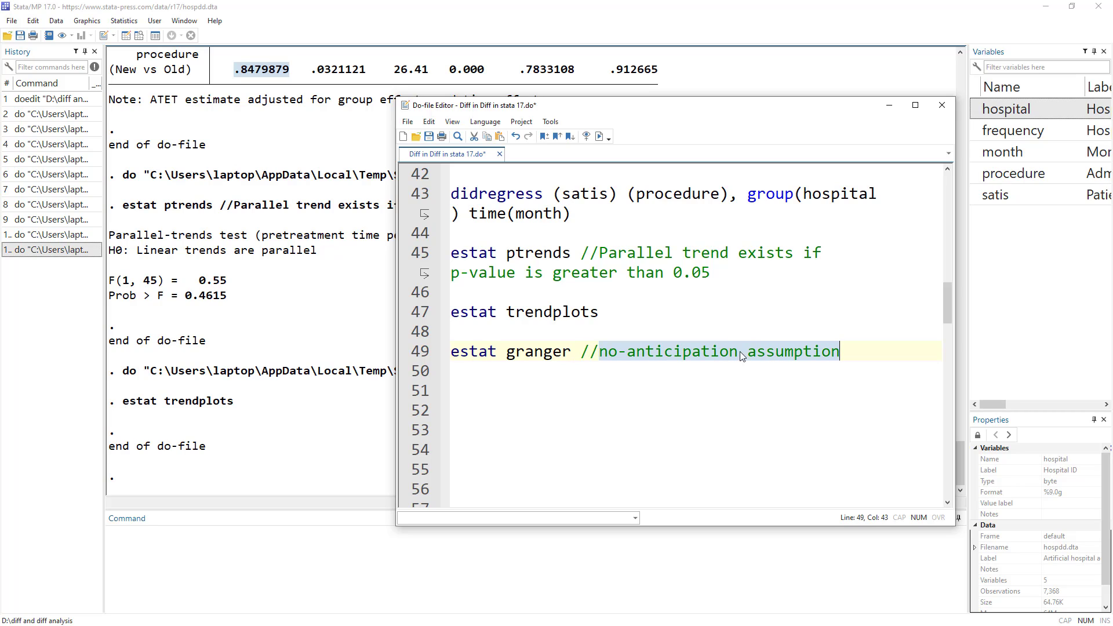
pyautogui.click(438, 361)
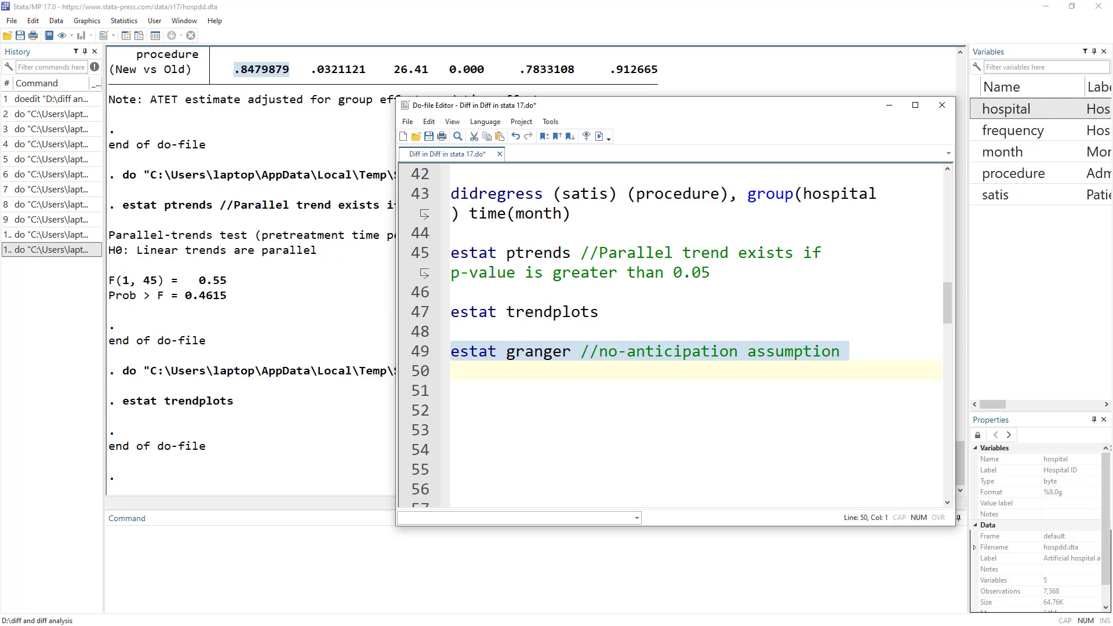
pyautogui.hotkey('ctrl', 'd')
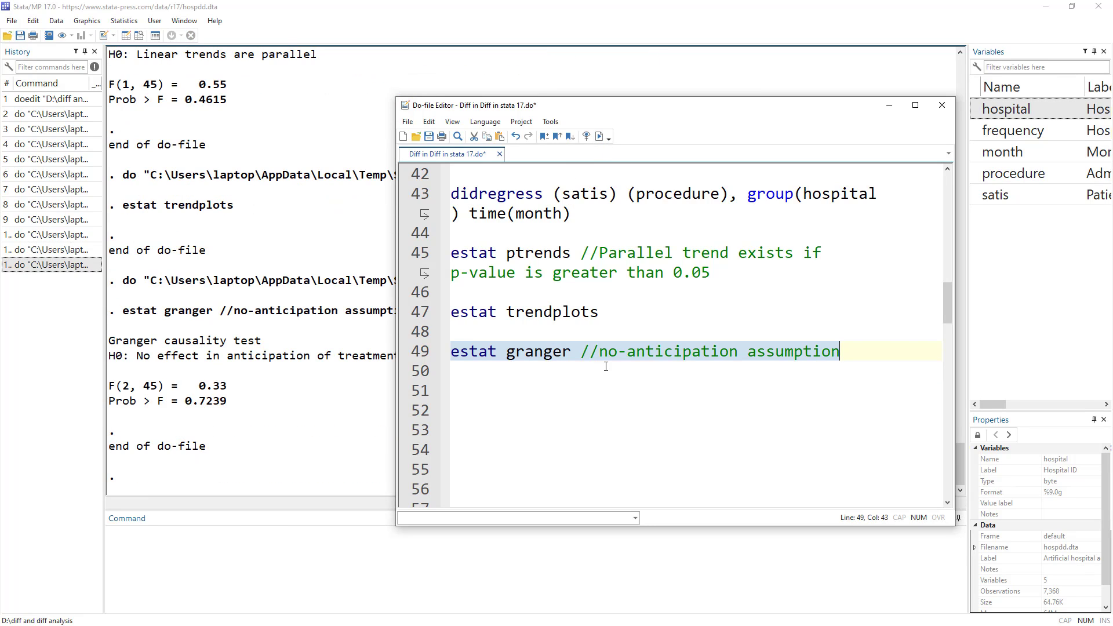
pyautogui.click(173, 387)
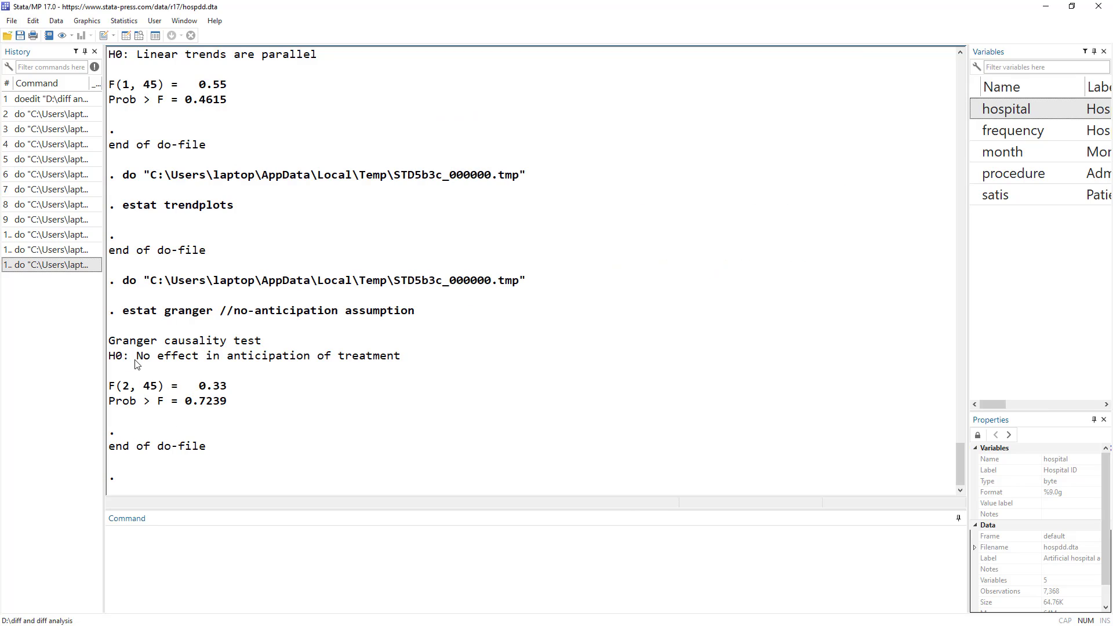
pyautogui.moveTo(138, 359); pyautogui.dragTo(422, 356)
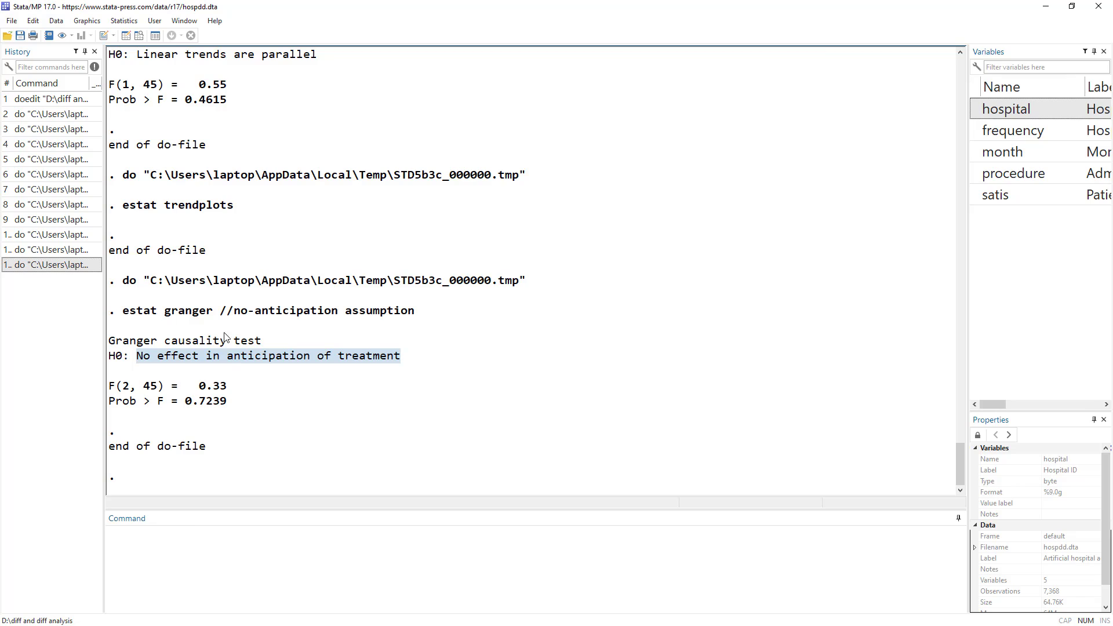